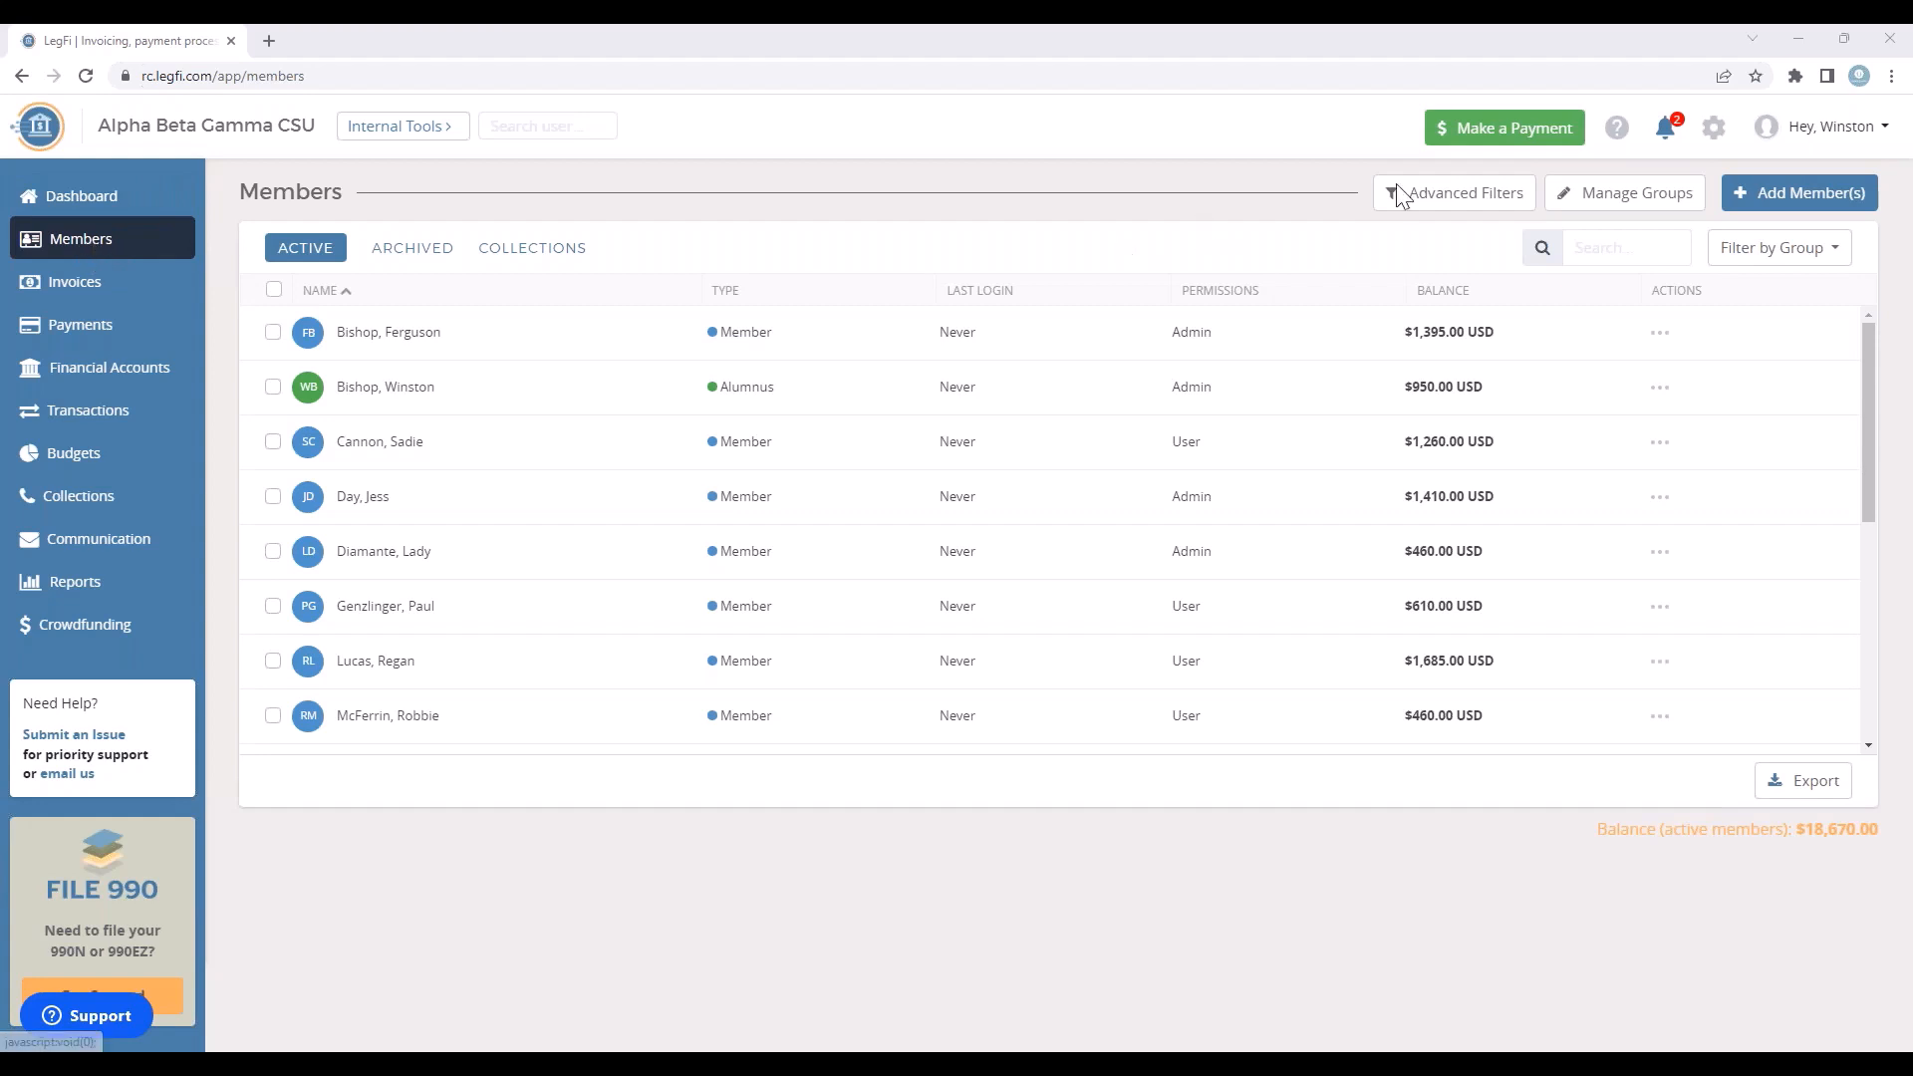
Step: Look at the forms for adding multiple members and a single member, and return to the member list
left_click(1809, 193)
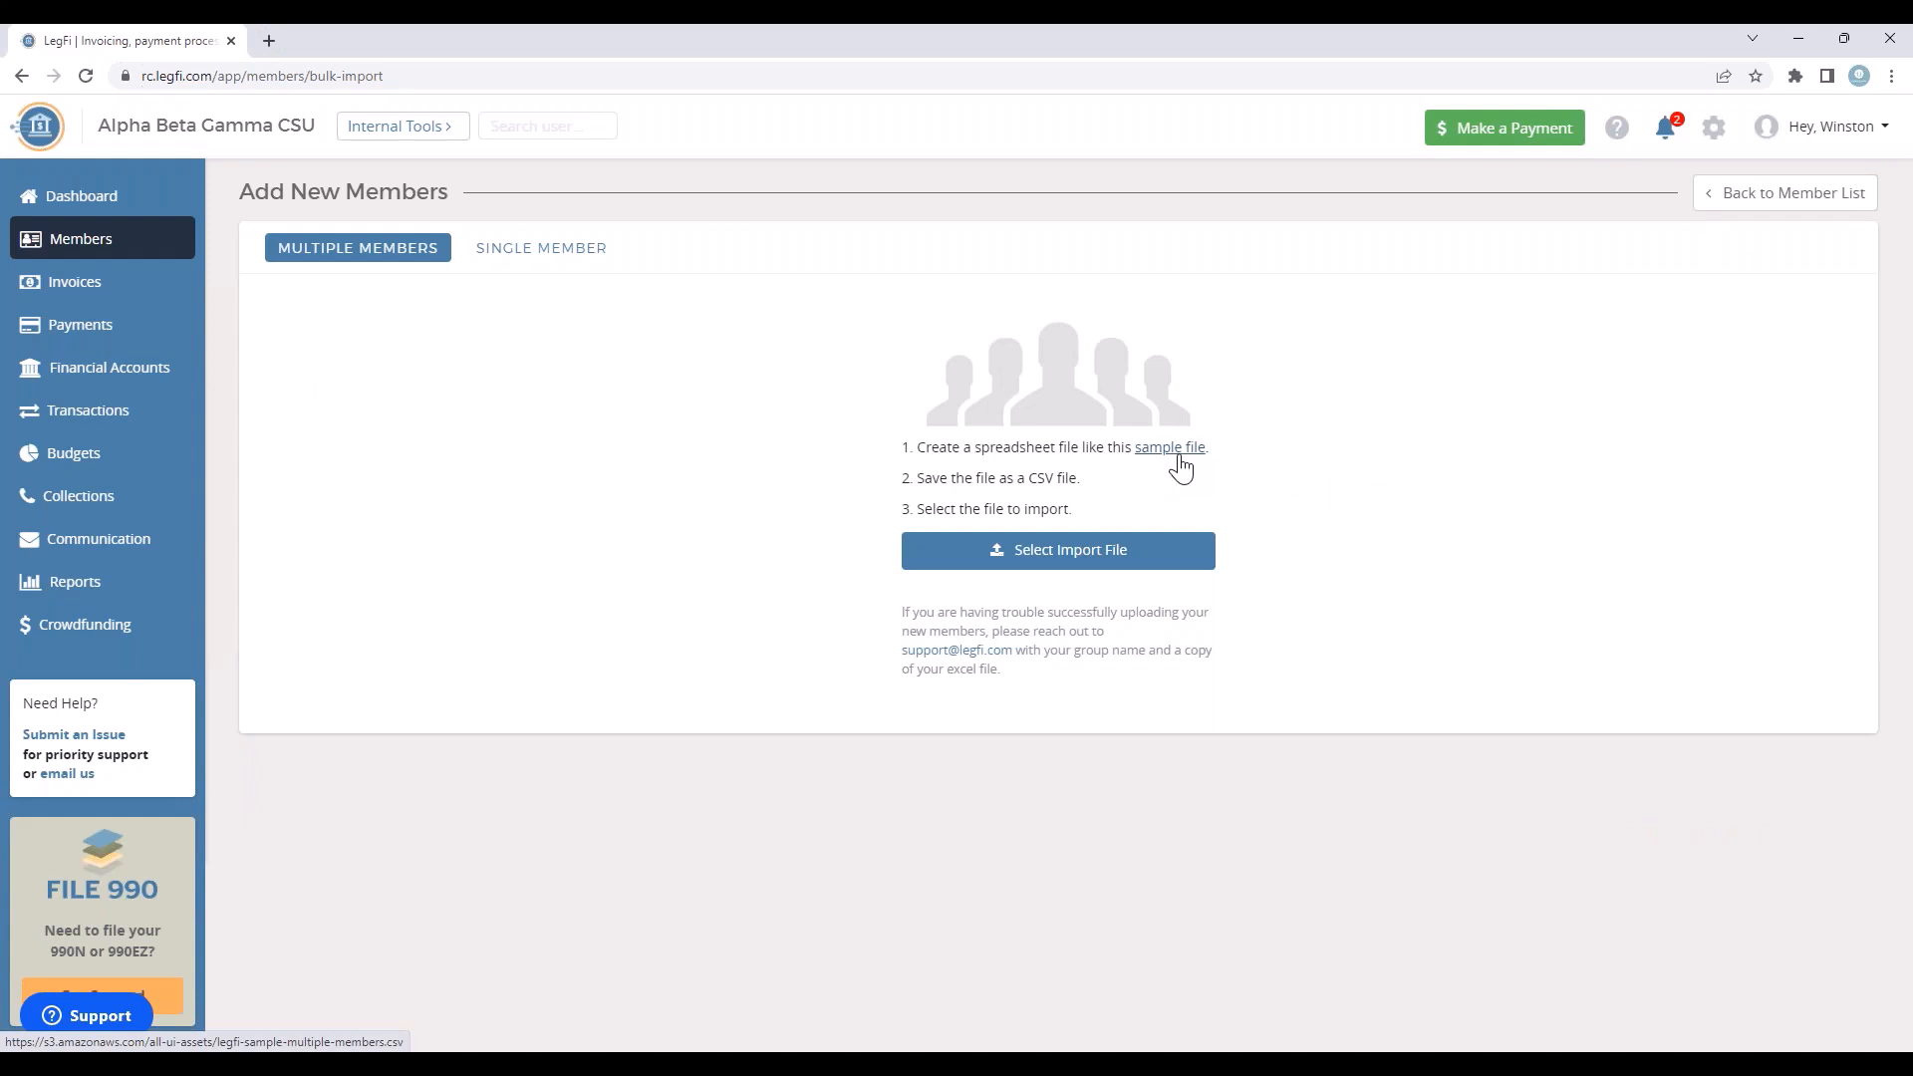
left_click(531, 255)
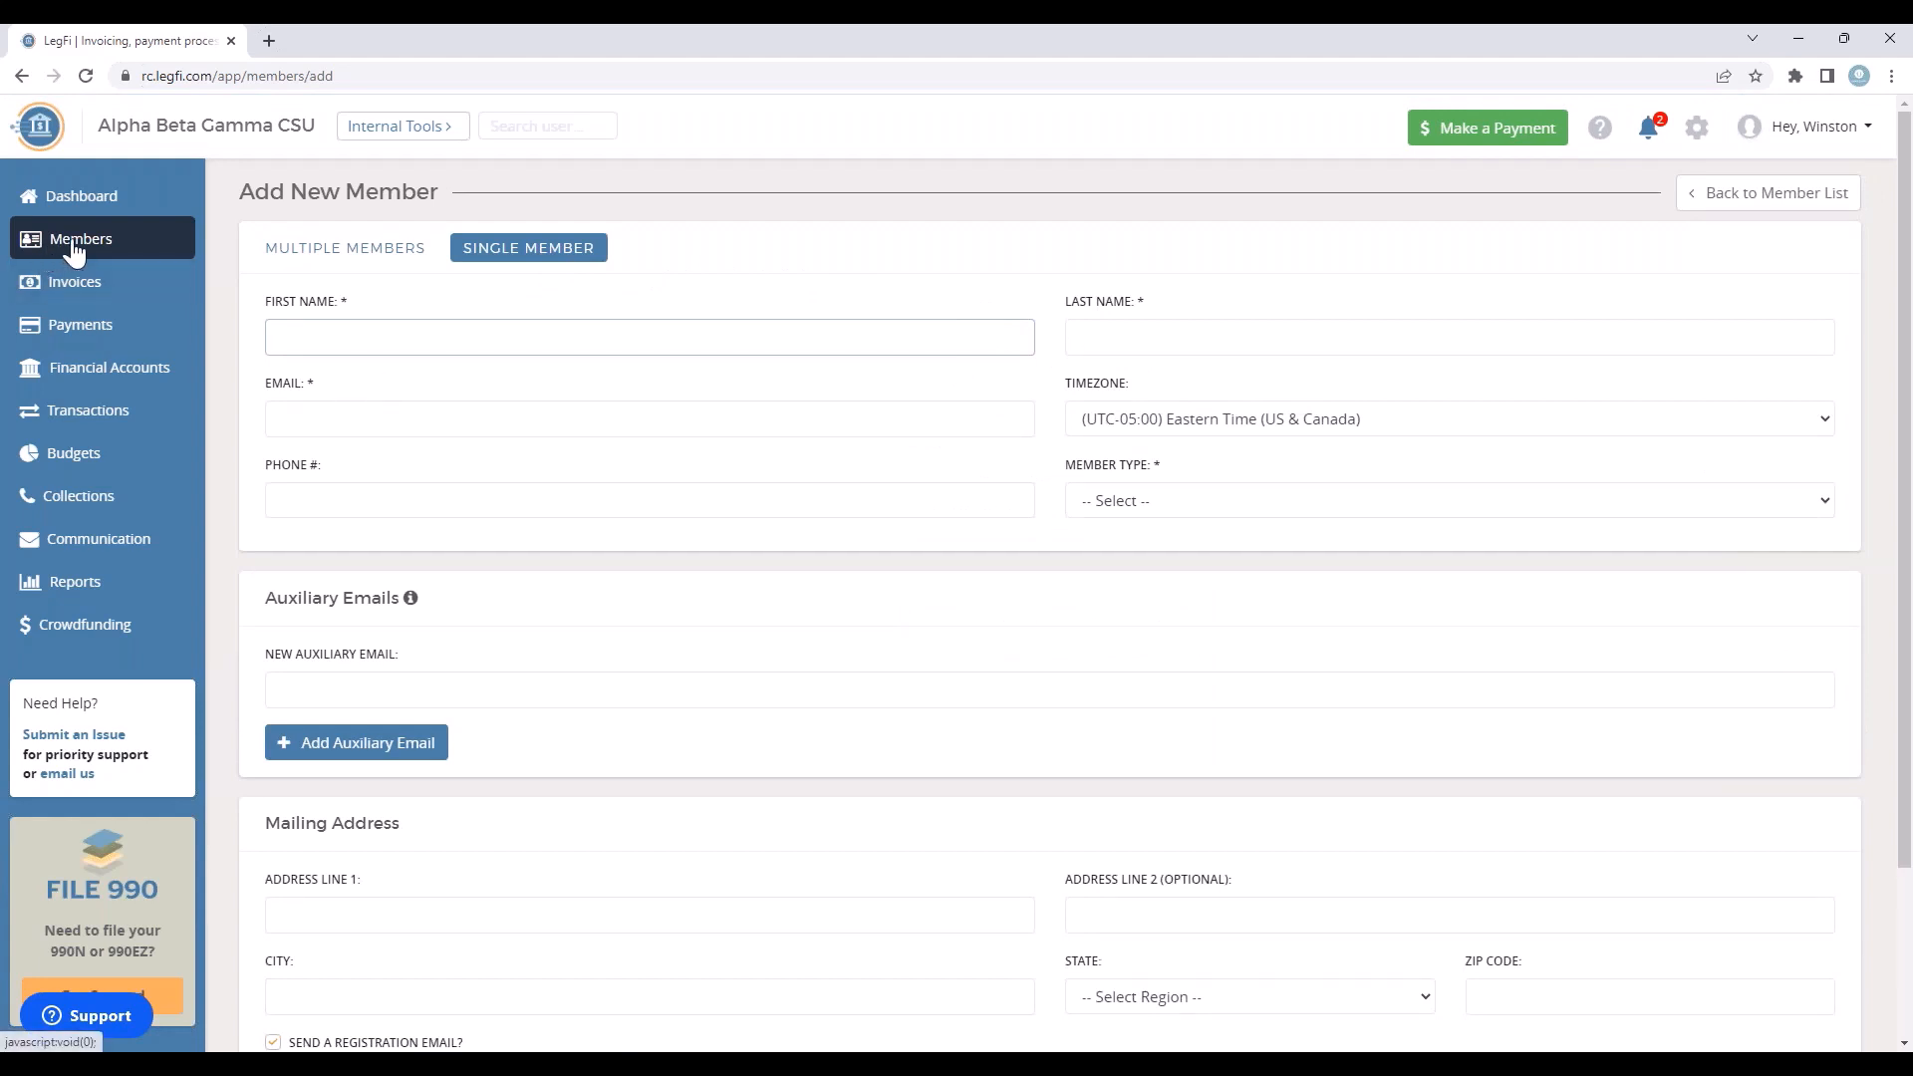
left_click(75, 249)
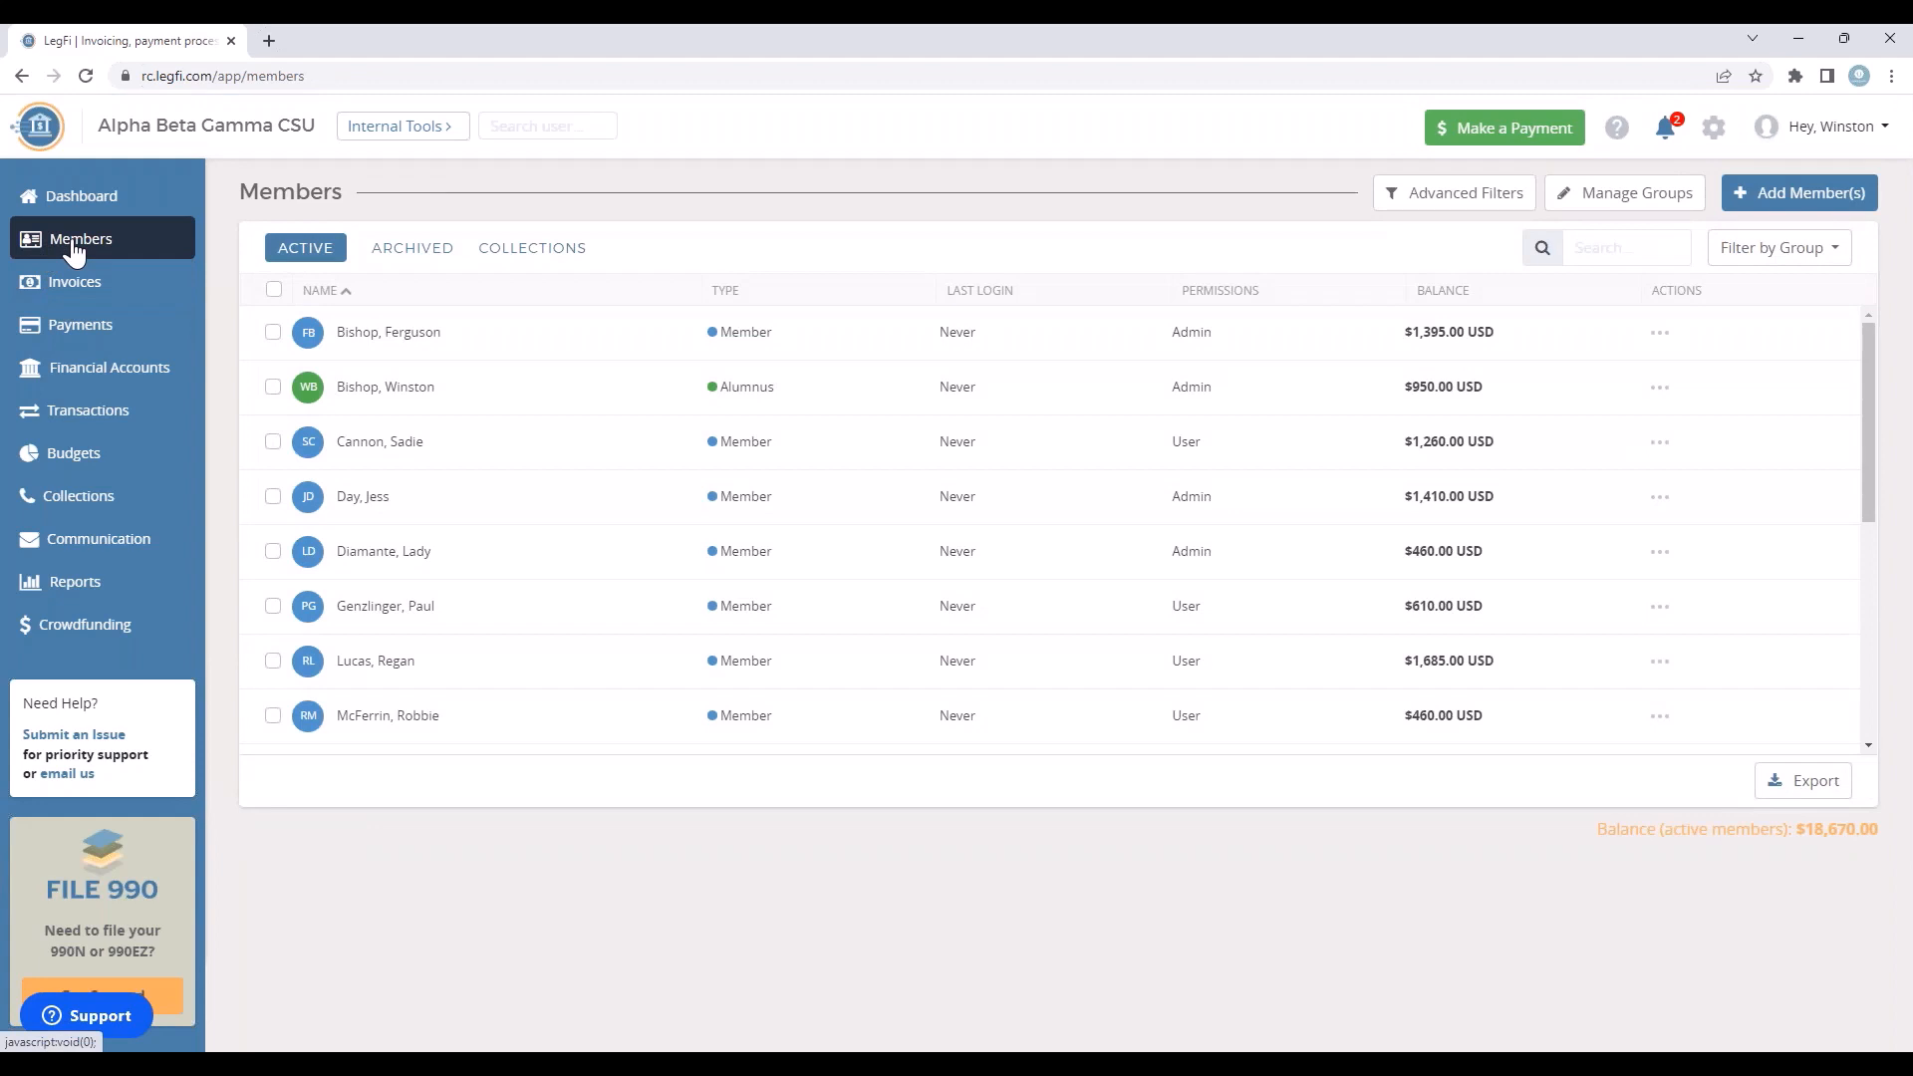
Step: Open the first listed member's details for editing, view the member type options, and close the form without changes
left_click(277, 336)
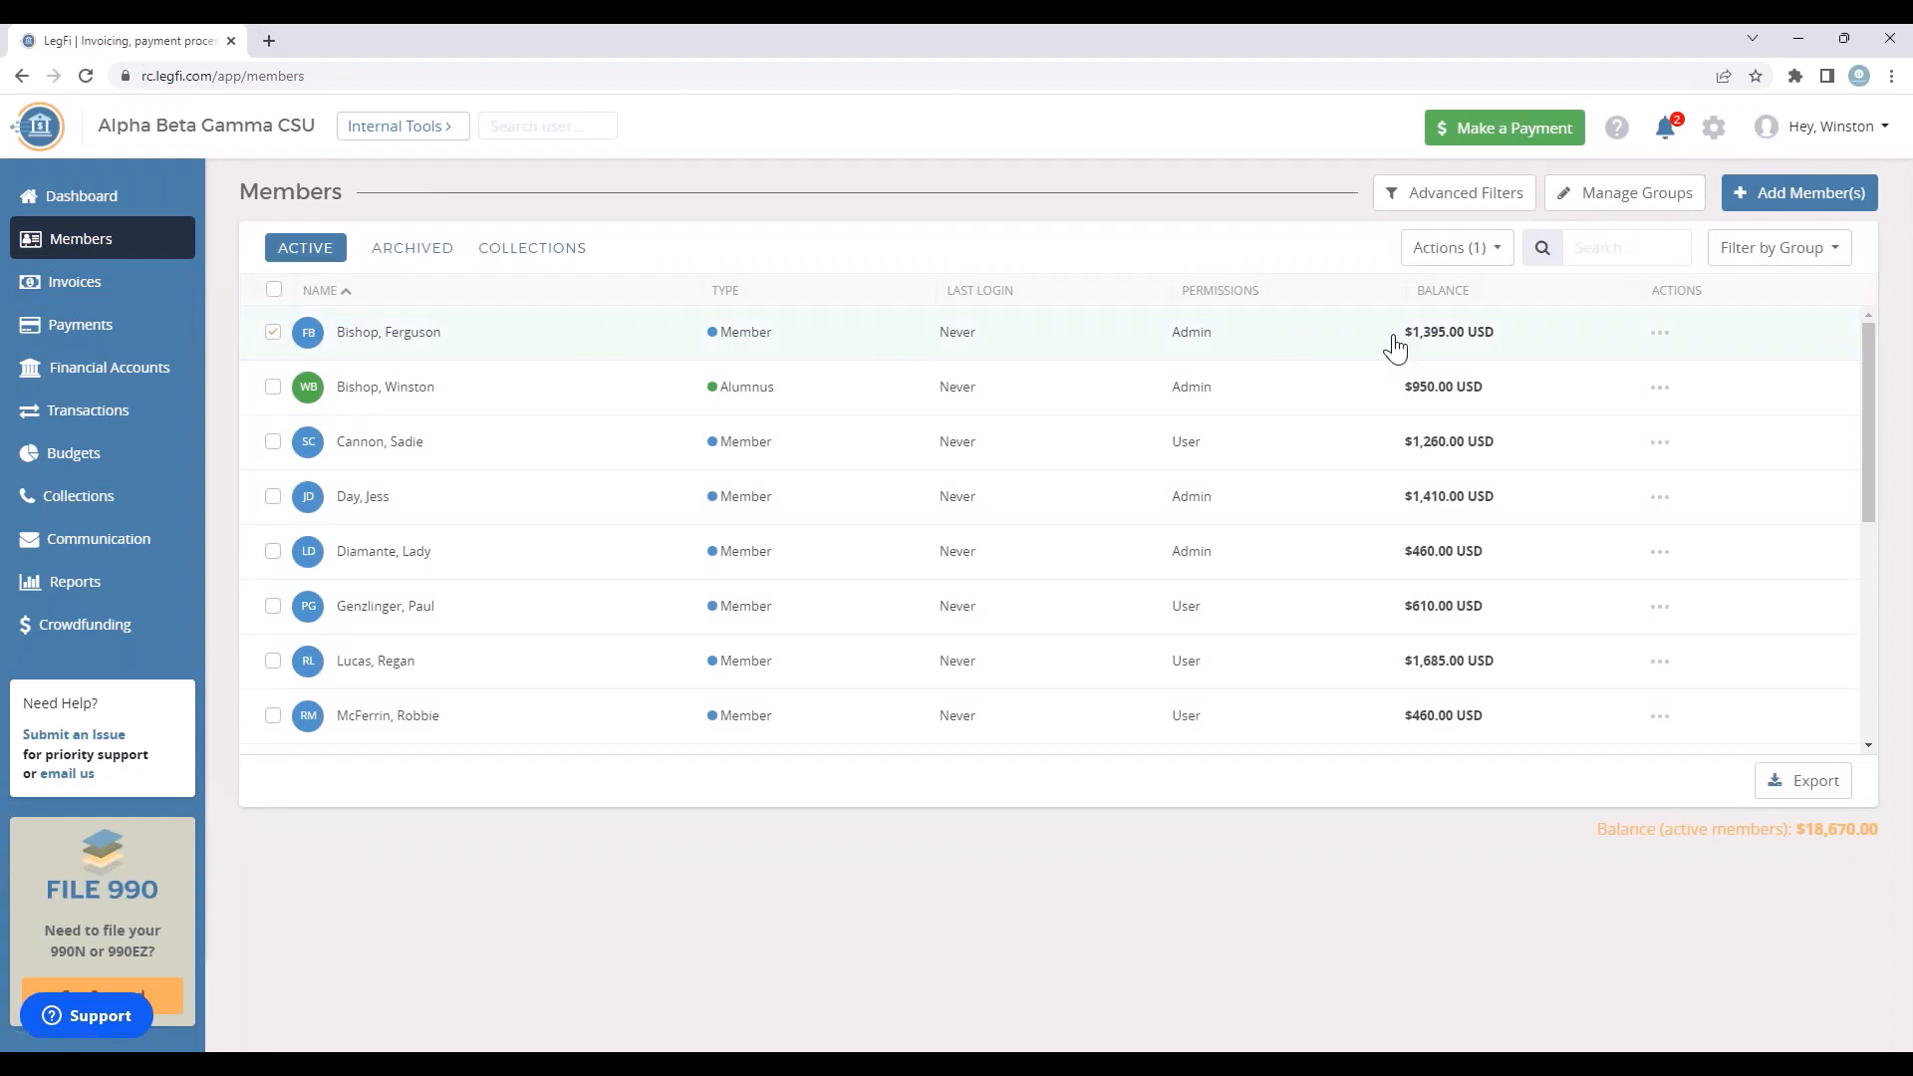
left_click(1661, 334)
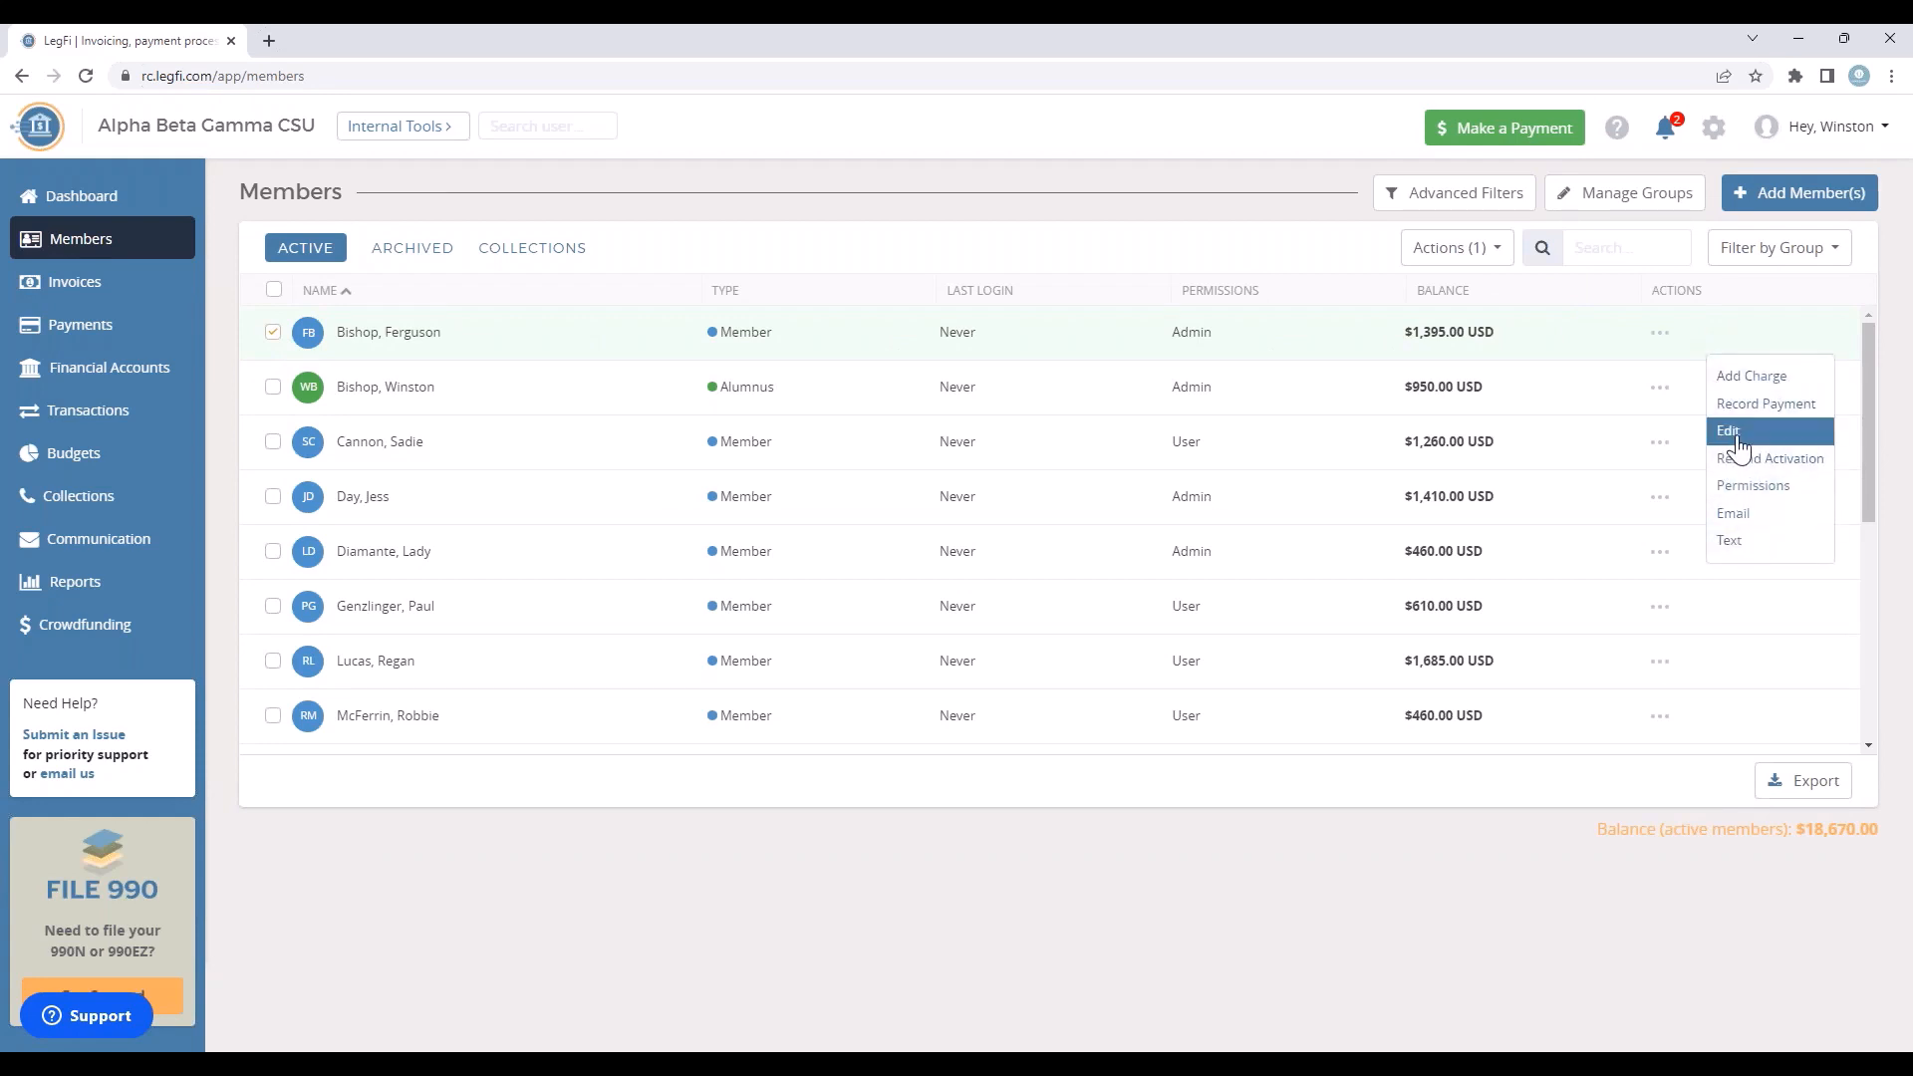
left_click(1734, 435)
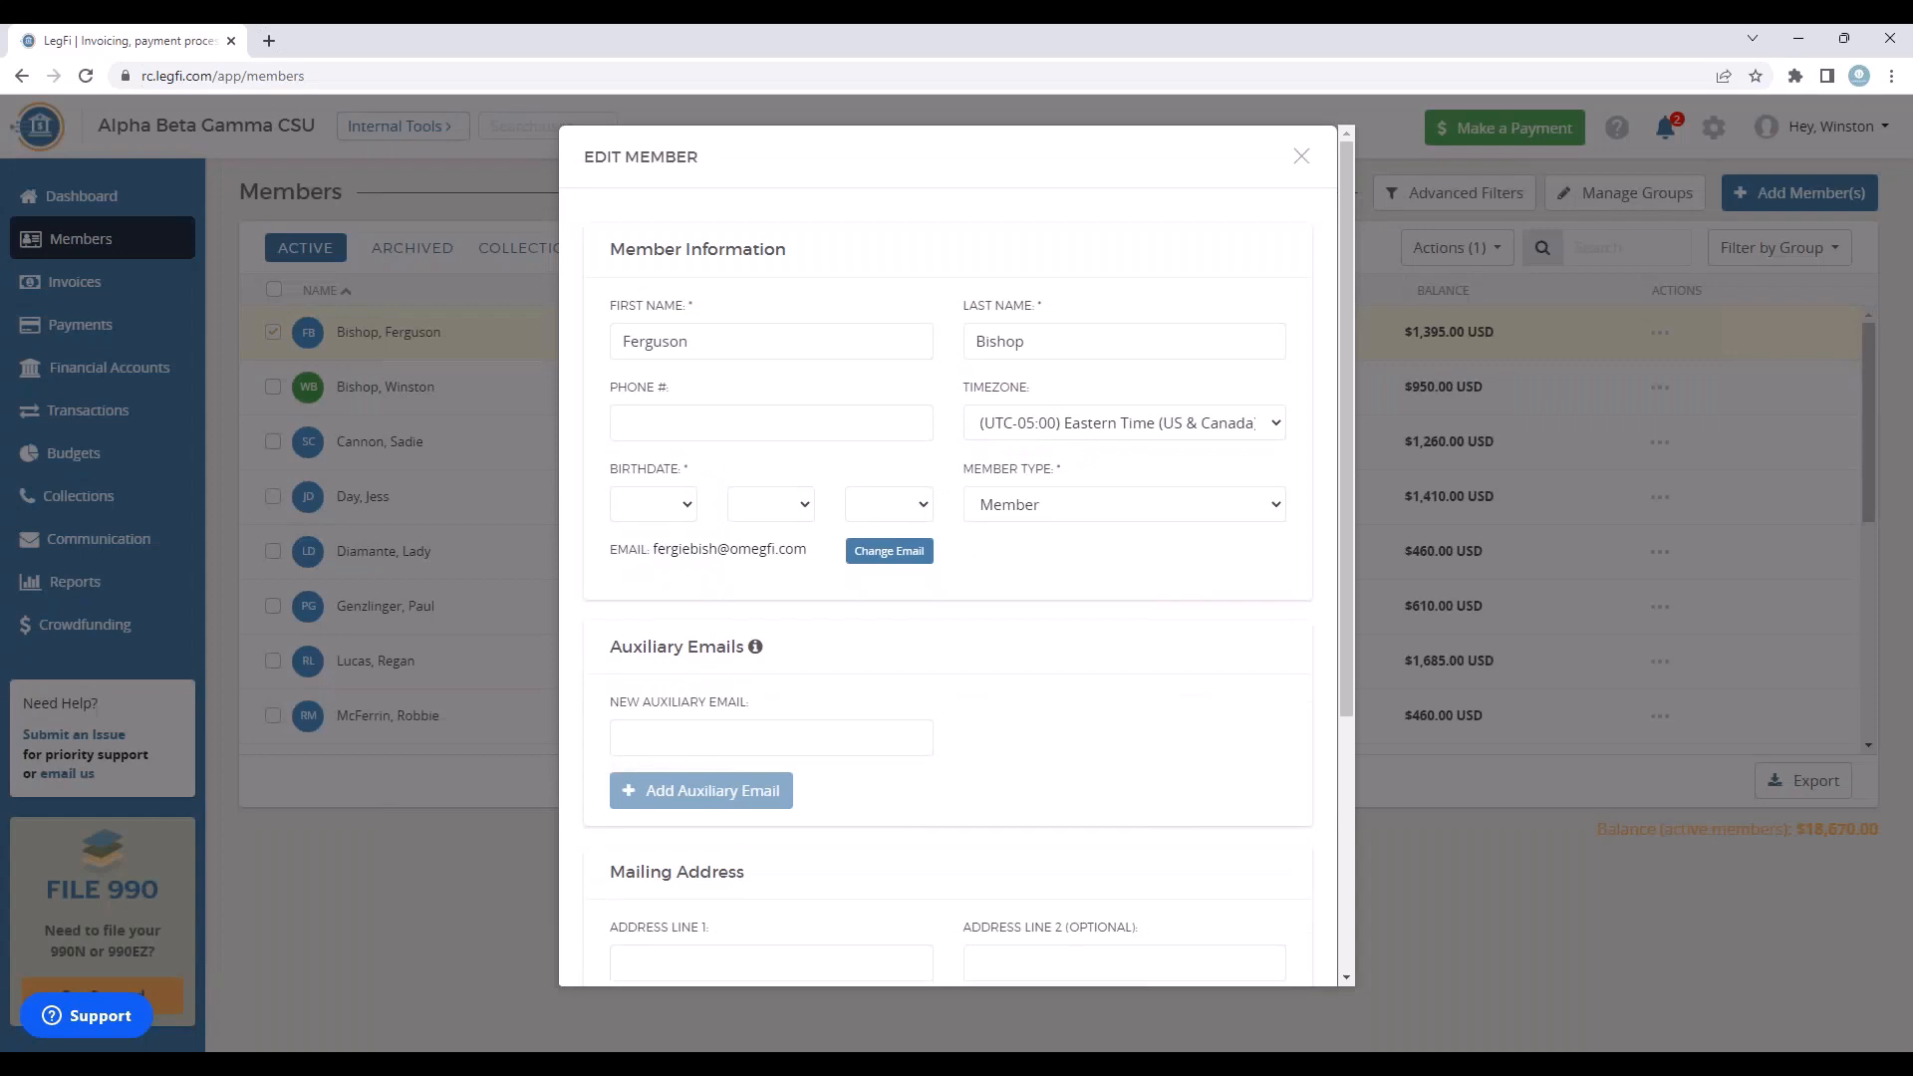
left_click(1280, 508)
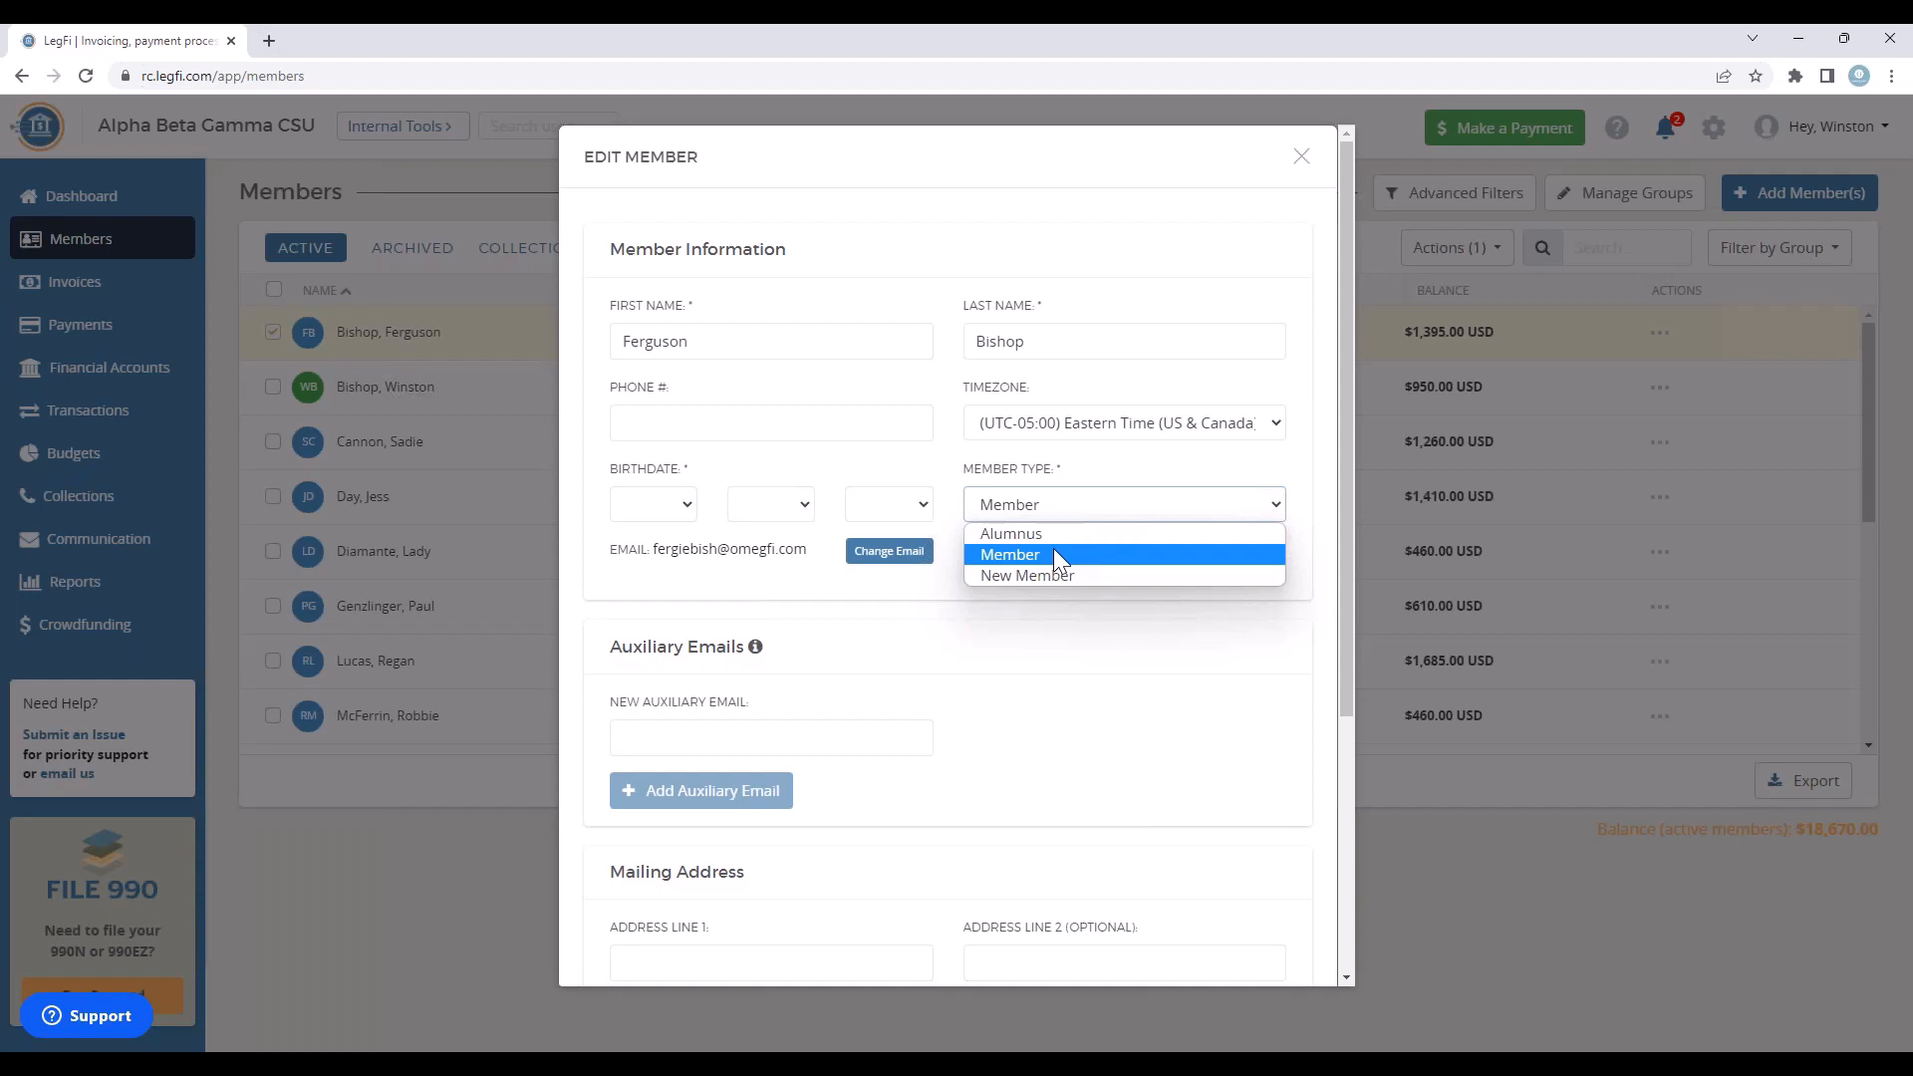
left_click(1297, 168)
left_click(1298, 166)
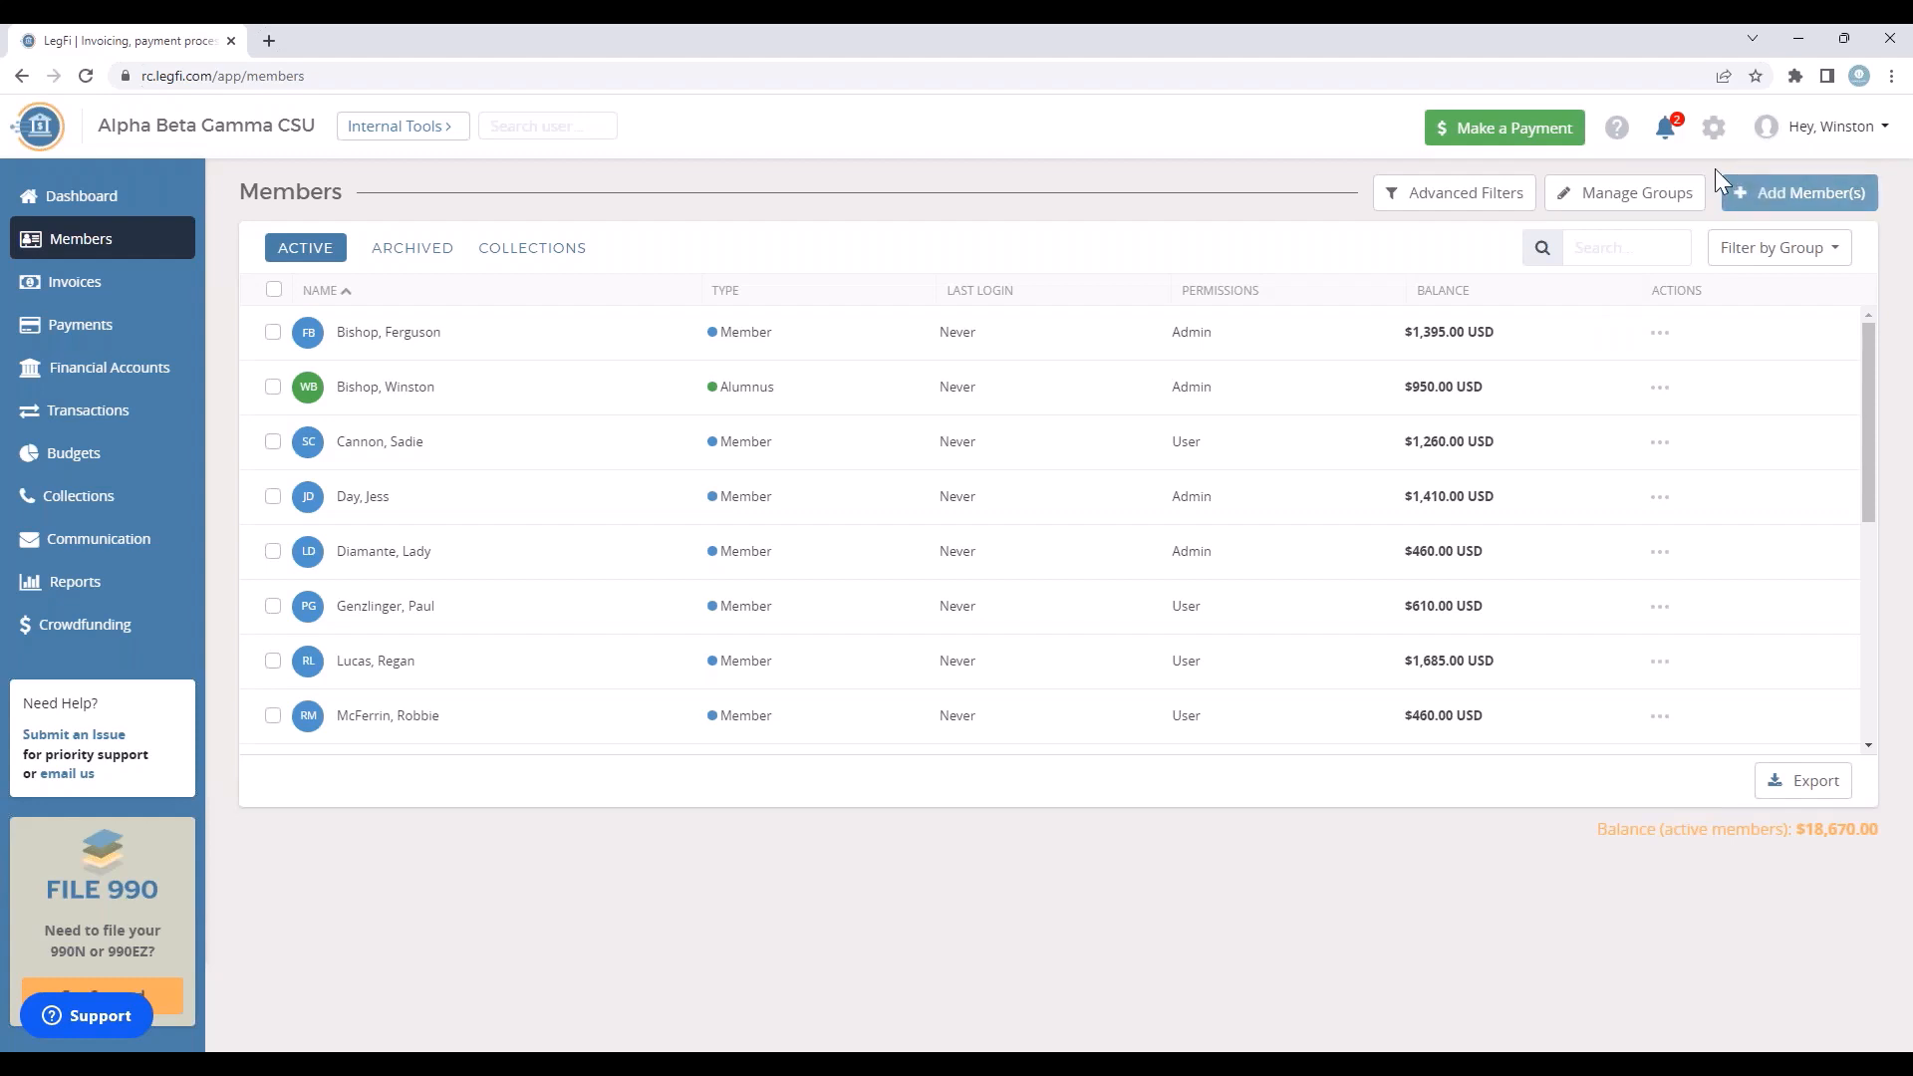
Step: Turn off admin status for the first listed member in the organization's permission settings
left_click(1712, 133)
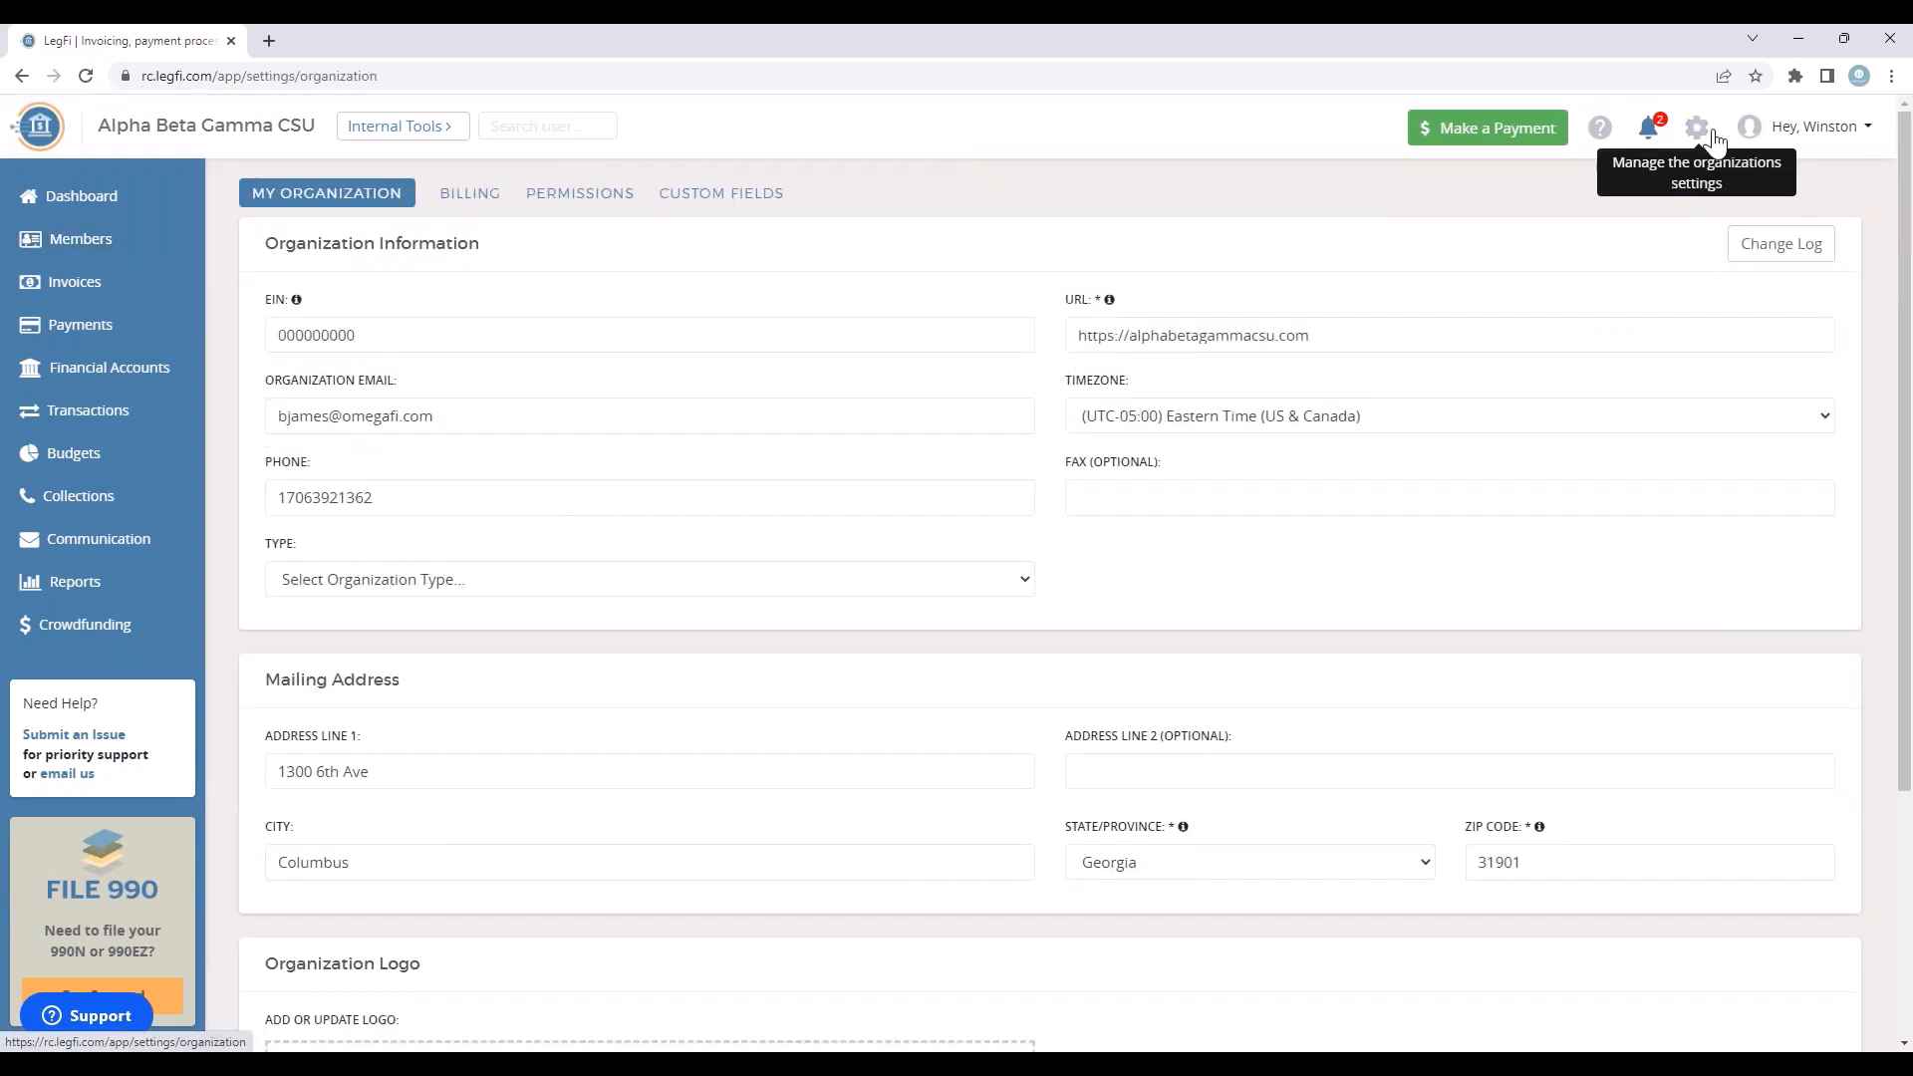
left_click(592, 209)
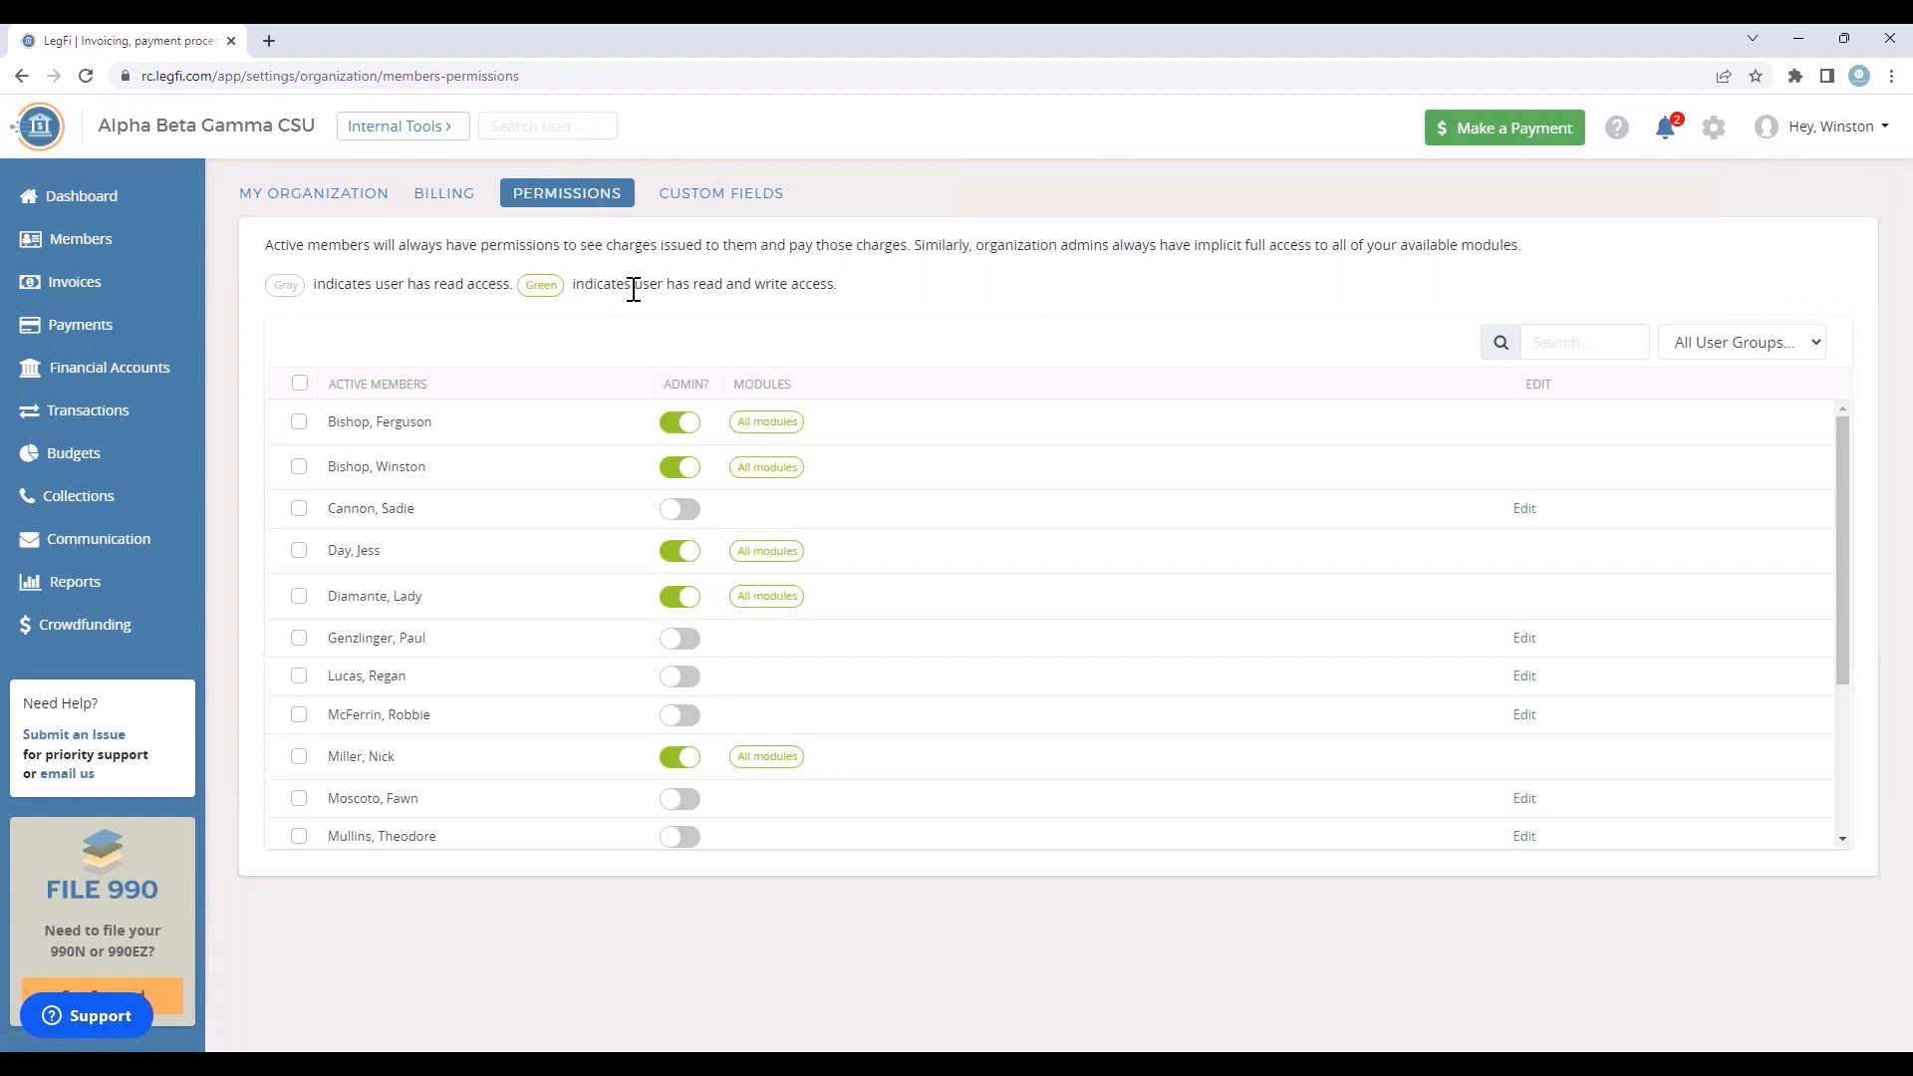
left_click(678, 426)
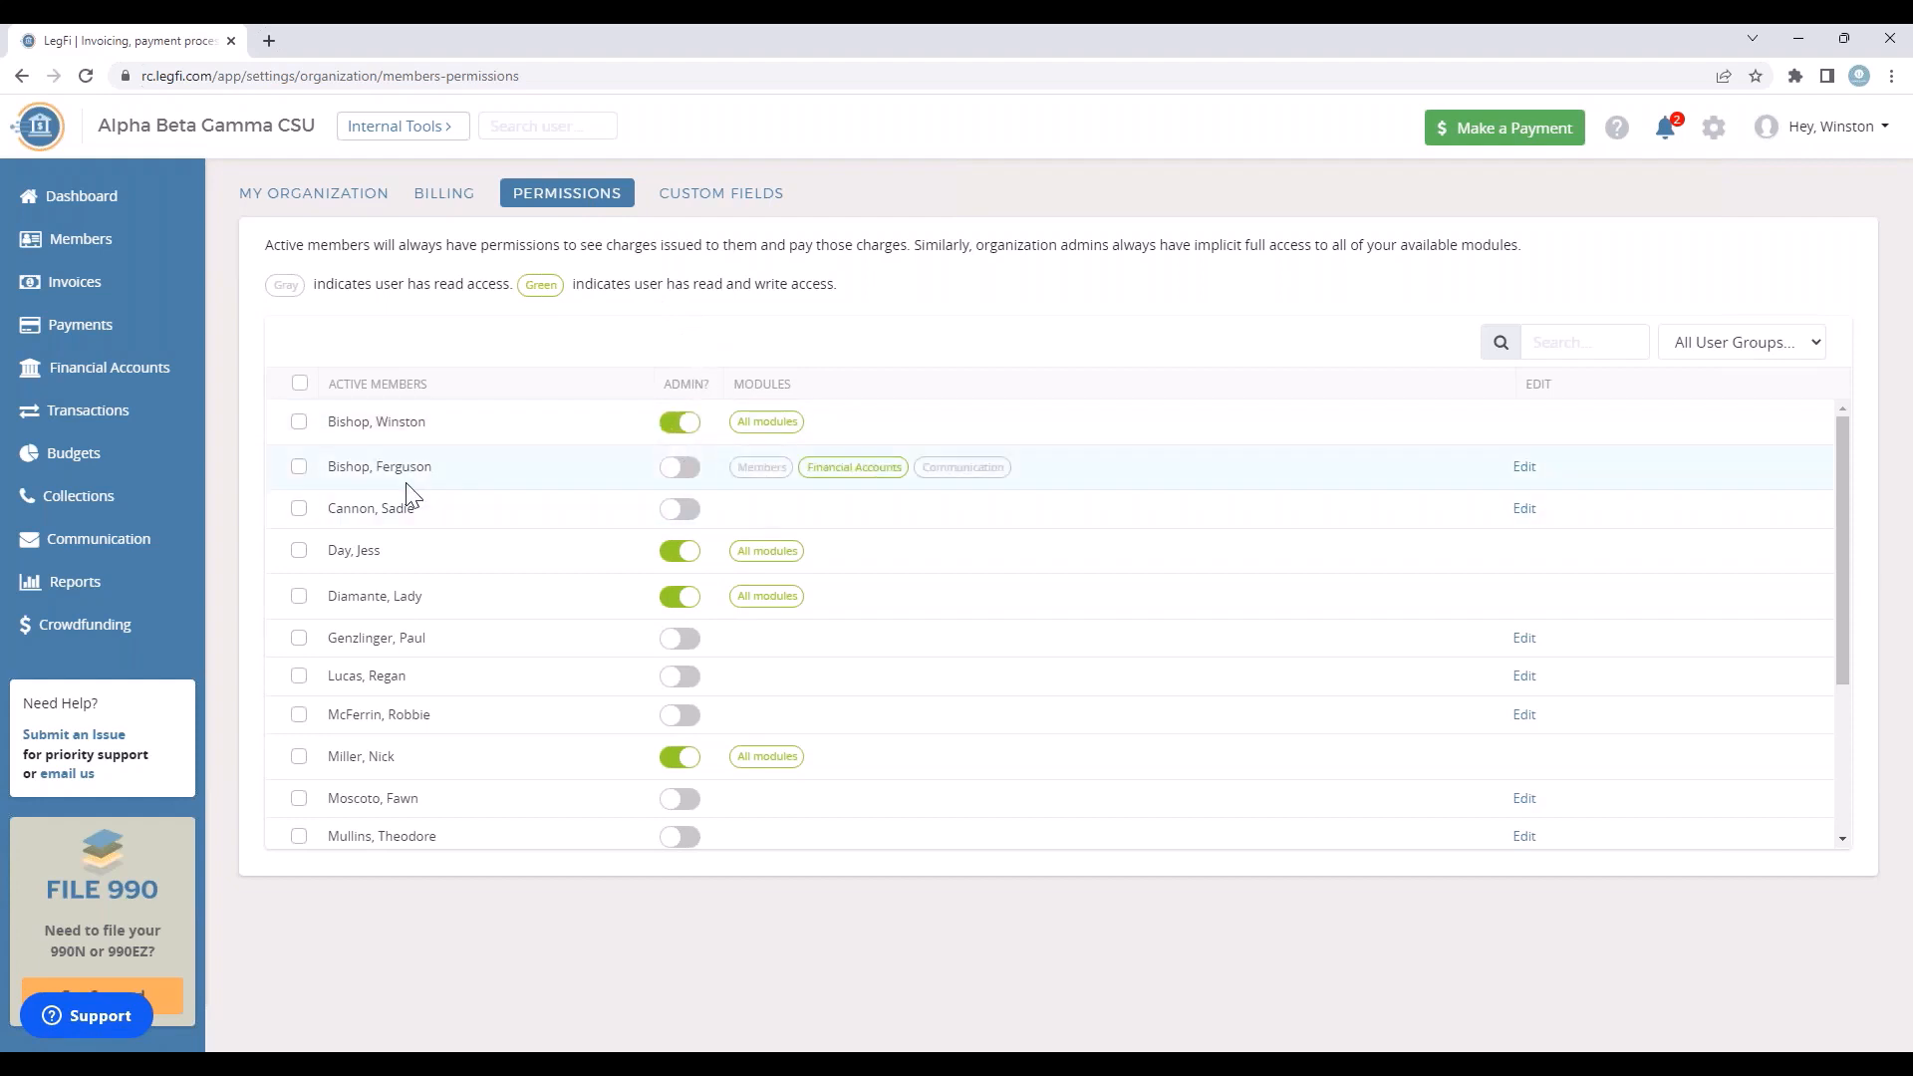
Step: Grant that member edit access to Payments and read access to Charges, then enable Admin Status and close the permissions editor
left_click(1525, 468)
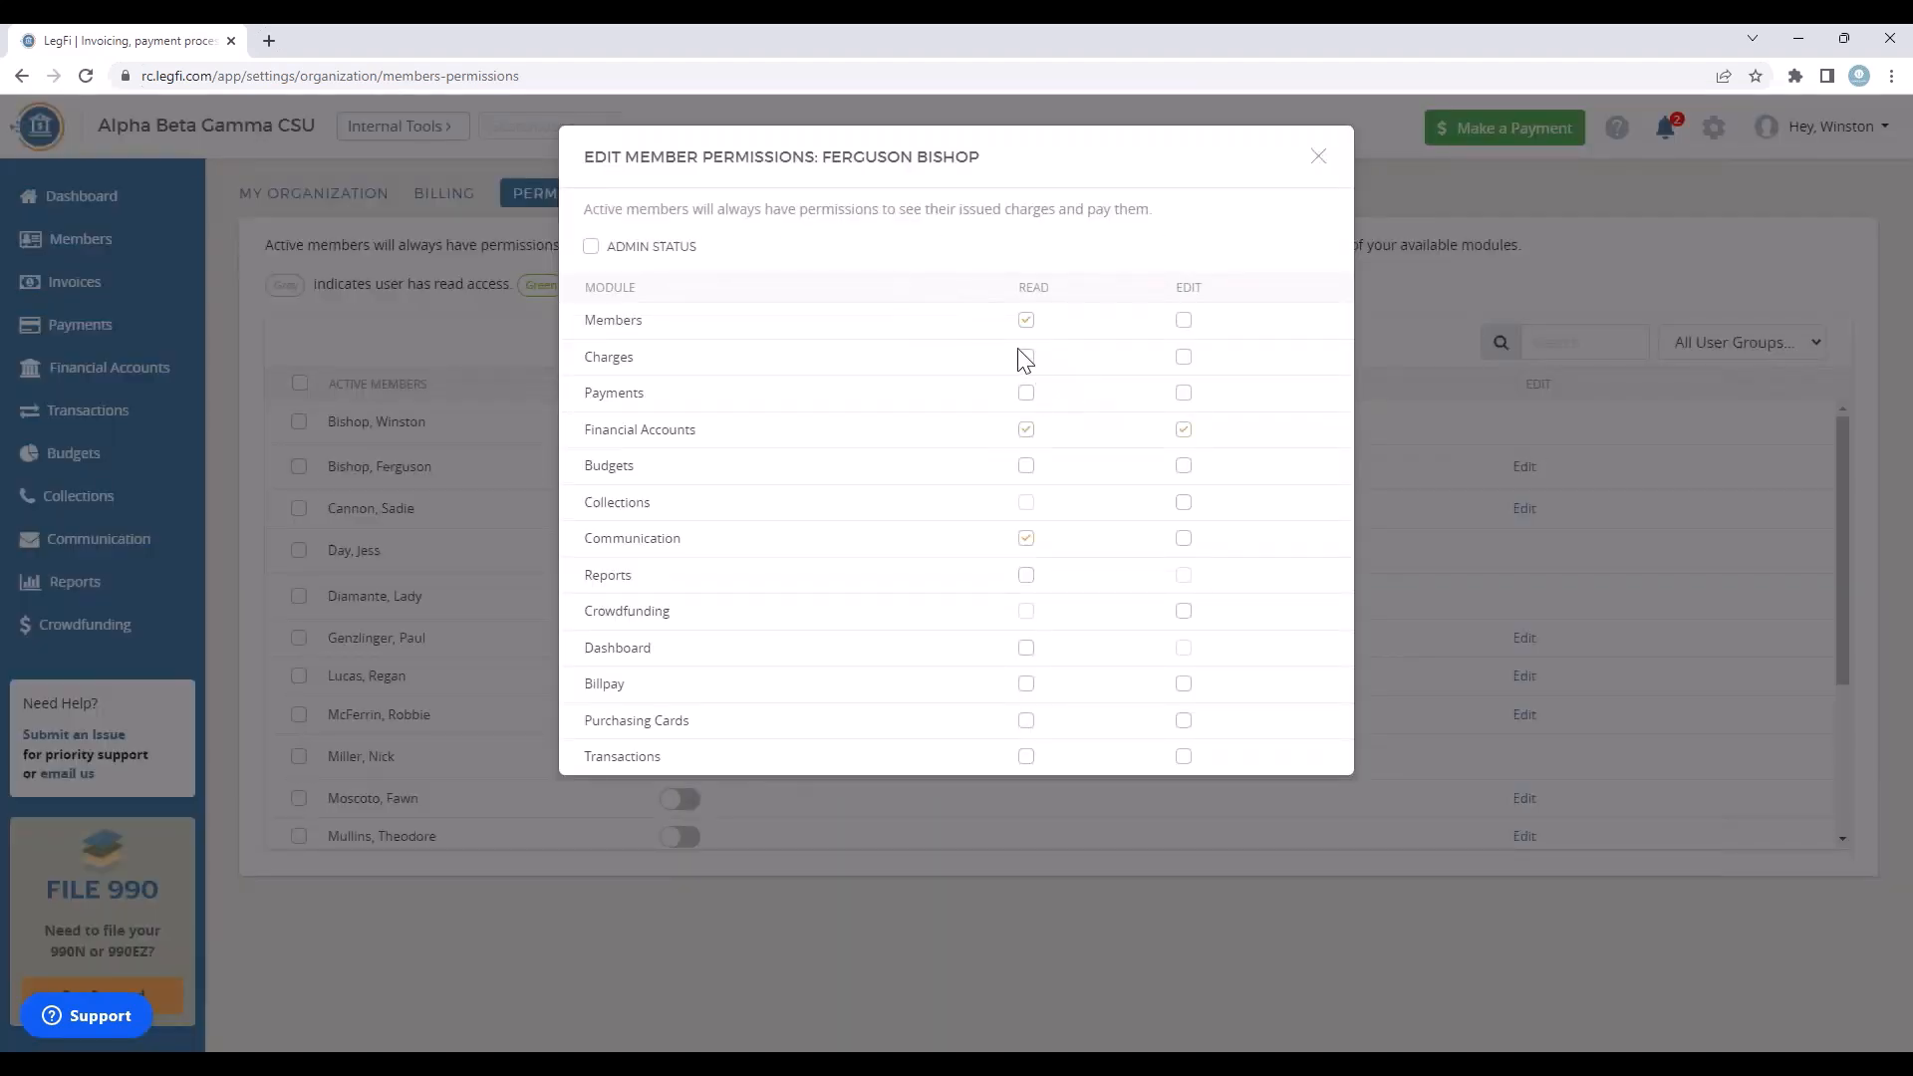
left_click(1184, 392)
left_click(1021, 361)
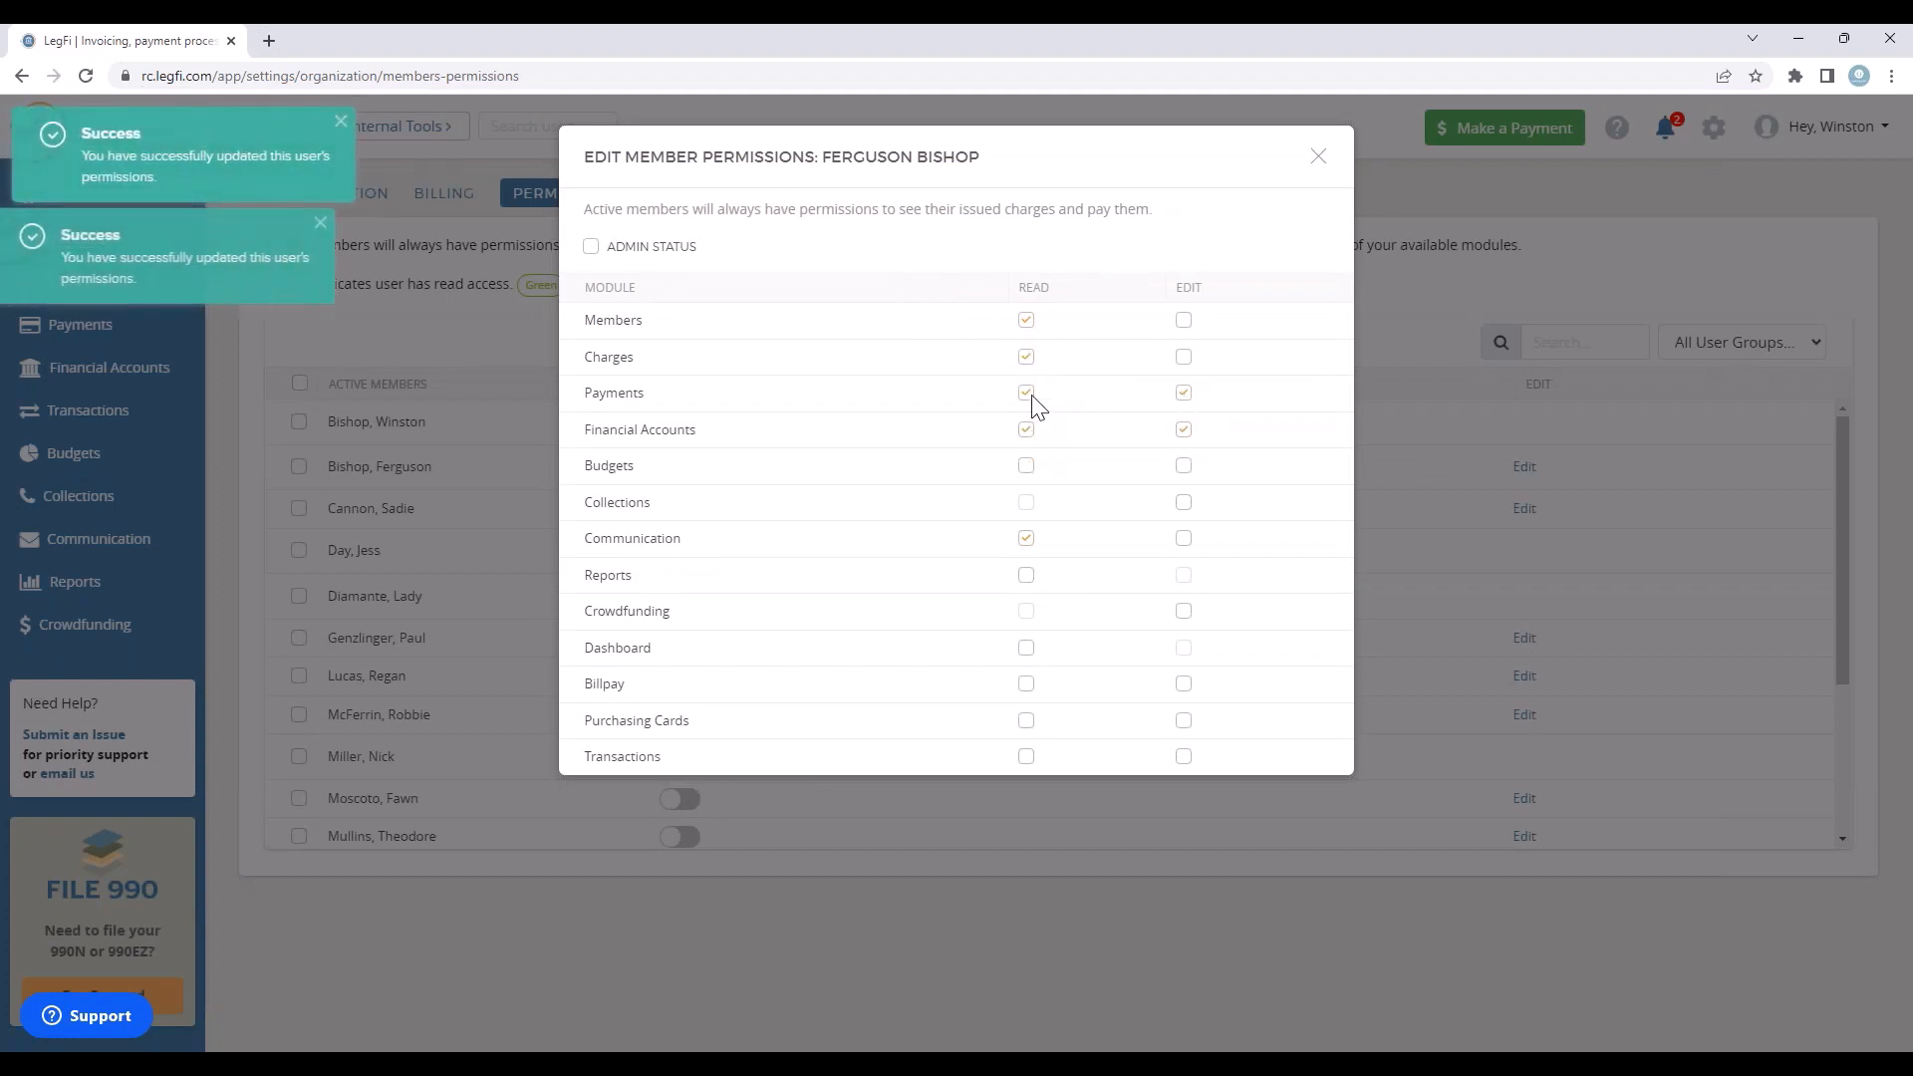
left_click(592, 247)
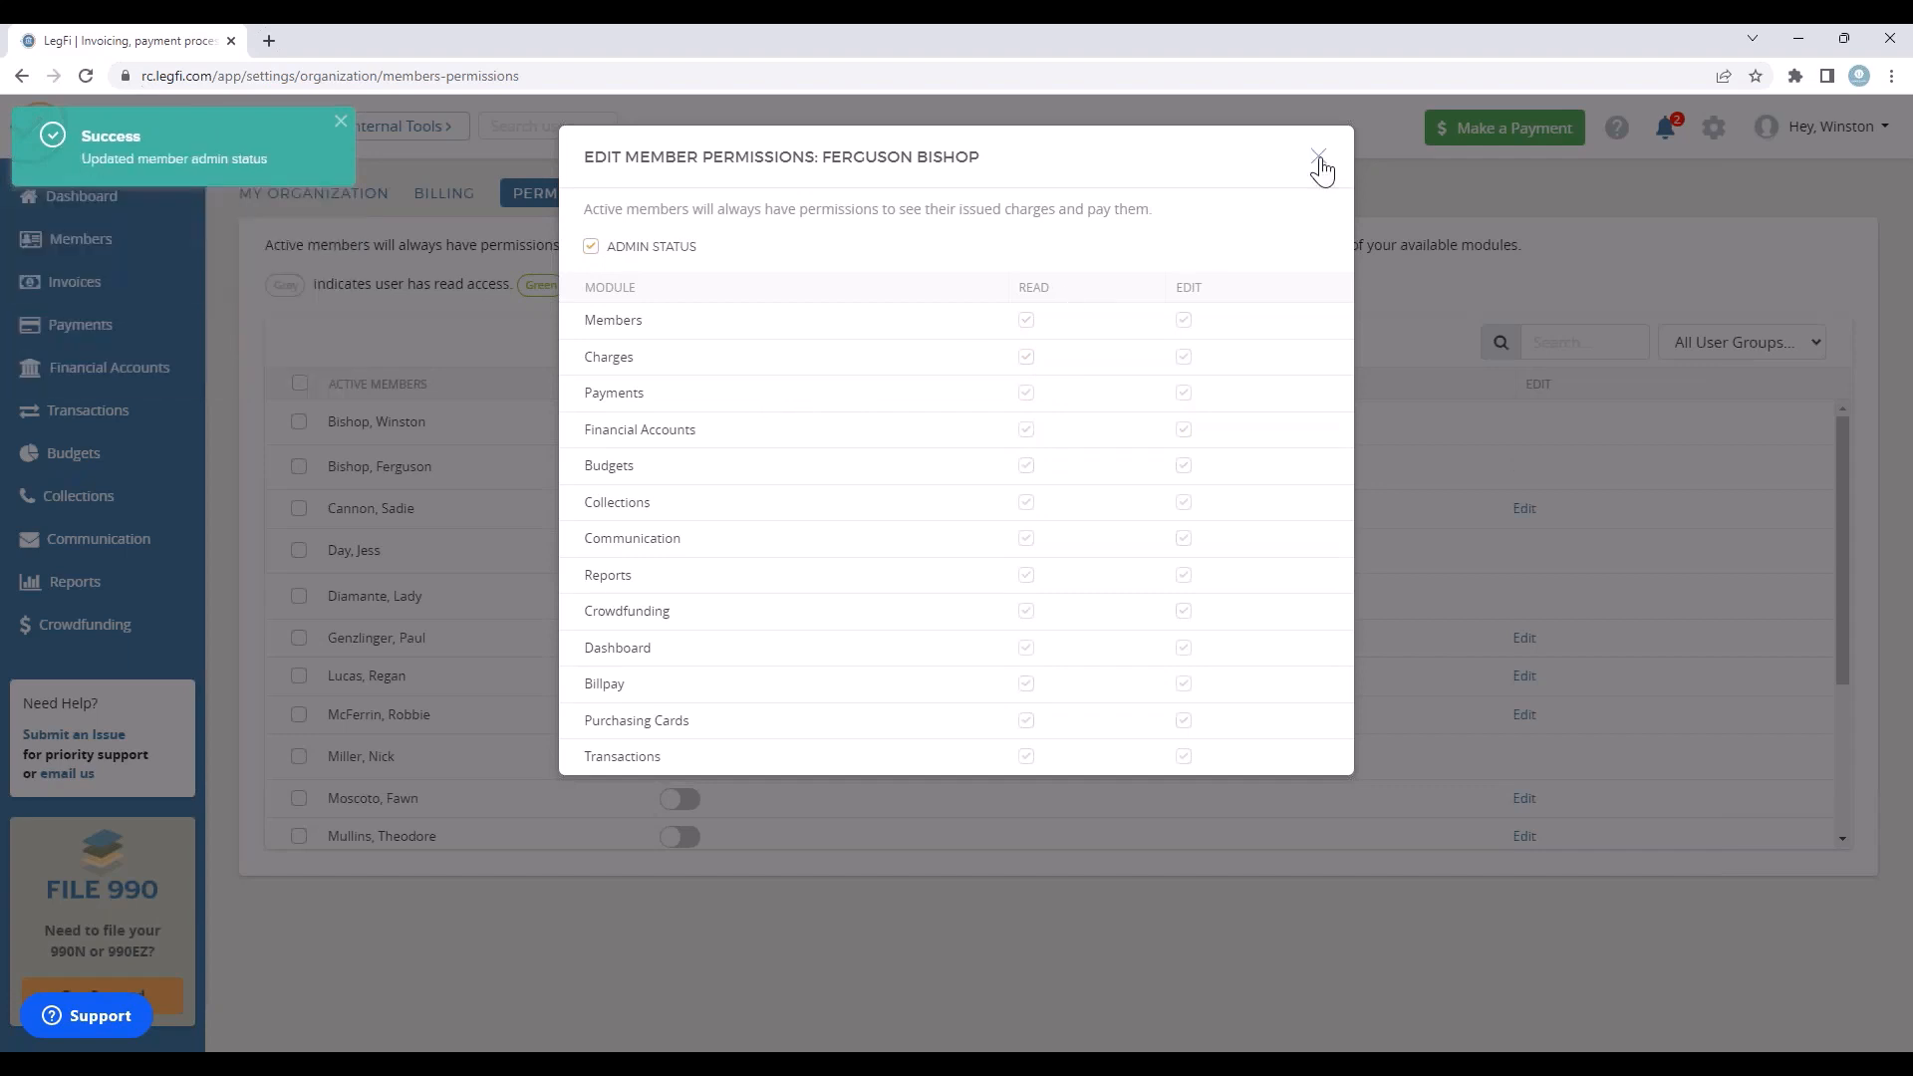
left_click(1319, 157)
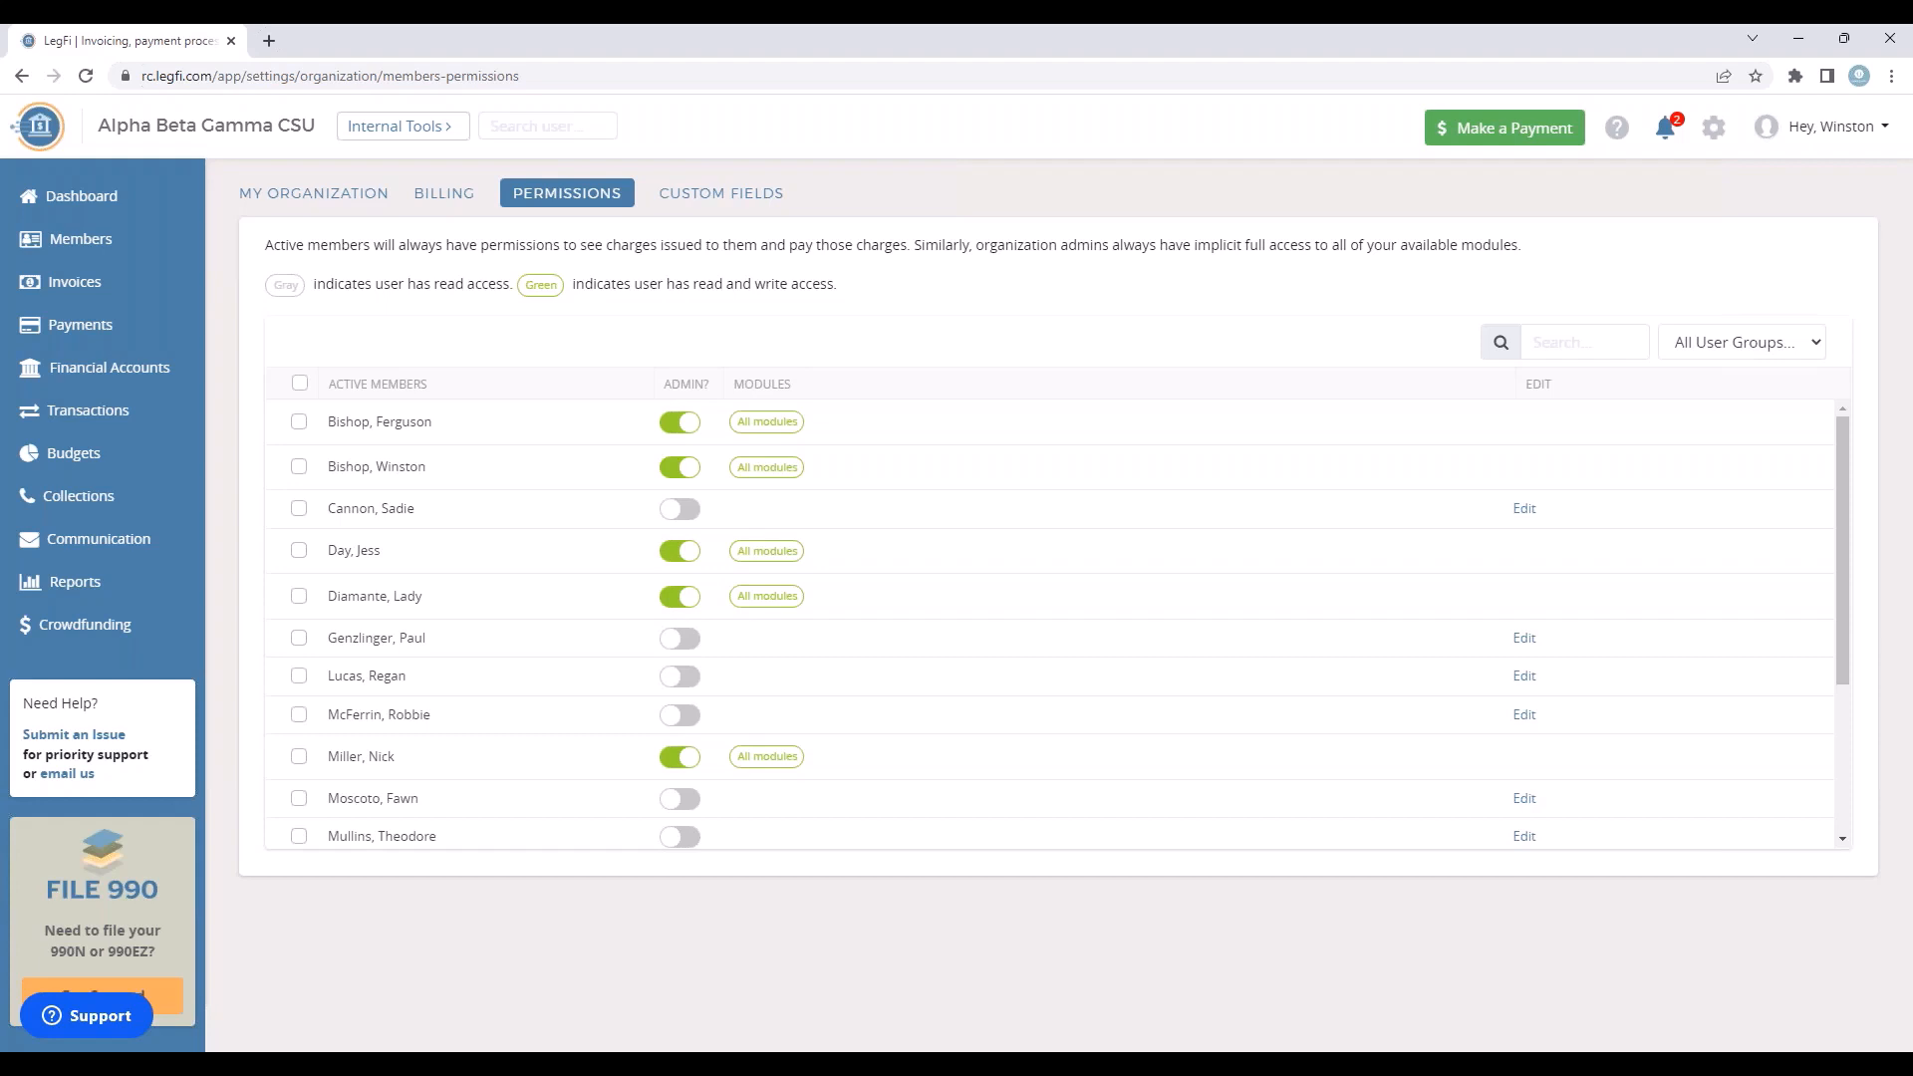
Step: Start a new invoice and select all members to bill
left_click(93, 299)
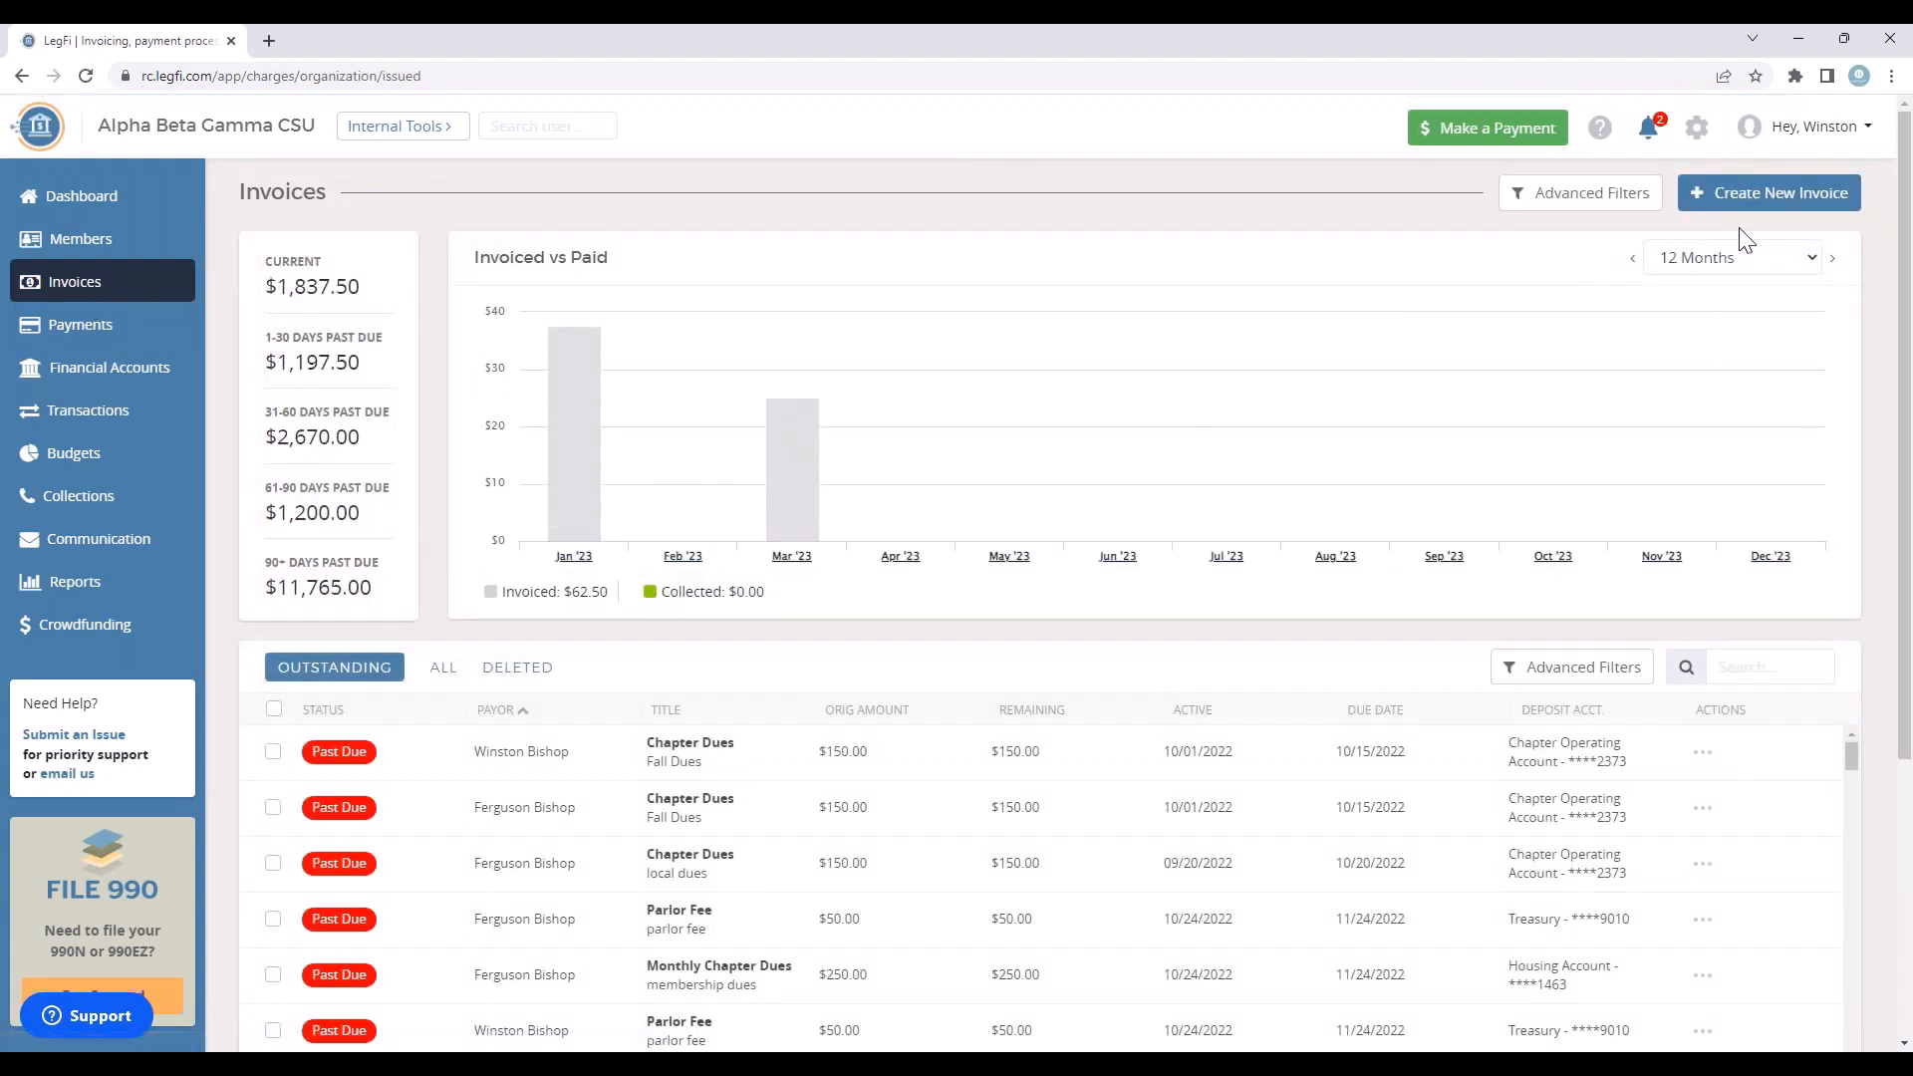
left_click(1768, 199)
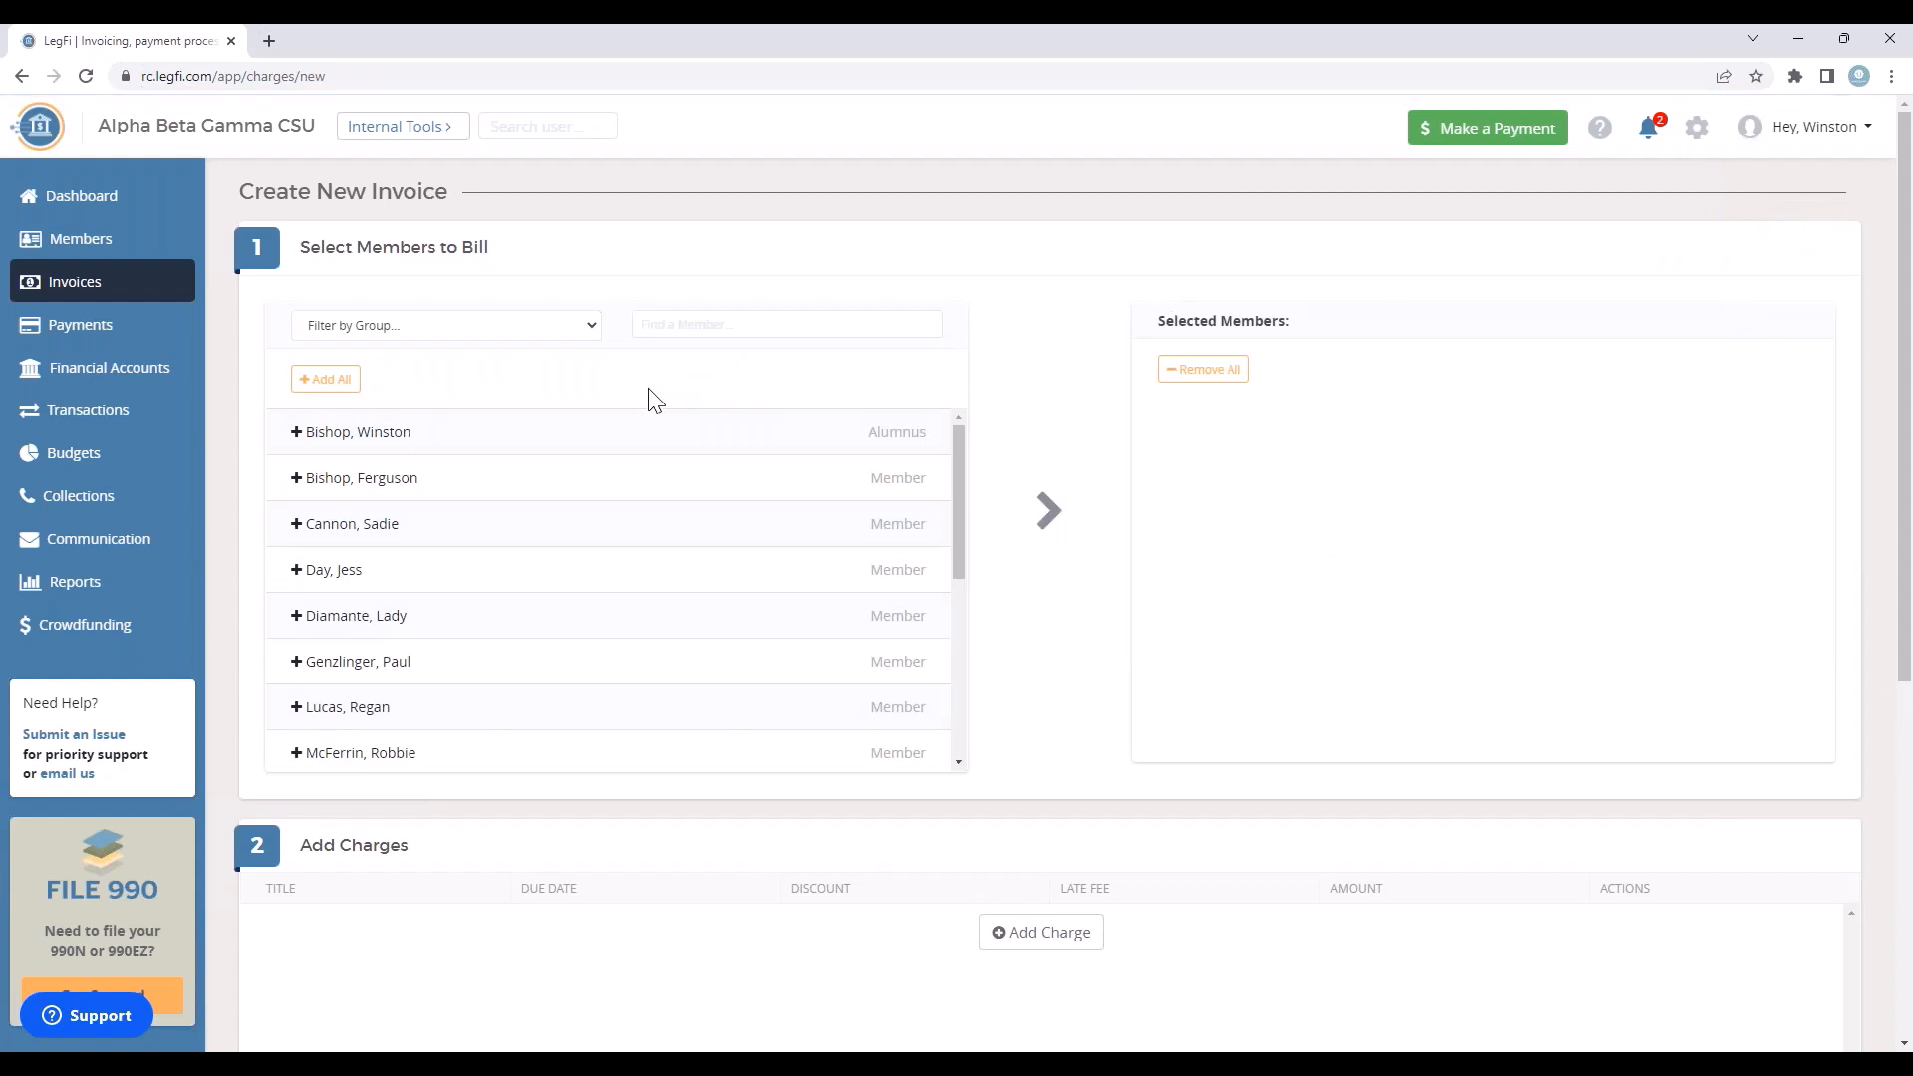
left_click(325, 379)
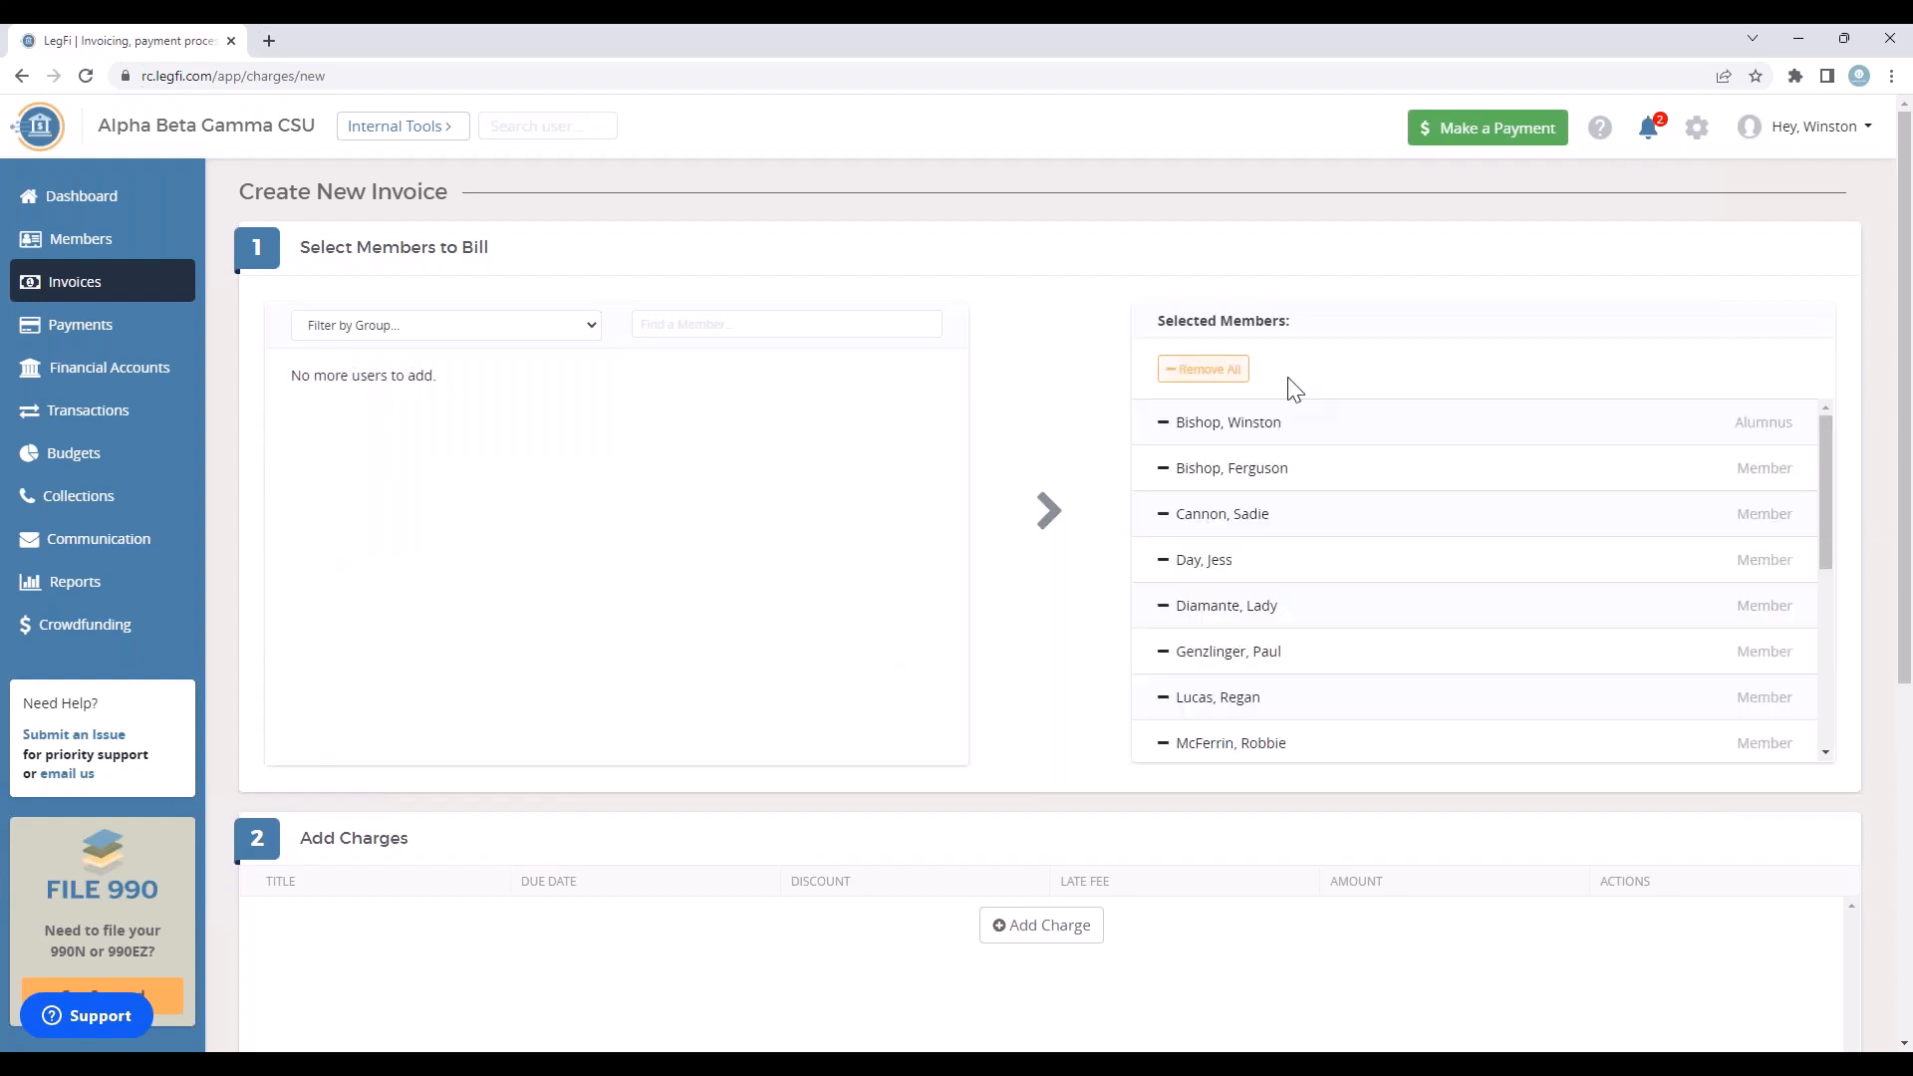
Step: Add a new charge titled "Chapter Dues & Fees" and check the existing charges available to copy without choosing one
scroll(1206, 879, "down", 1)
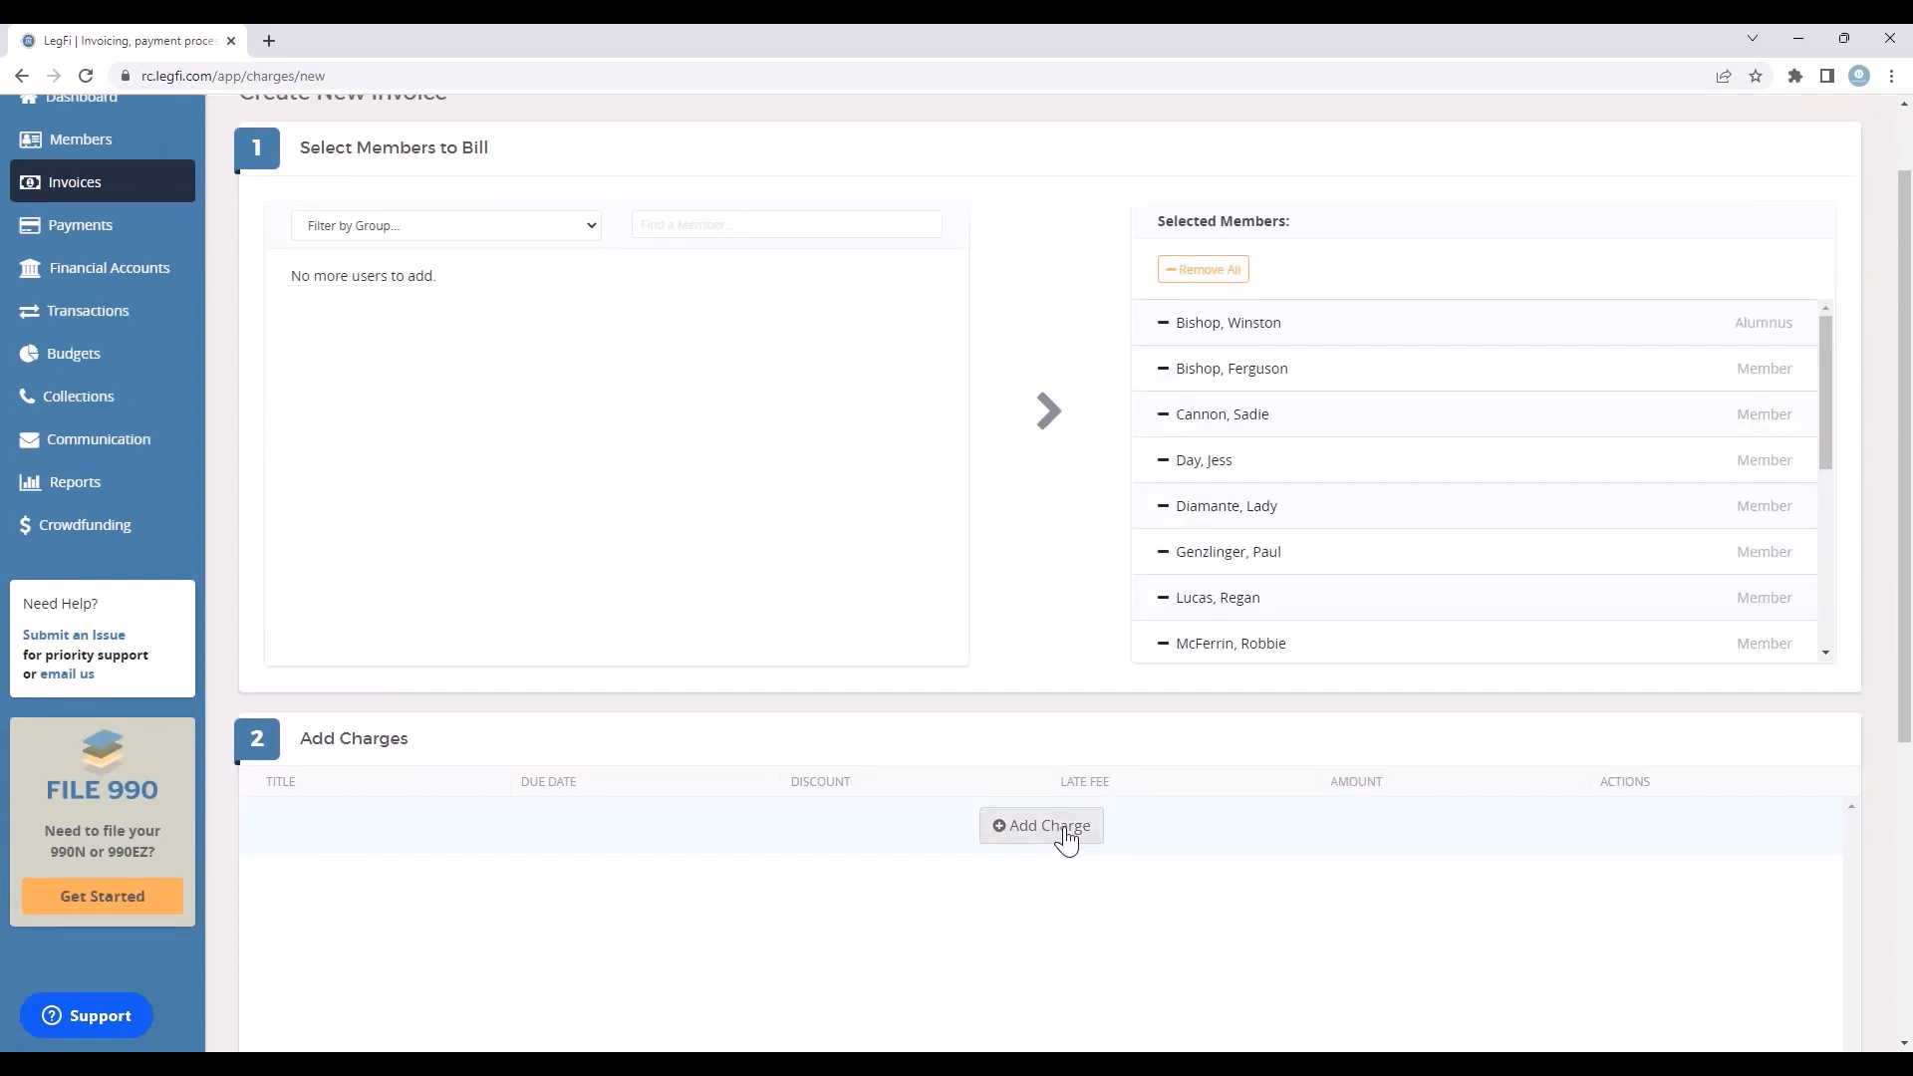
left_click(1066, 840)
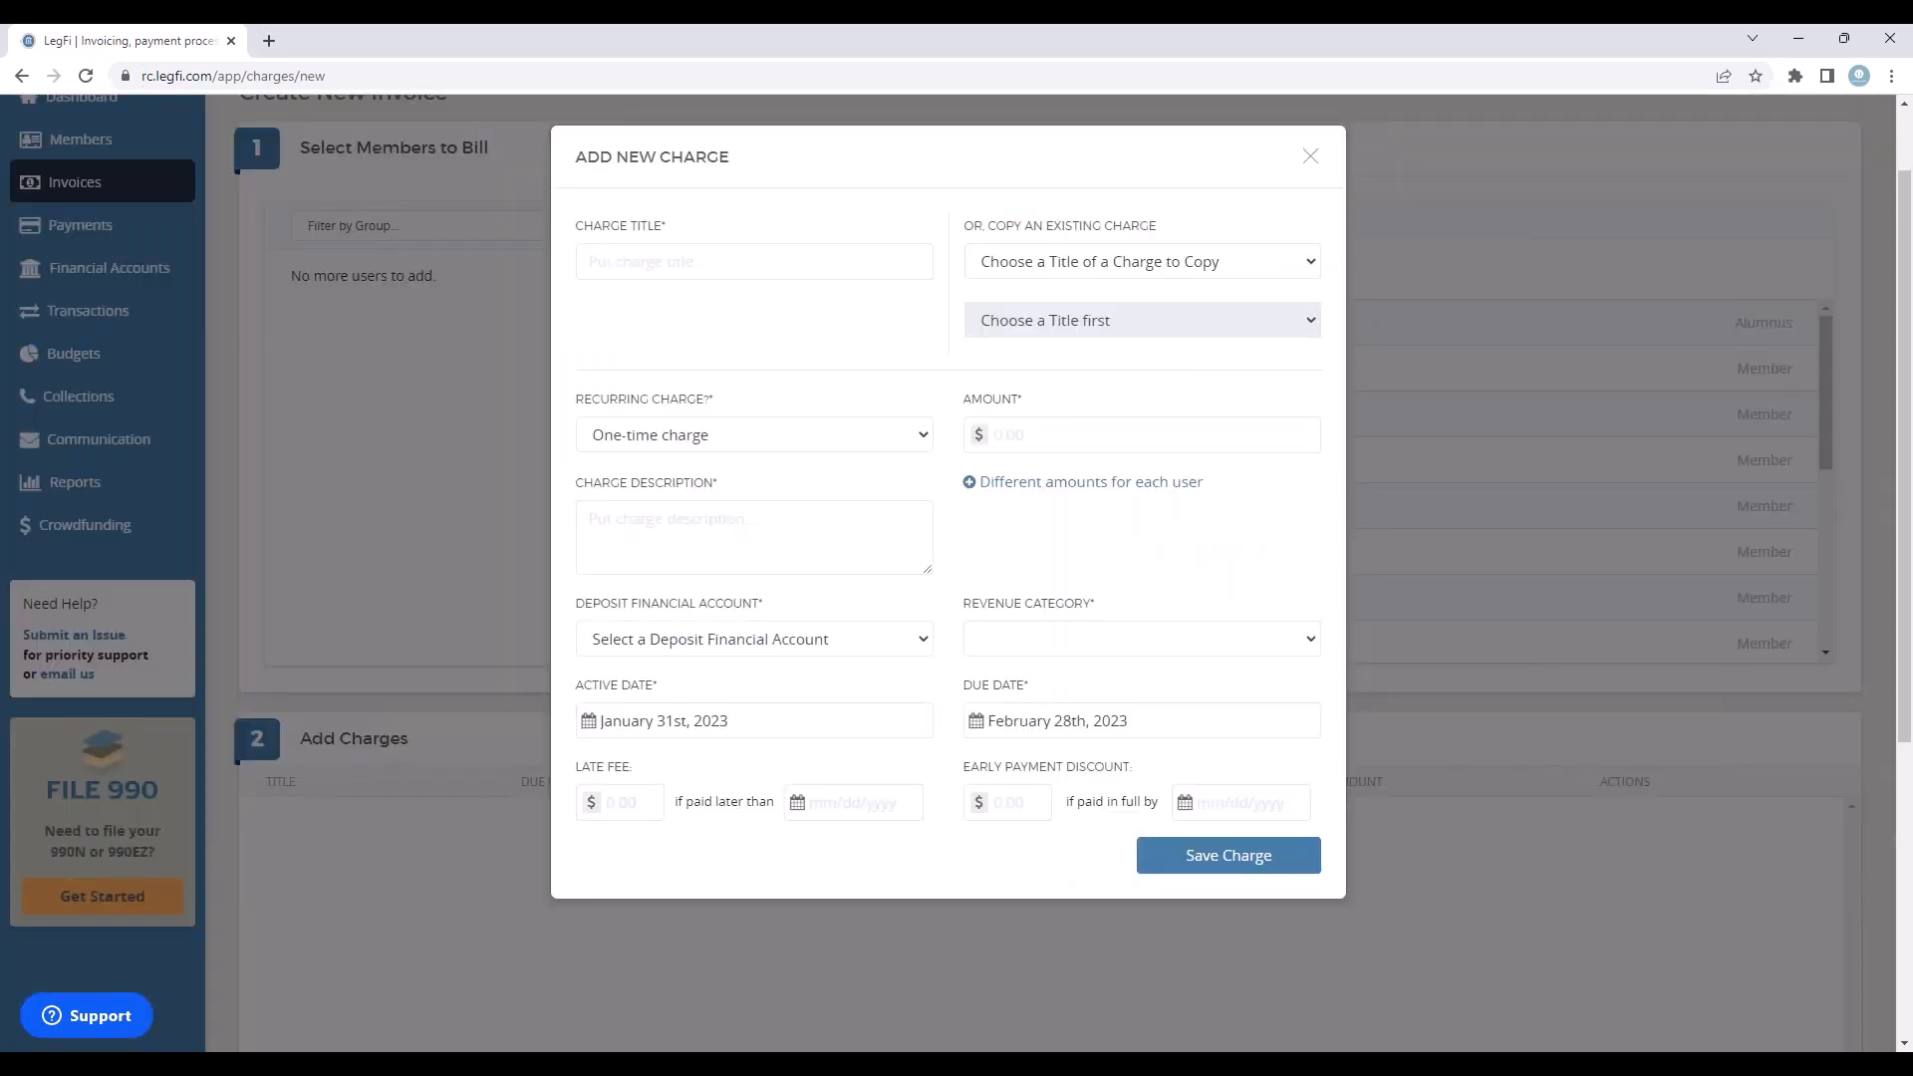
left_click(766, 269)
type("Chapter Dues")
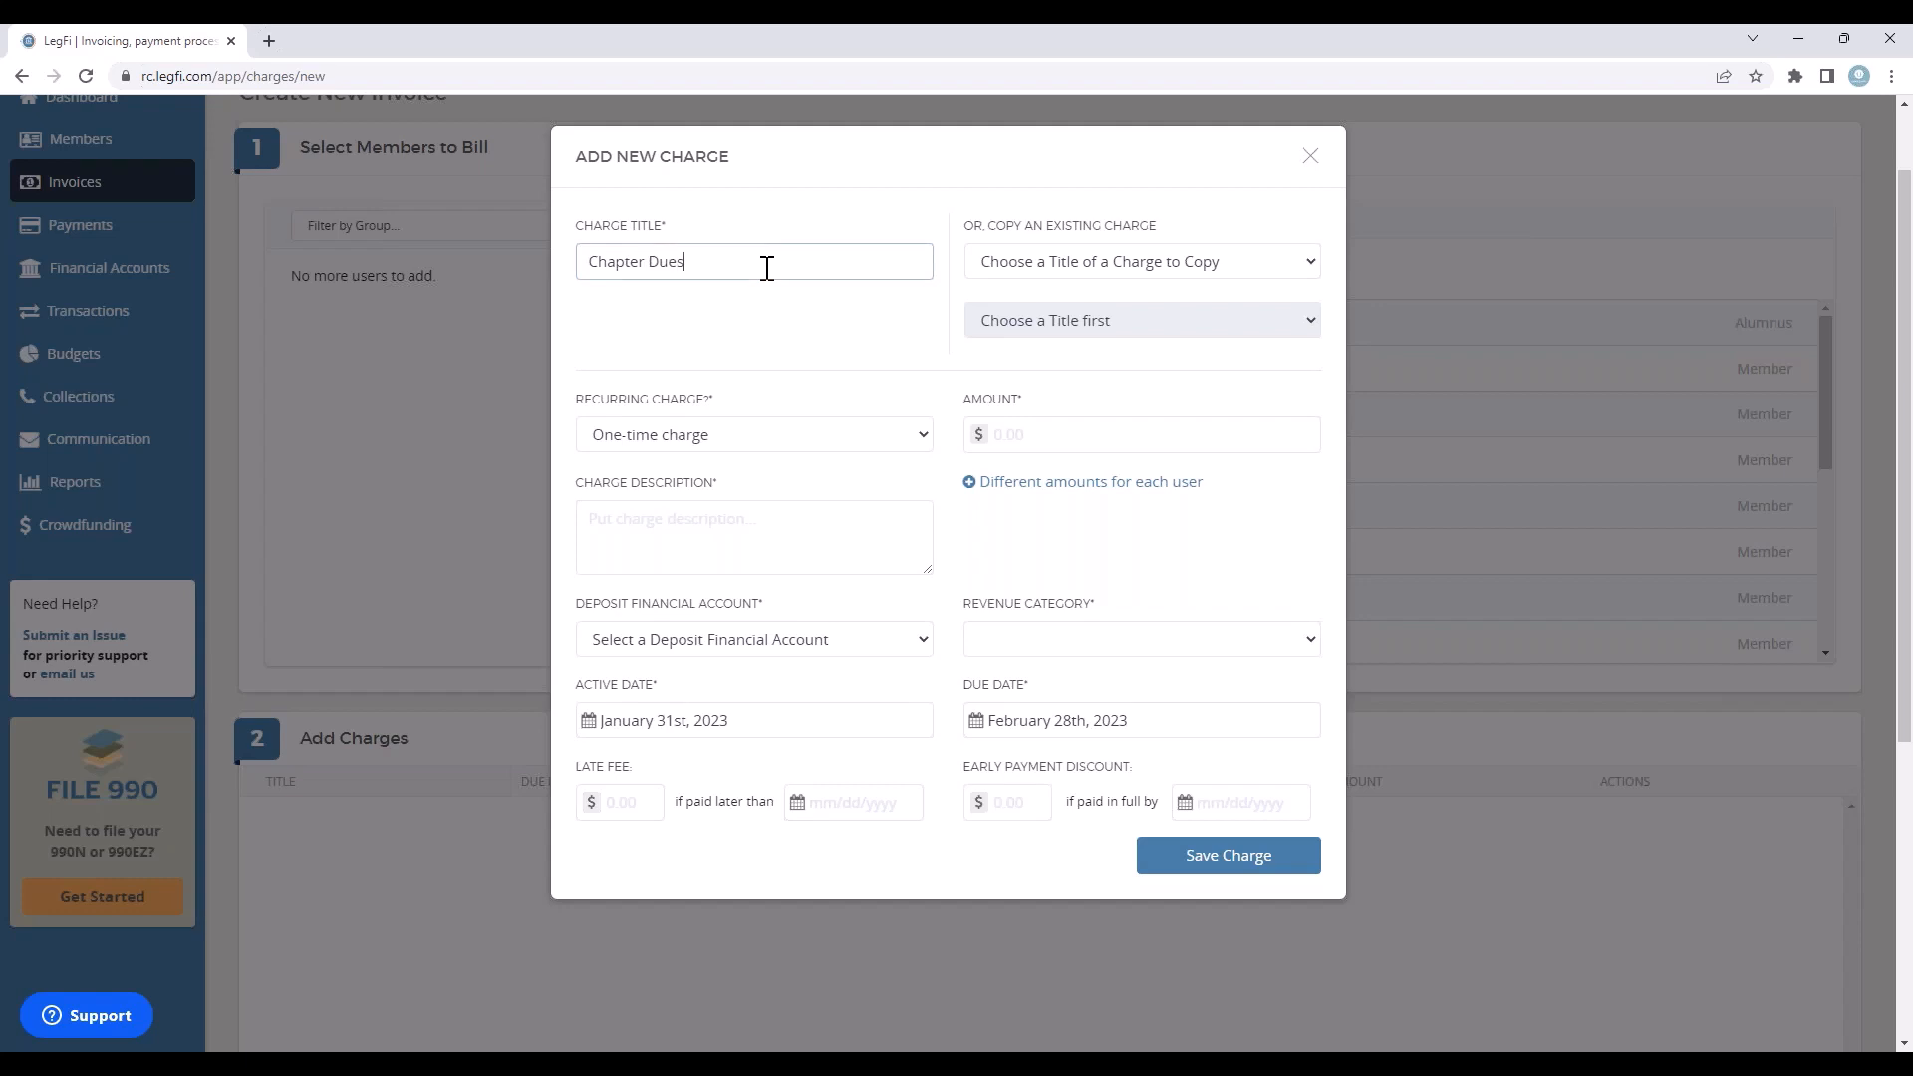
type(" & Fees")
left_click(1138, 259)
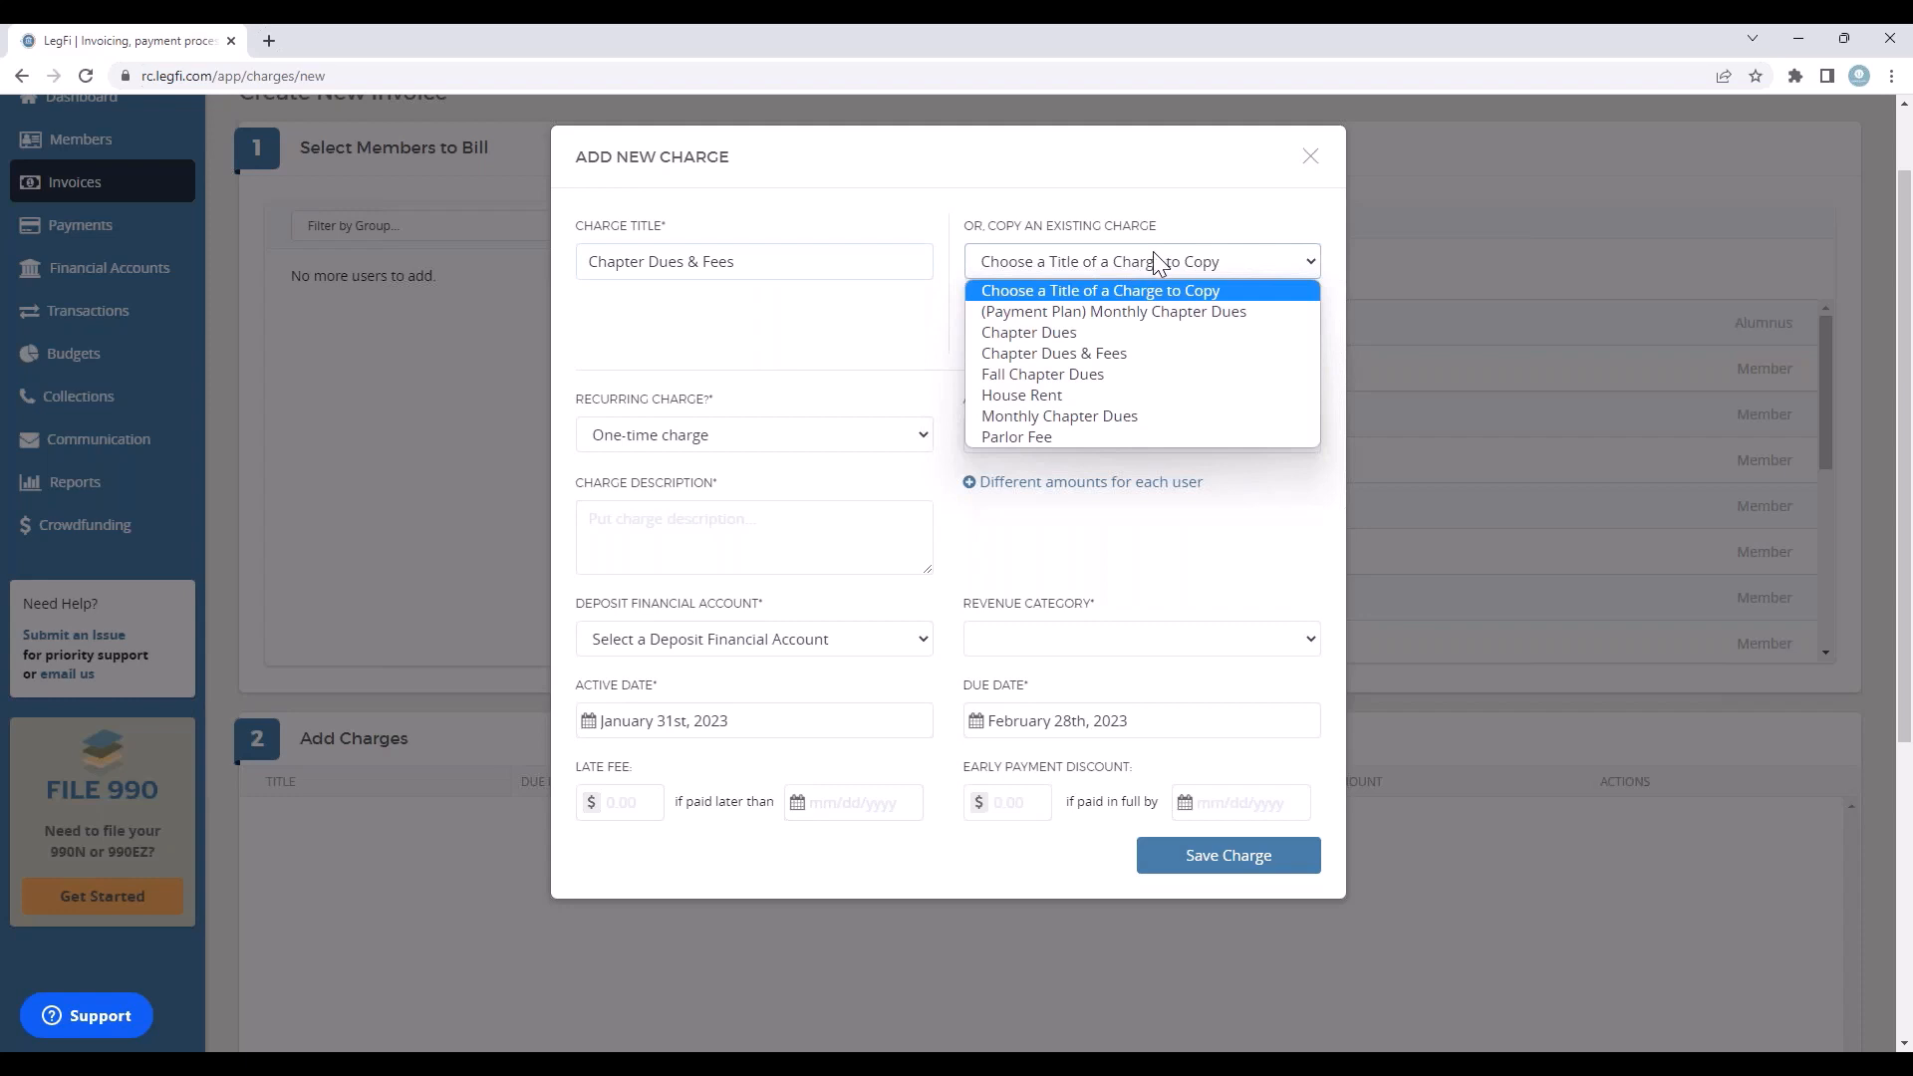
left_click(1275, 256)
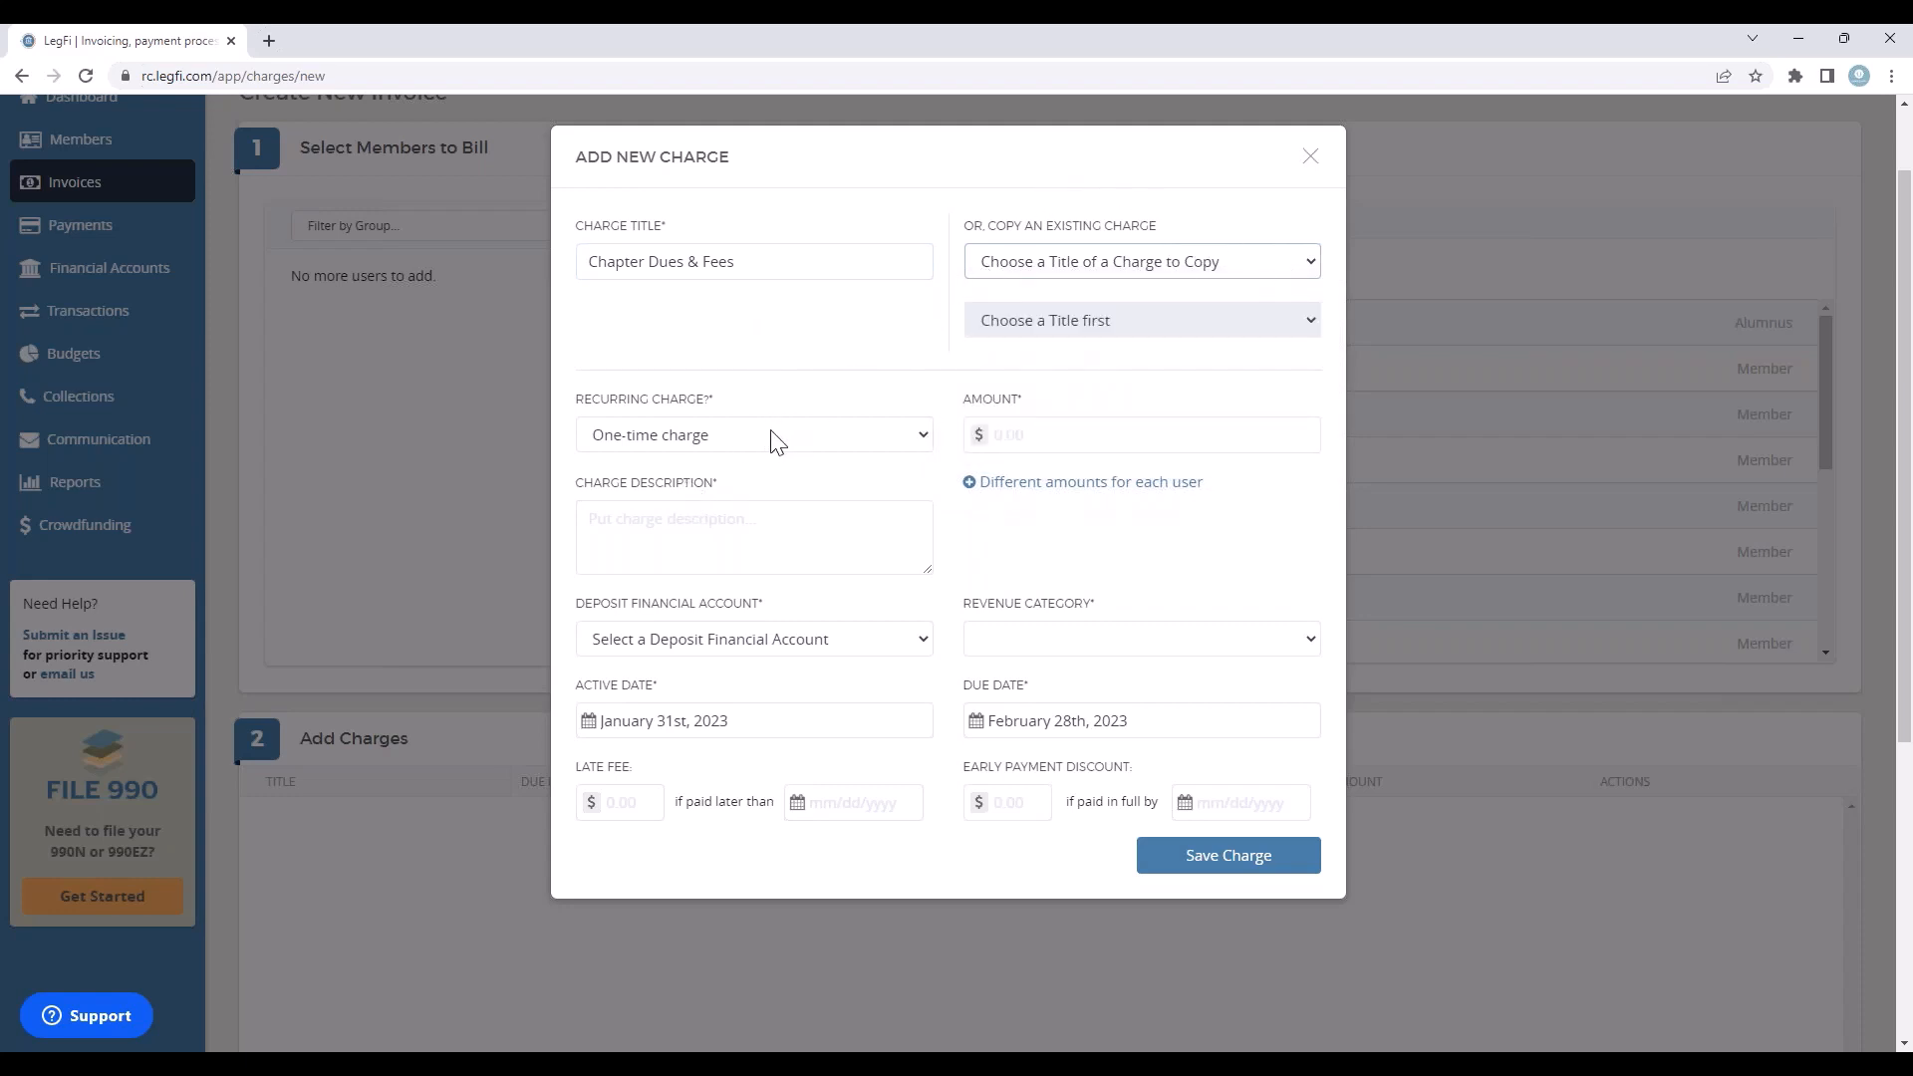
Step: Make it a recurring charge with an amount of $75.00 and the description "Spring Dues"
left_click(743, 431)
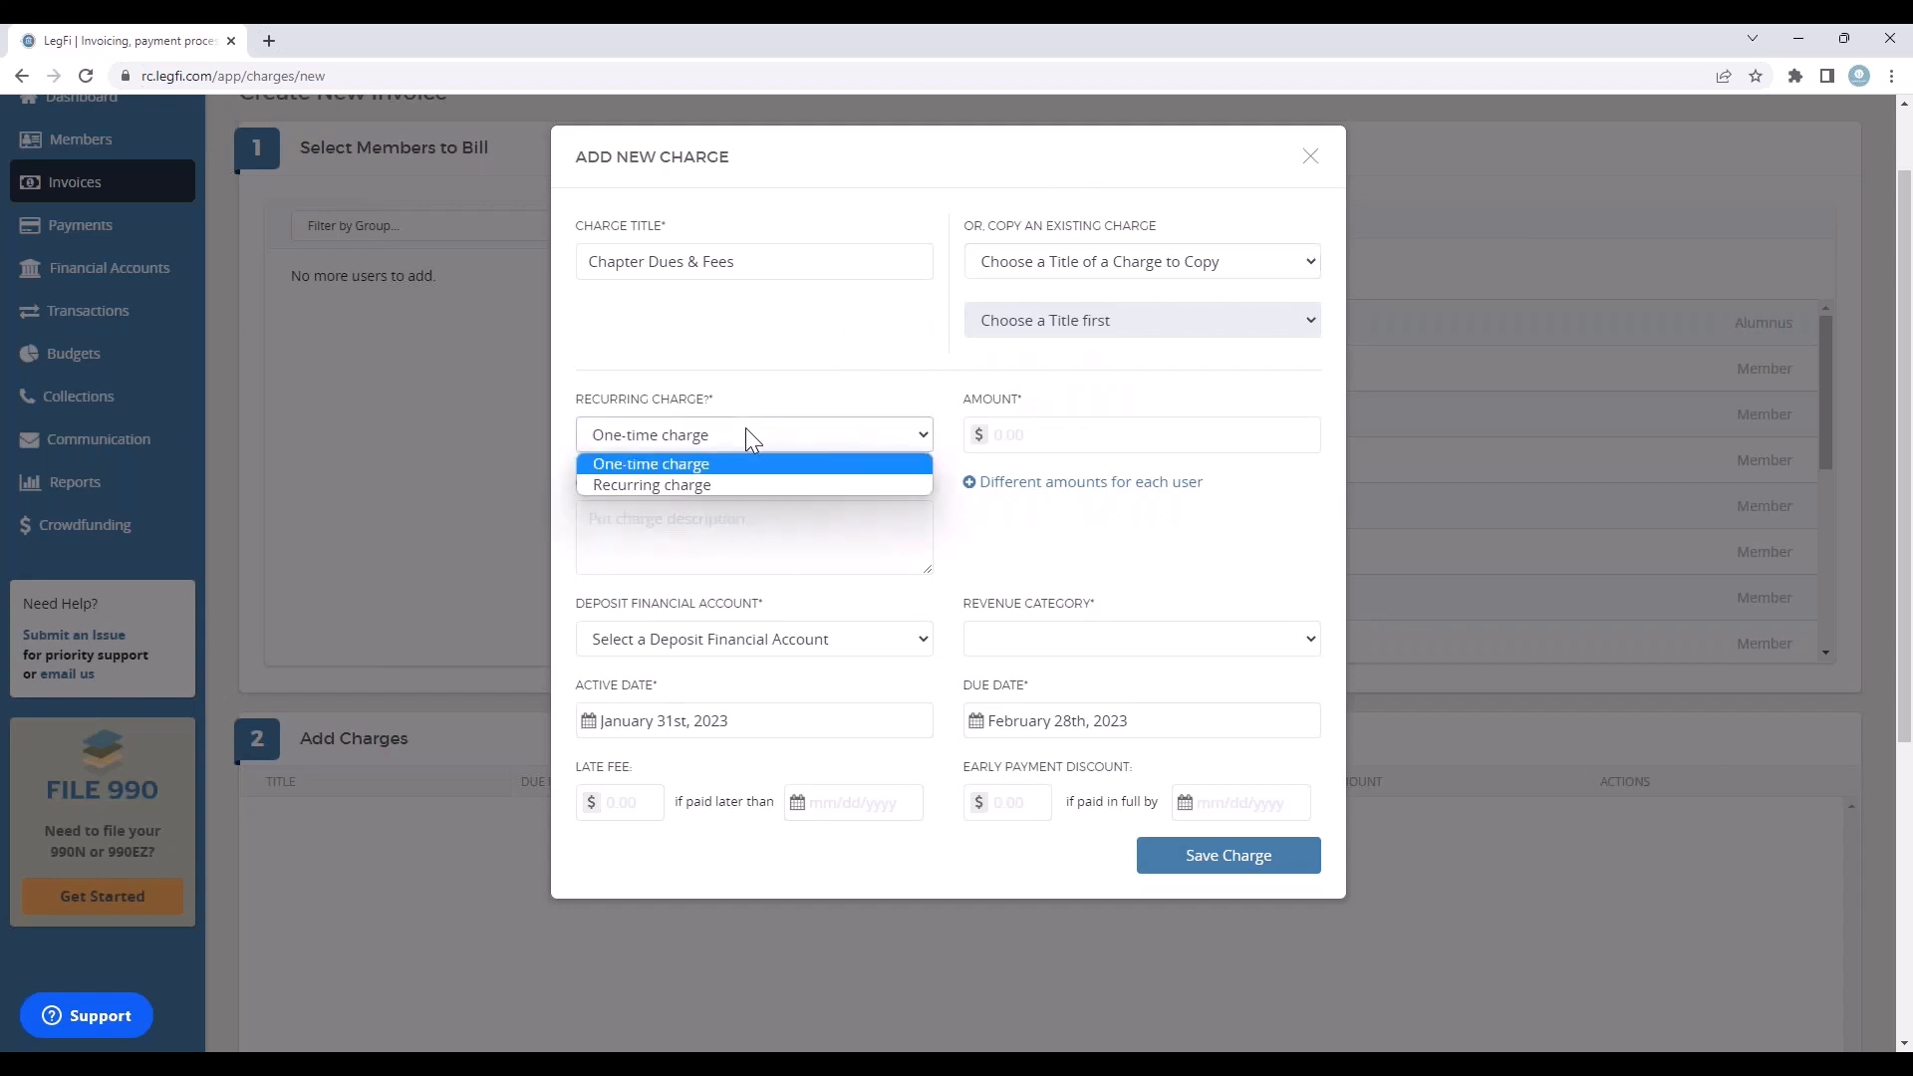
left_click(715, 484)
left_click(1051, 441)
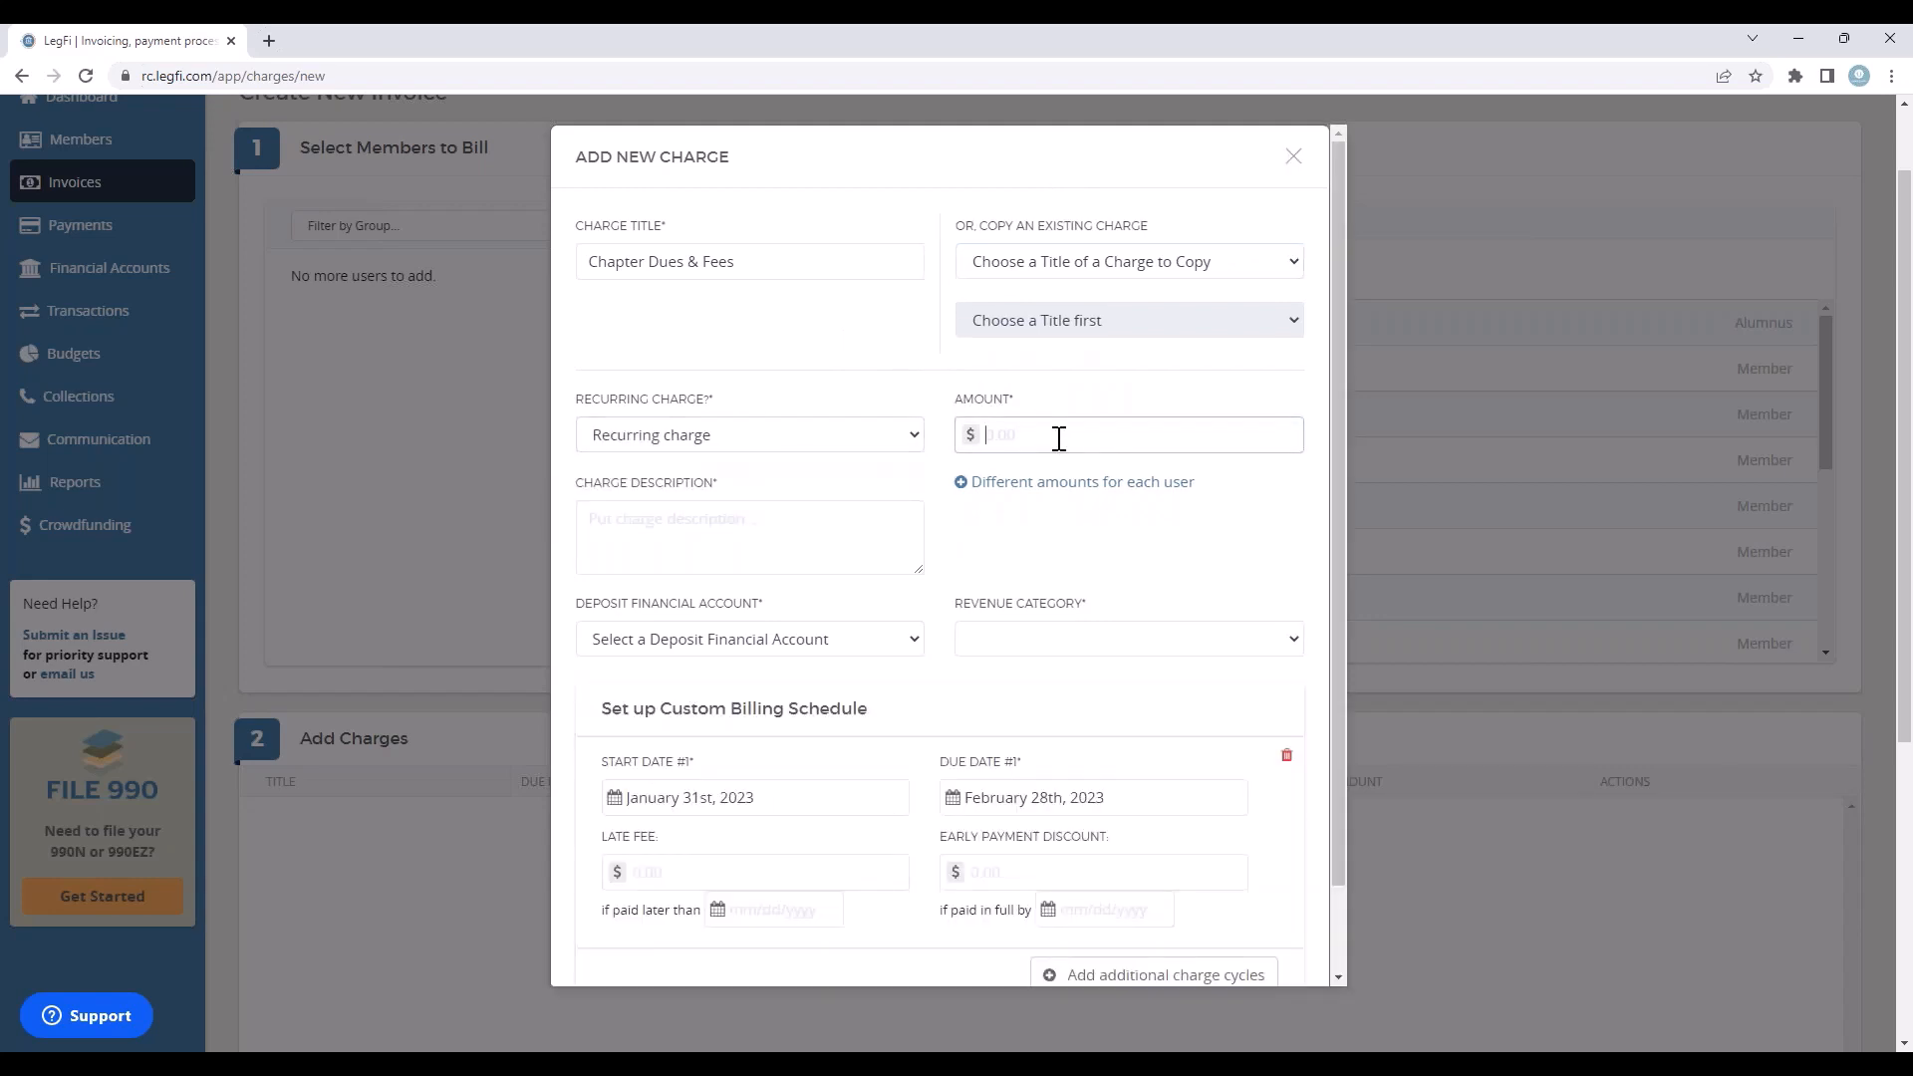
type("75.00")
left_click(763, 542)
type("S")
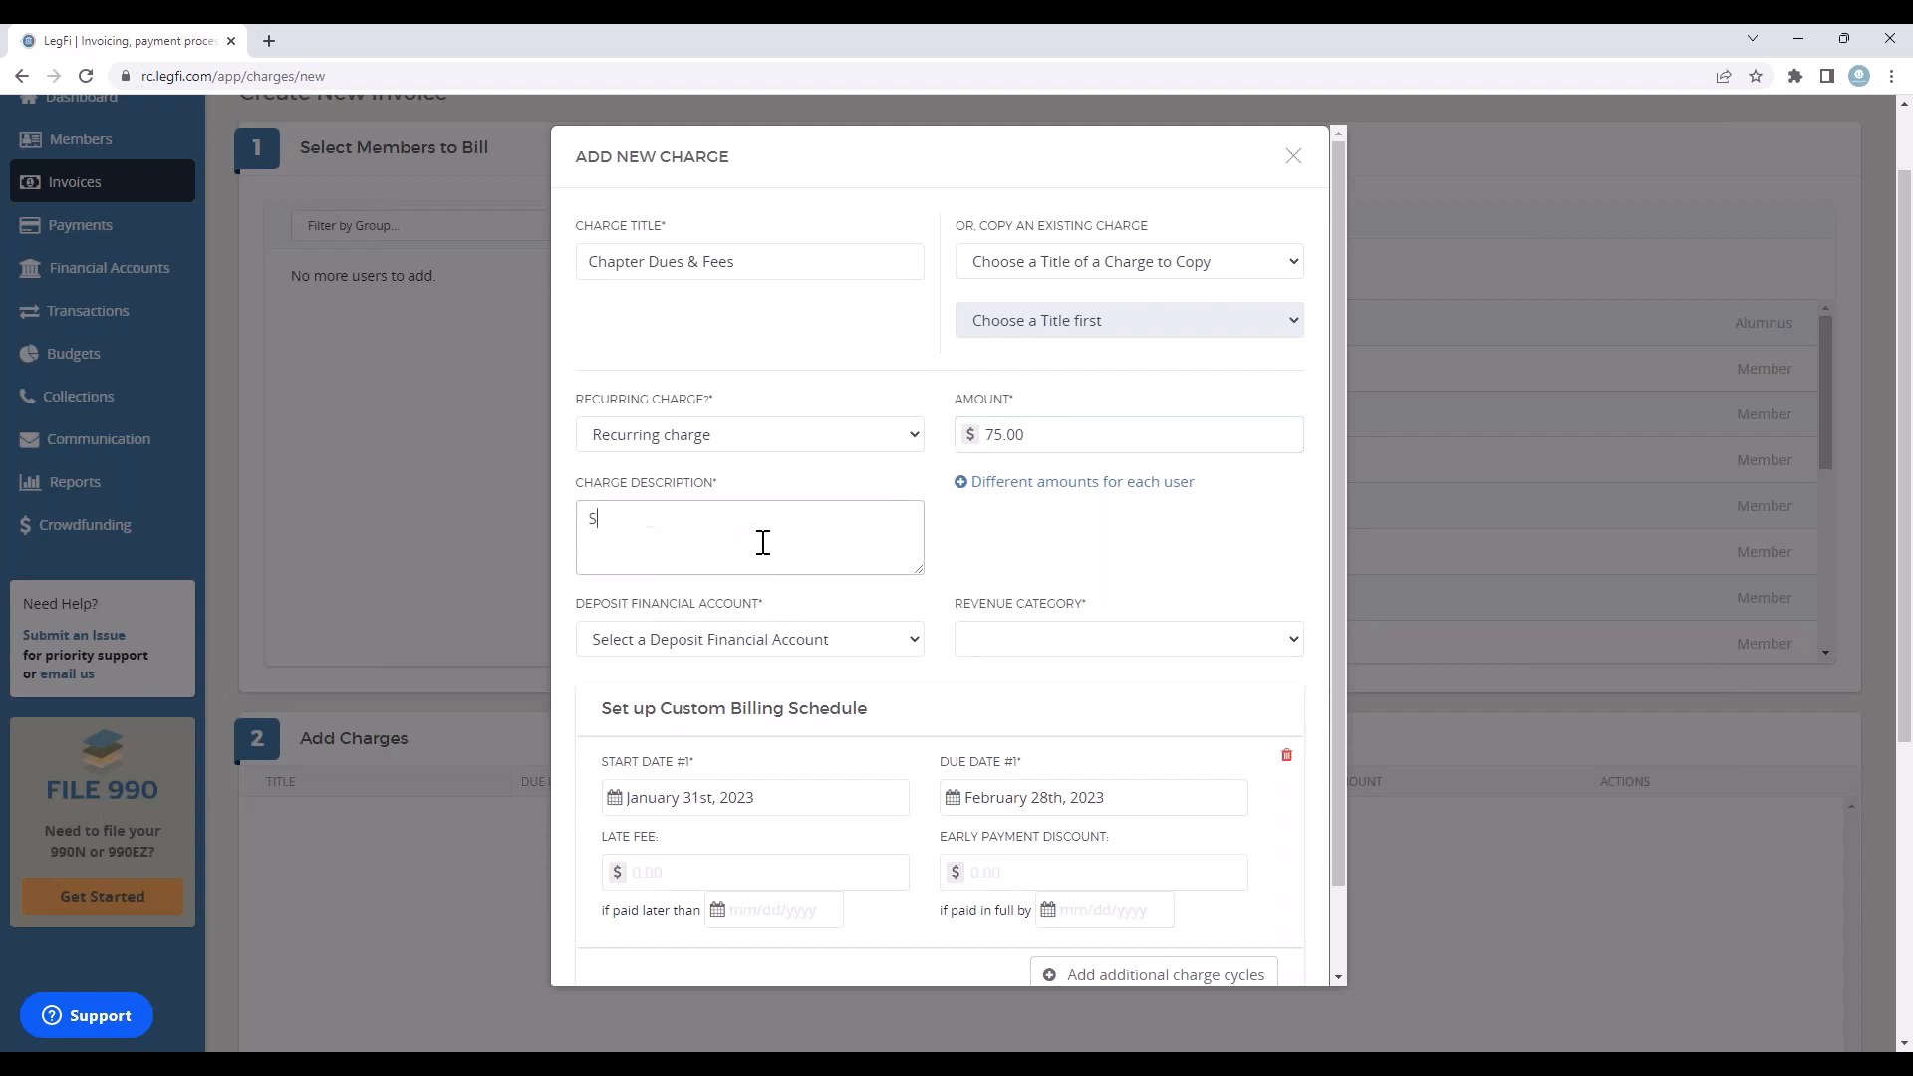
type("pring Dues")
Step: Set the charge's deposit financial account to Chapter Operating Account and its revenue category to Member Dues
scroll(1134, 586, "down", 1)
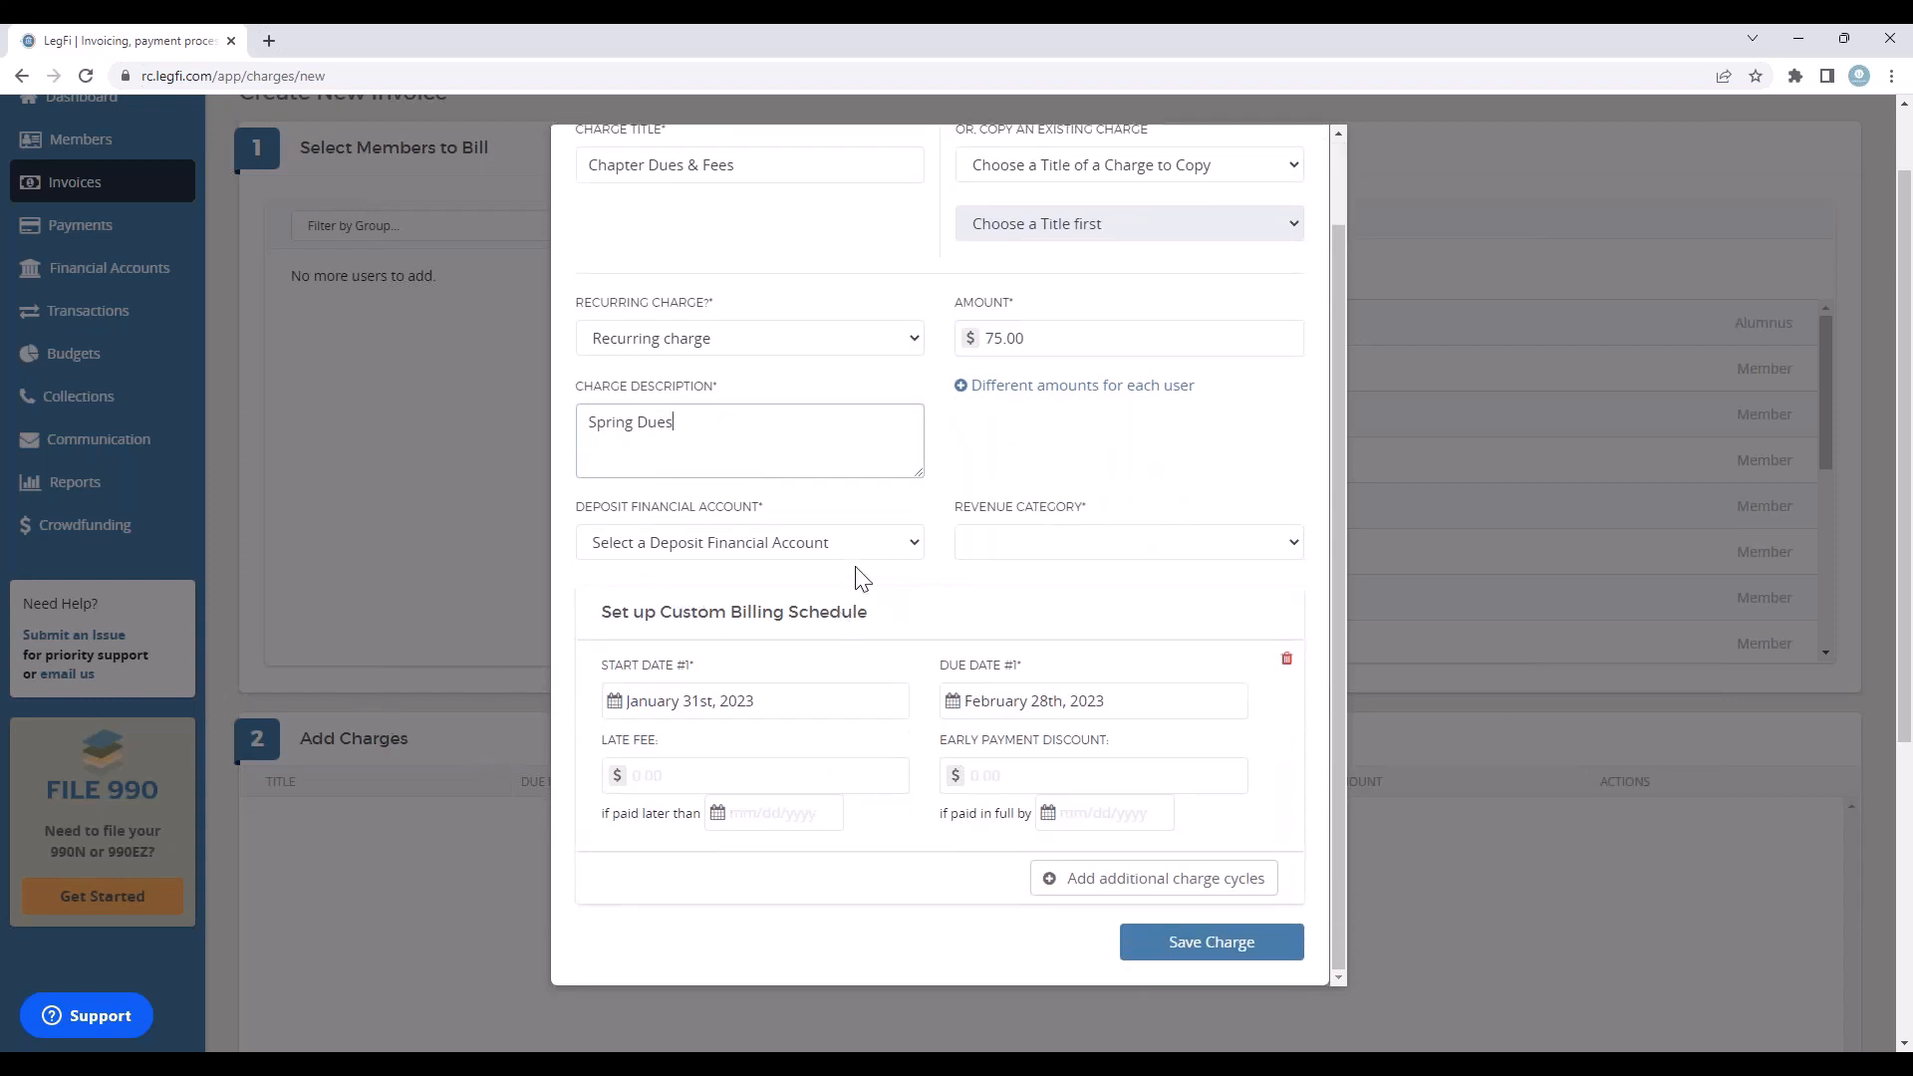
left_click(904, 544)
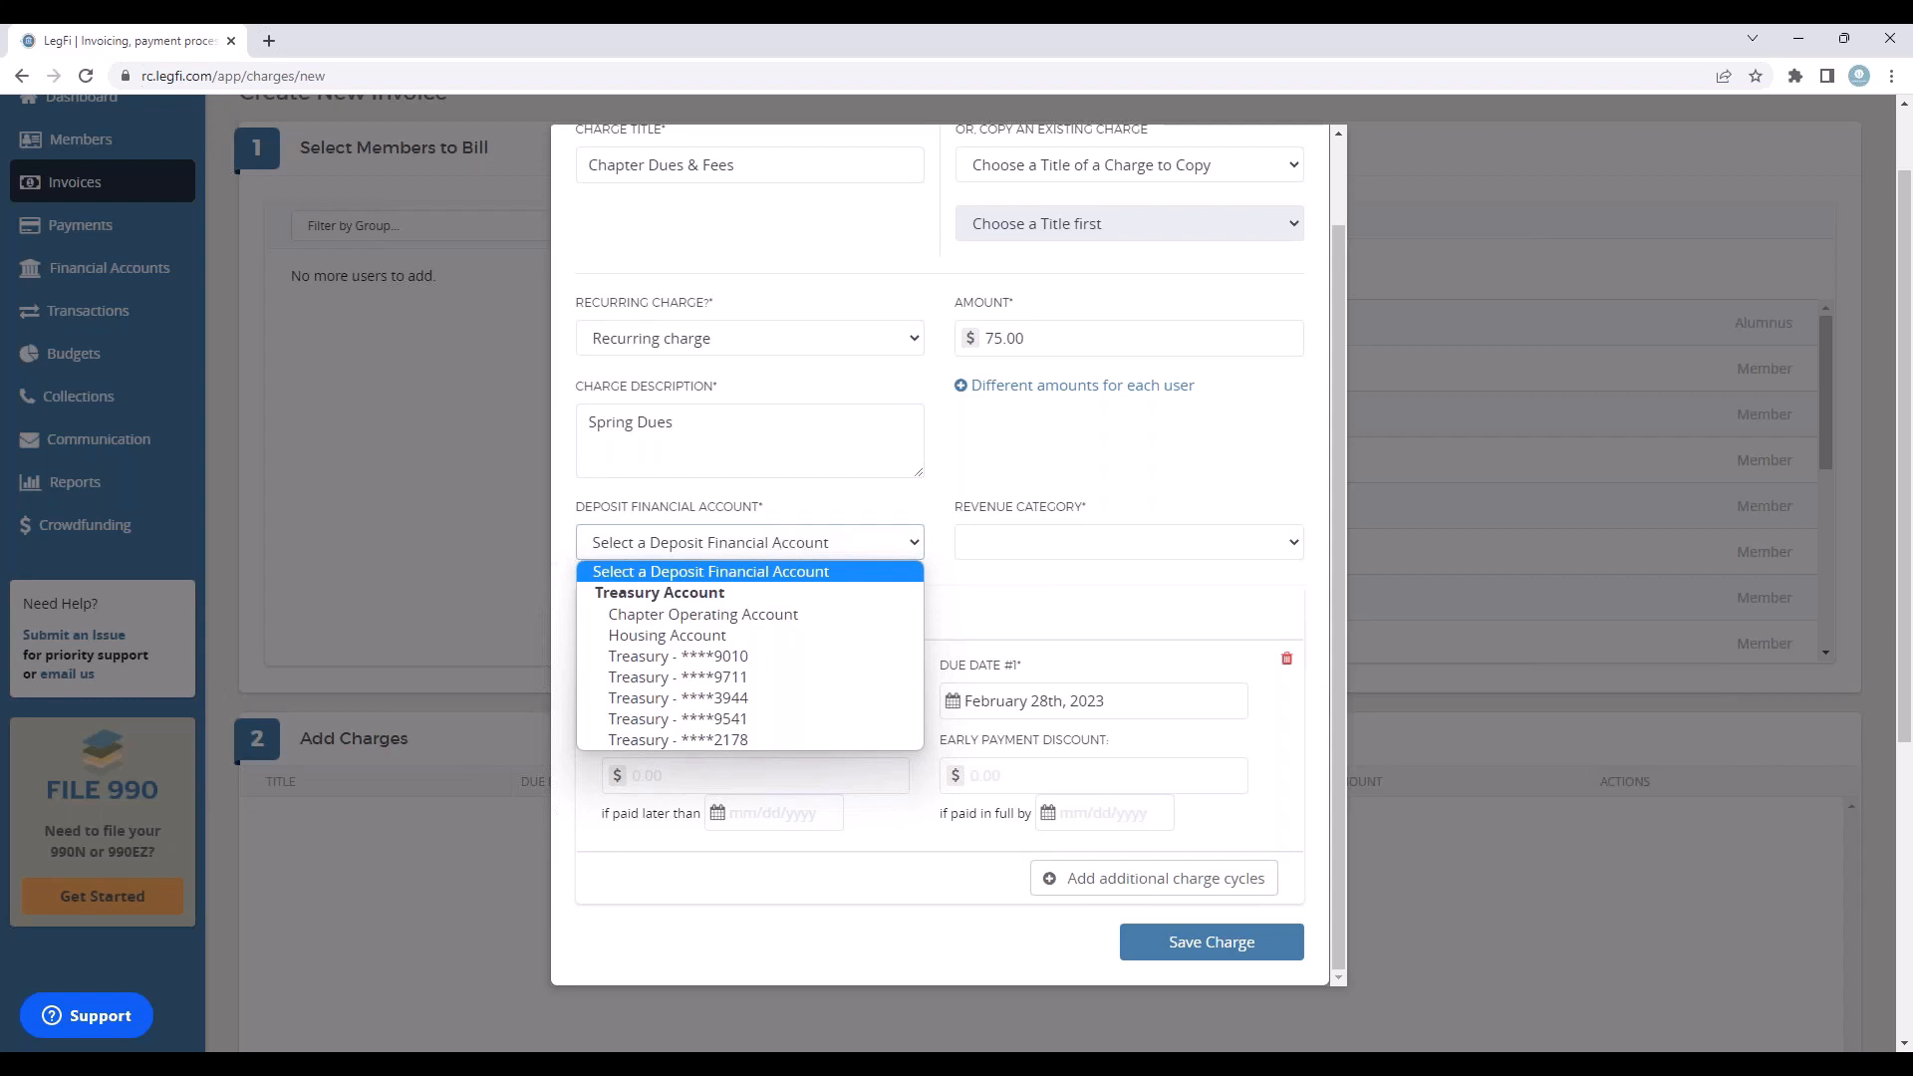
left_click(762, 615)
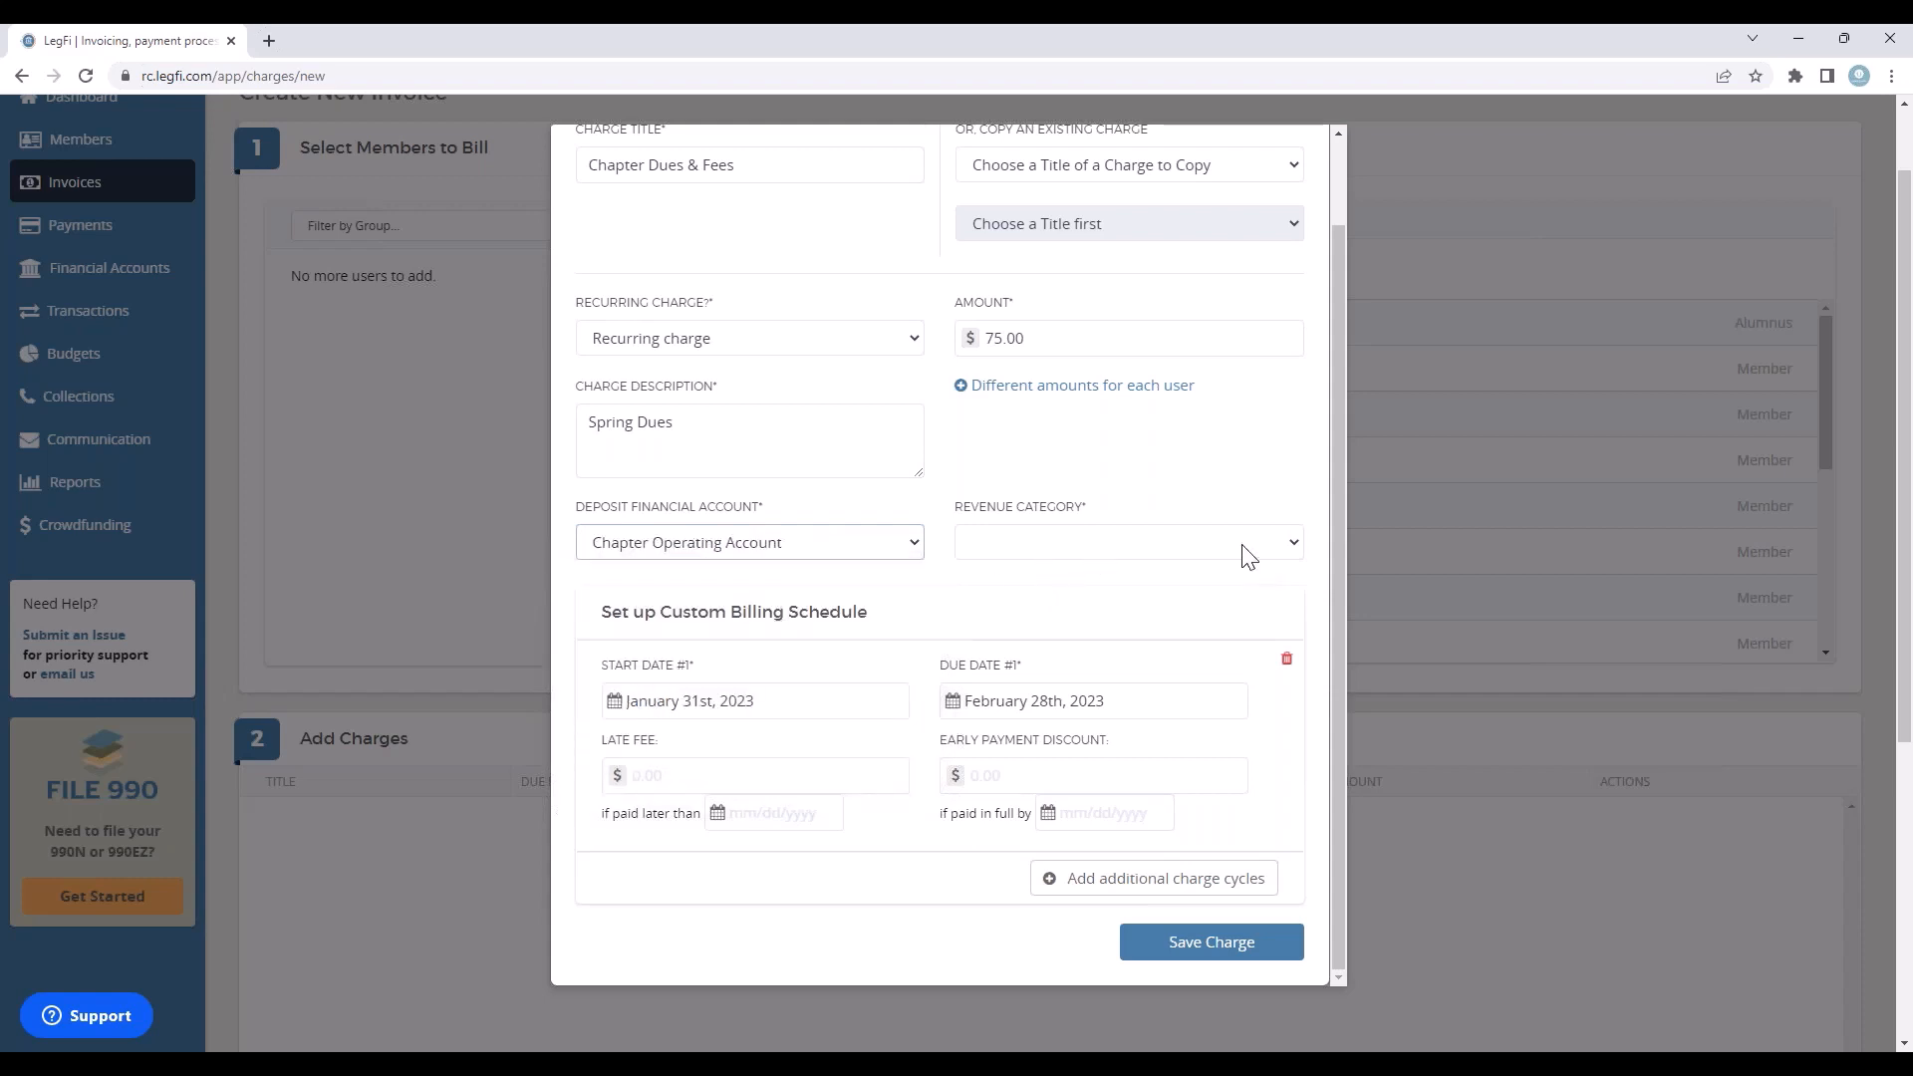
left_click(1269, 546)
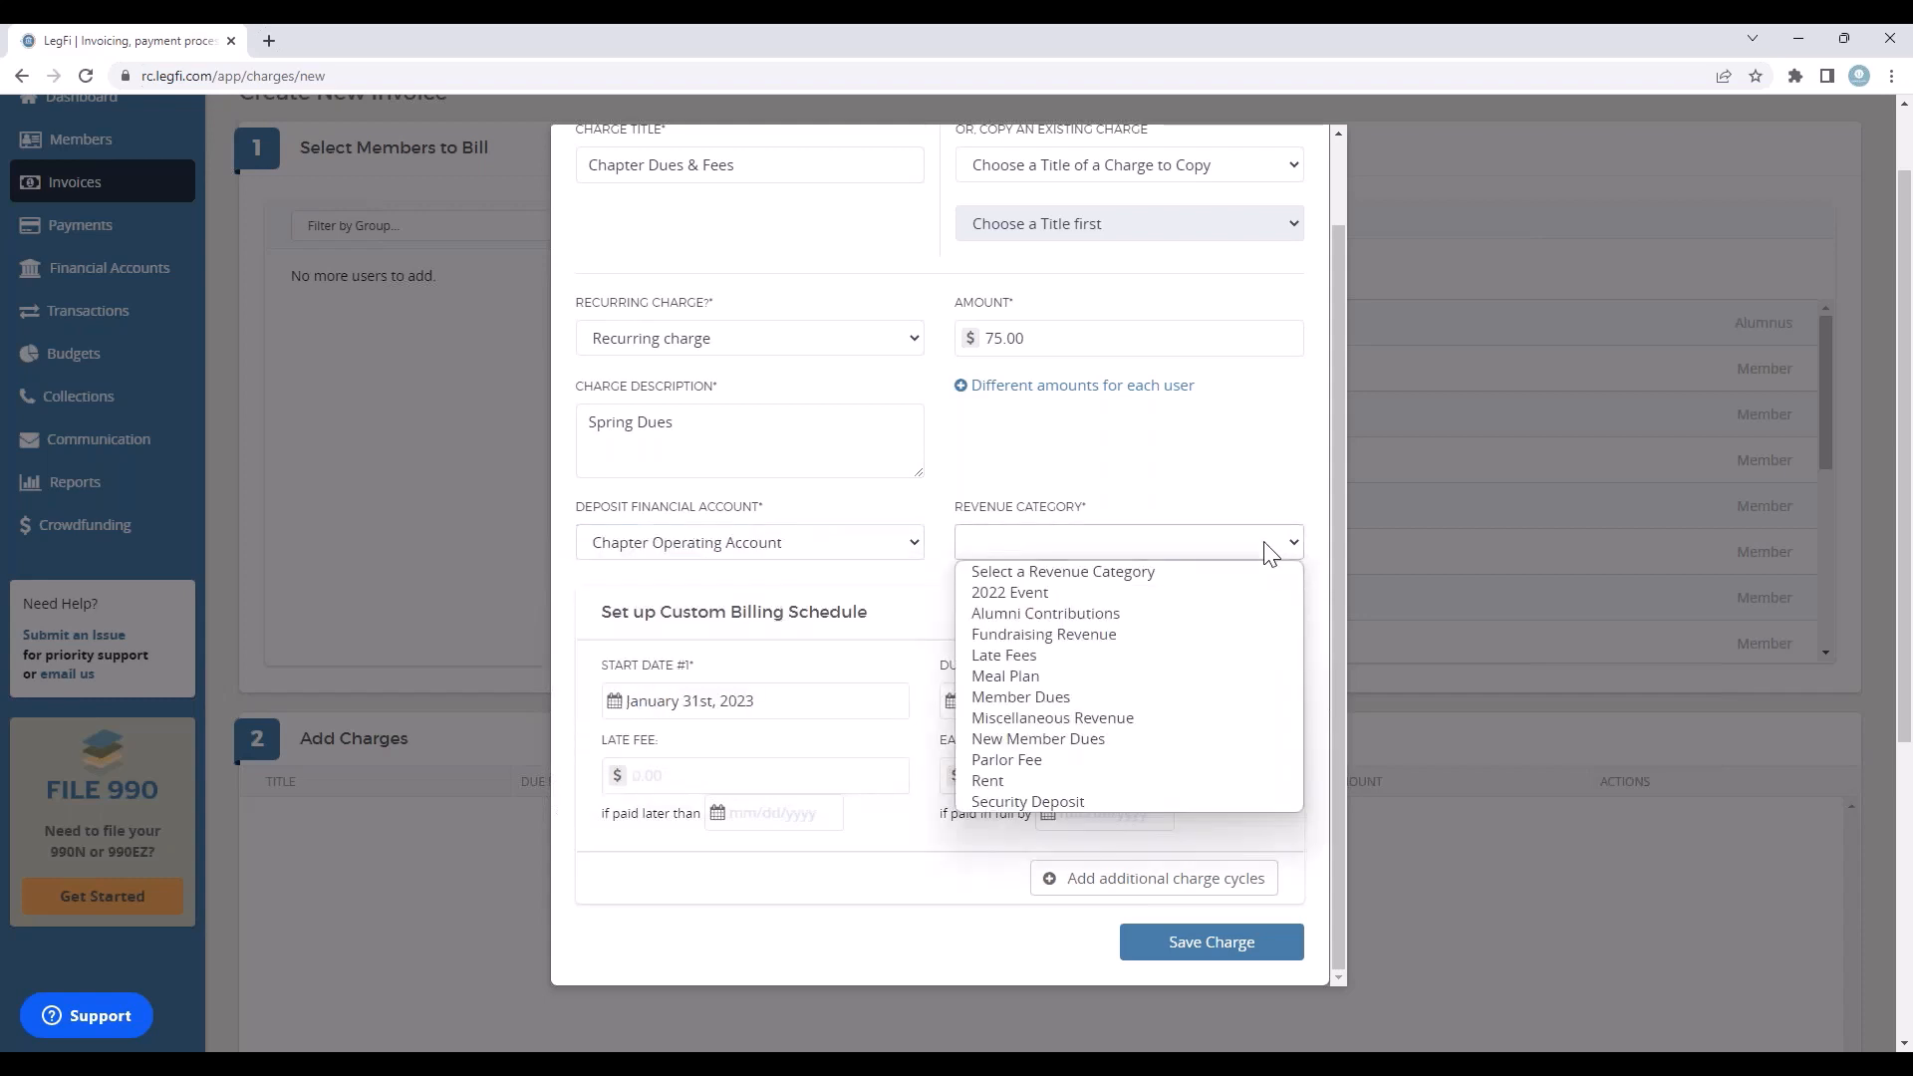
left_click(1056, 698)
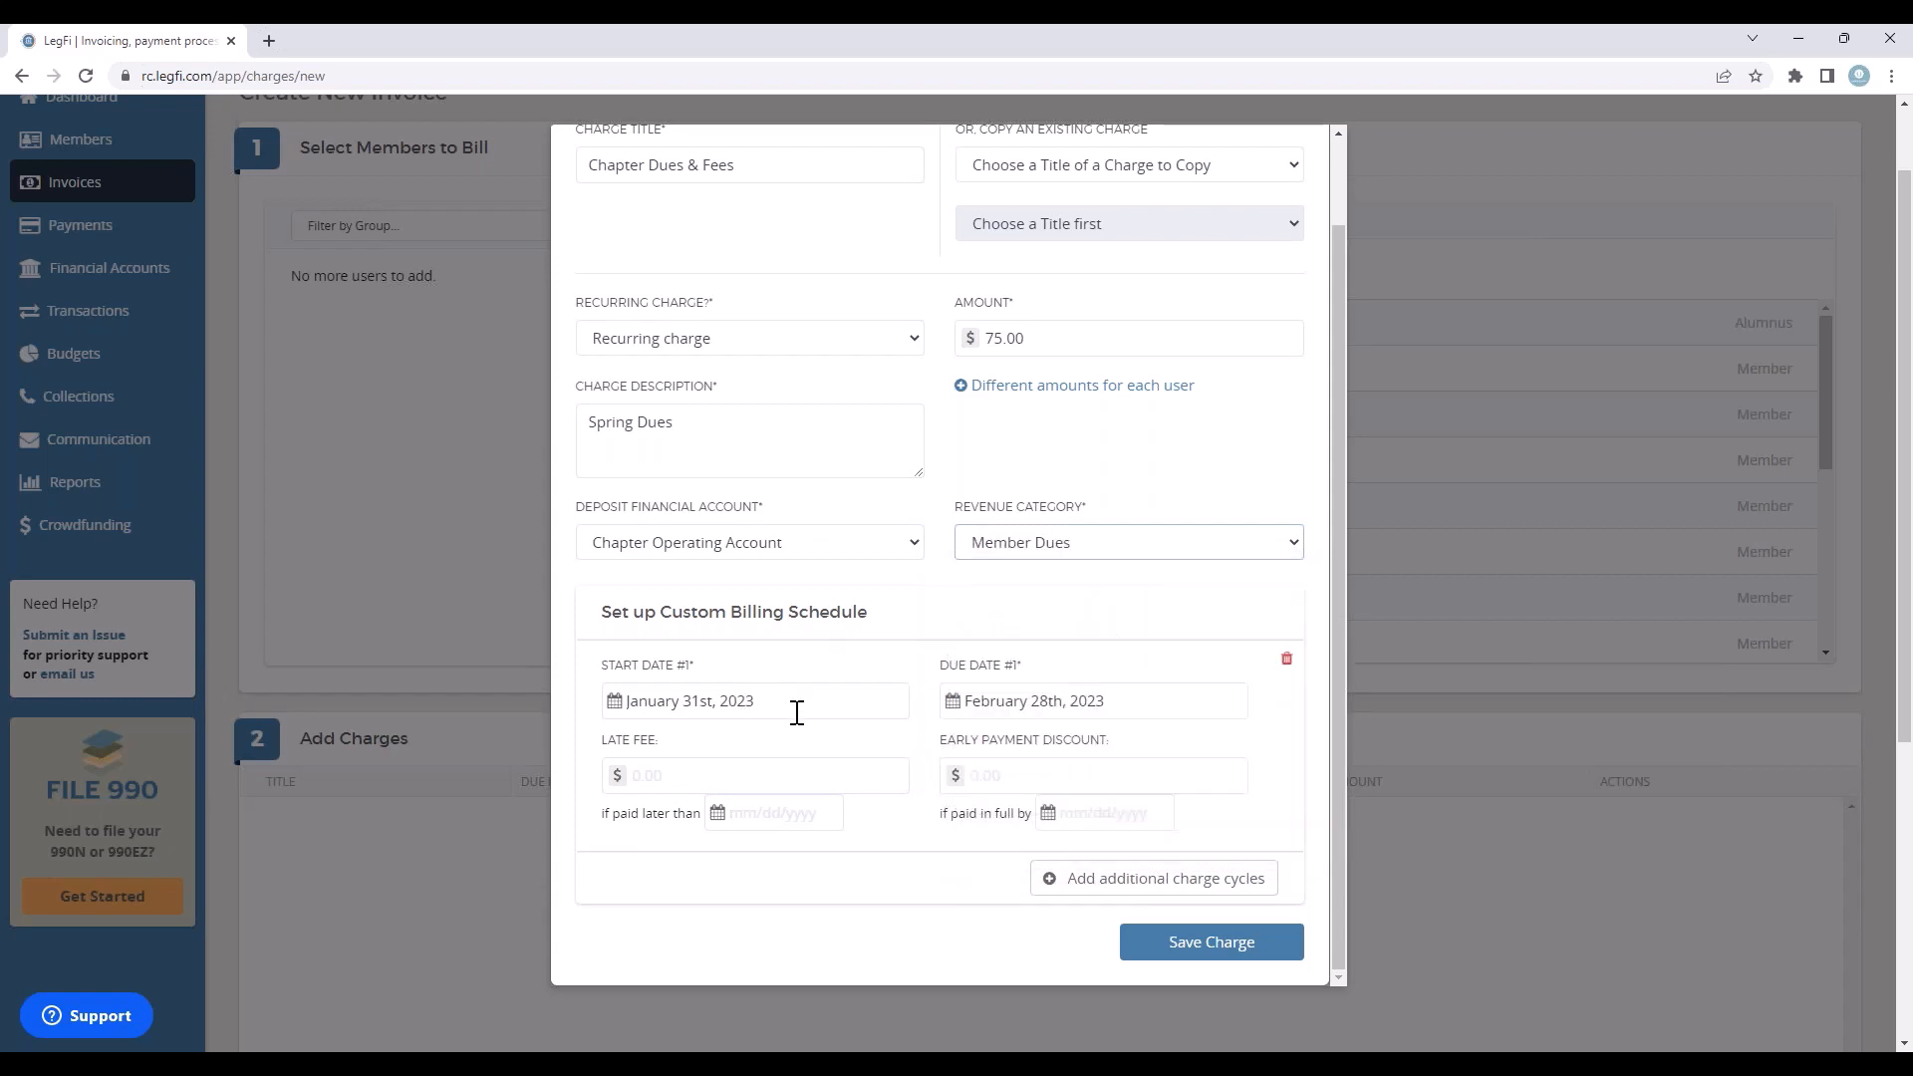
Step: Add a second charge cycle to the custom billing schedule and set its start date to February 28th, 2023
scroll(889, 671, "down", 1)
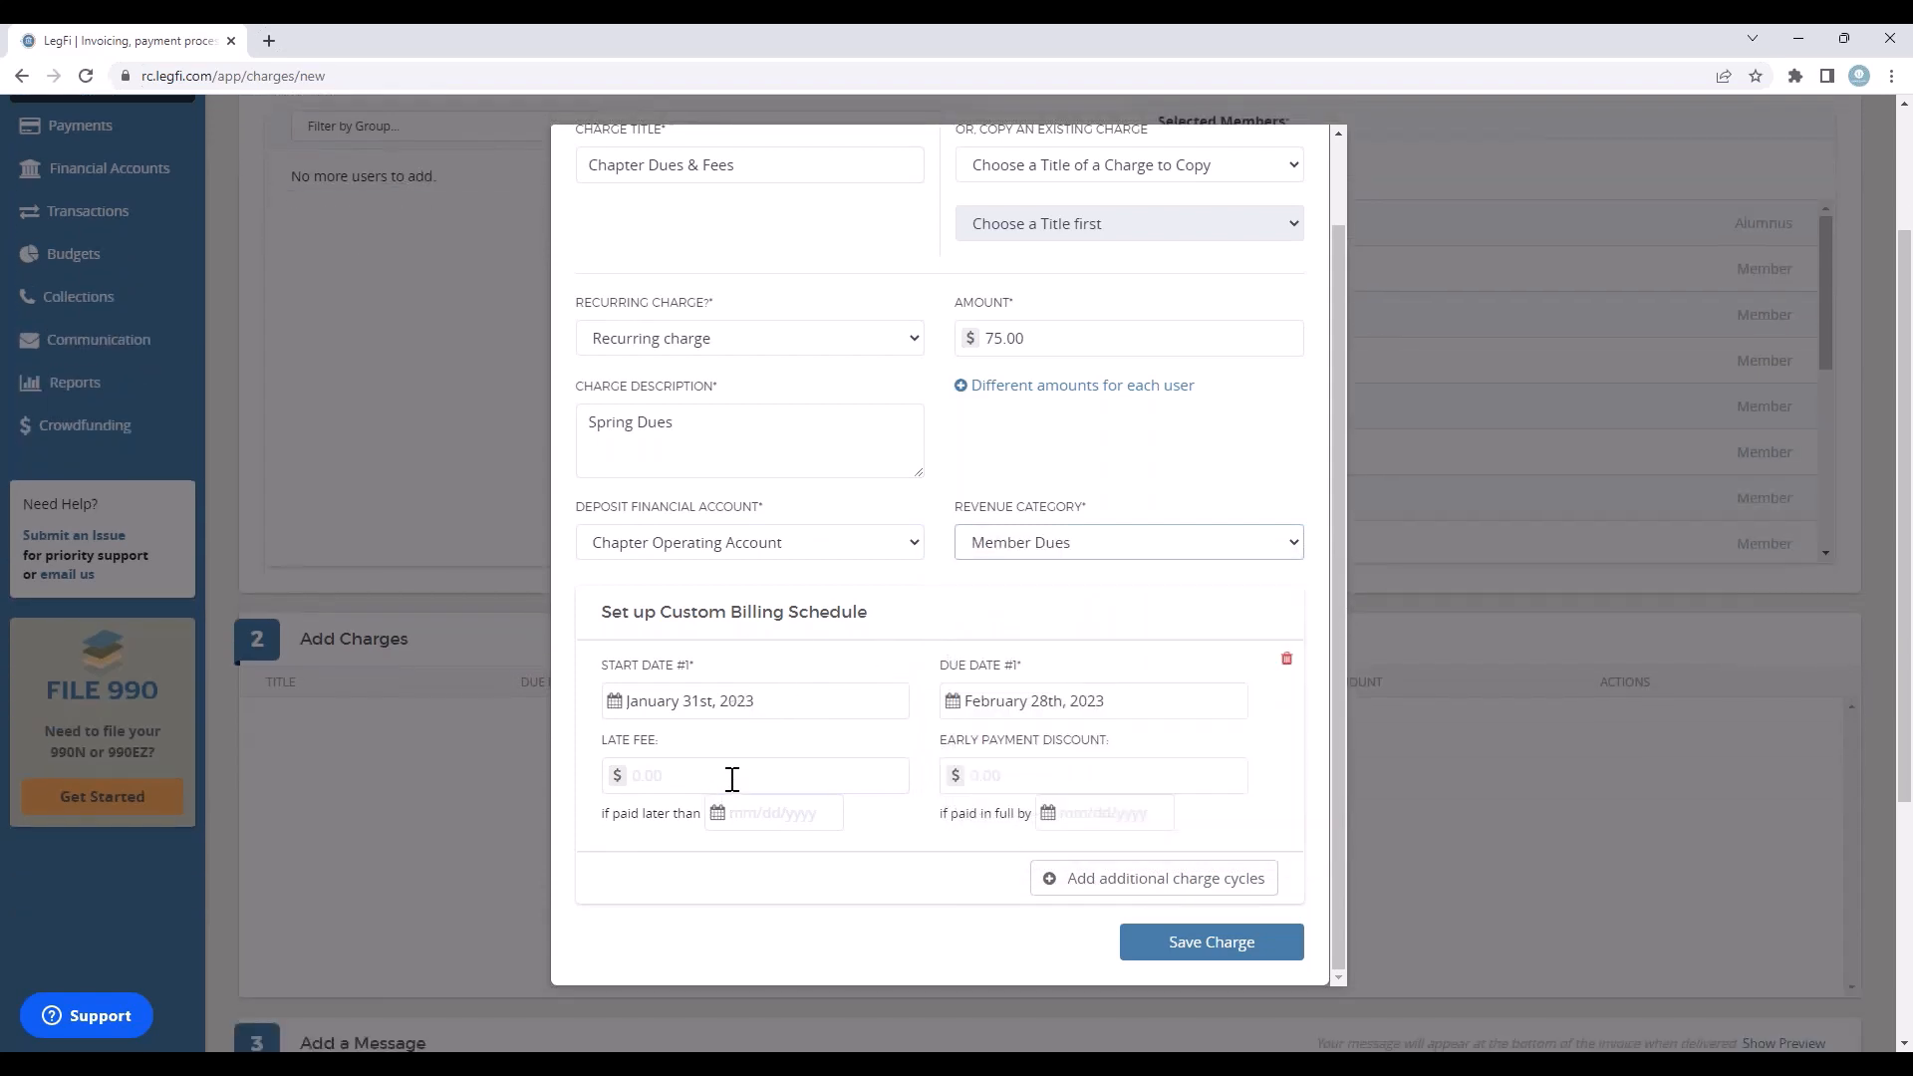
left_click(1154, 878)
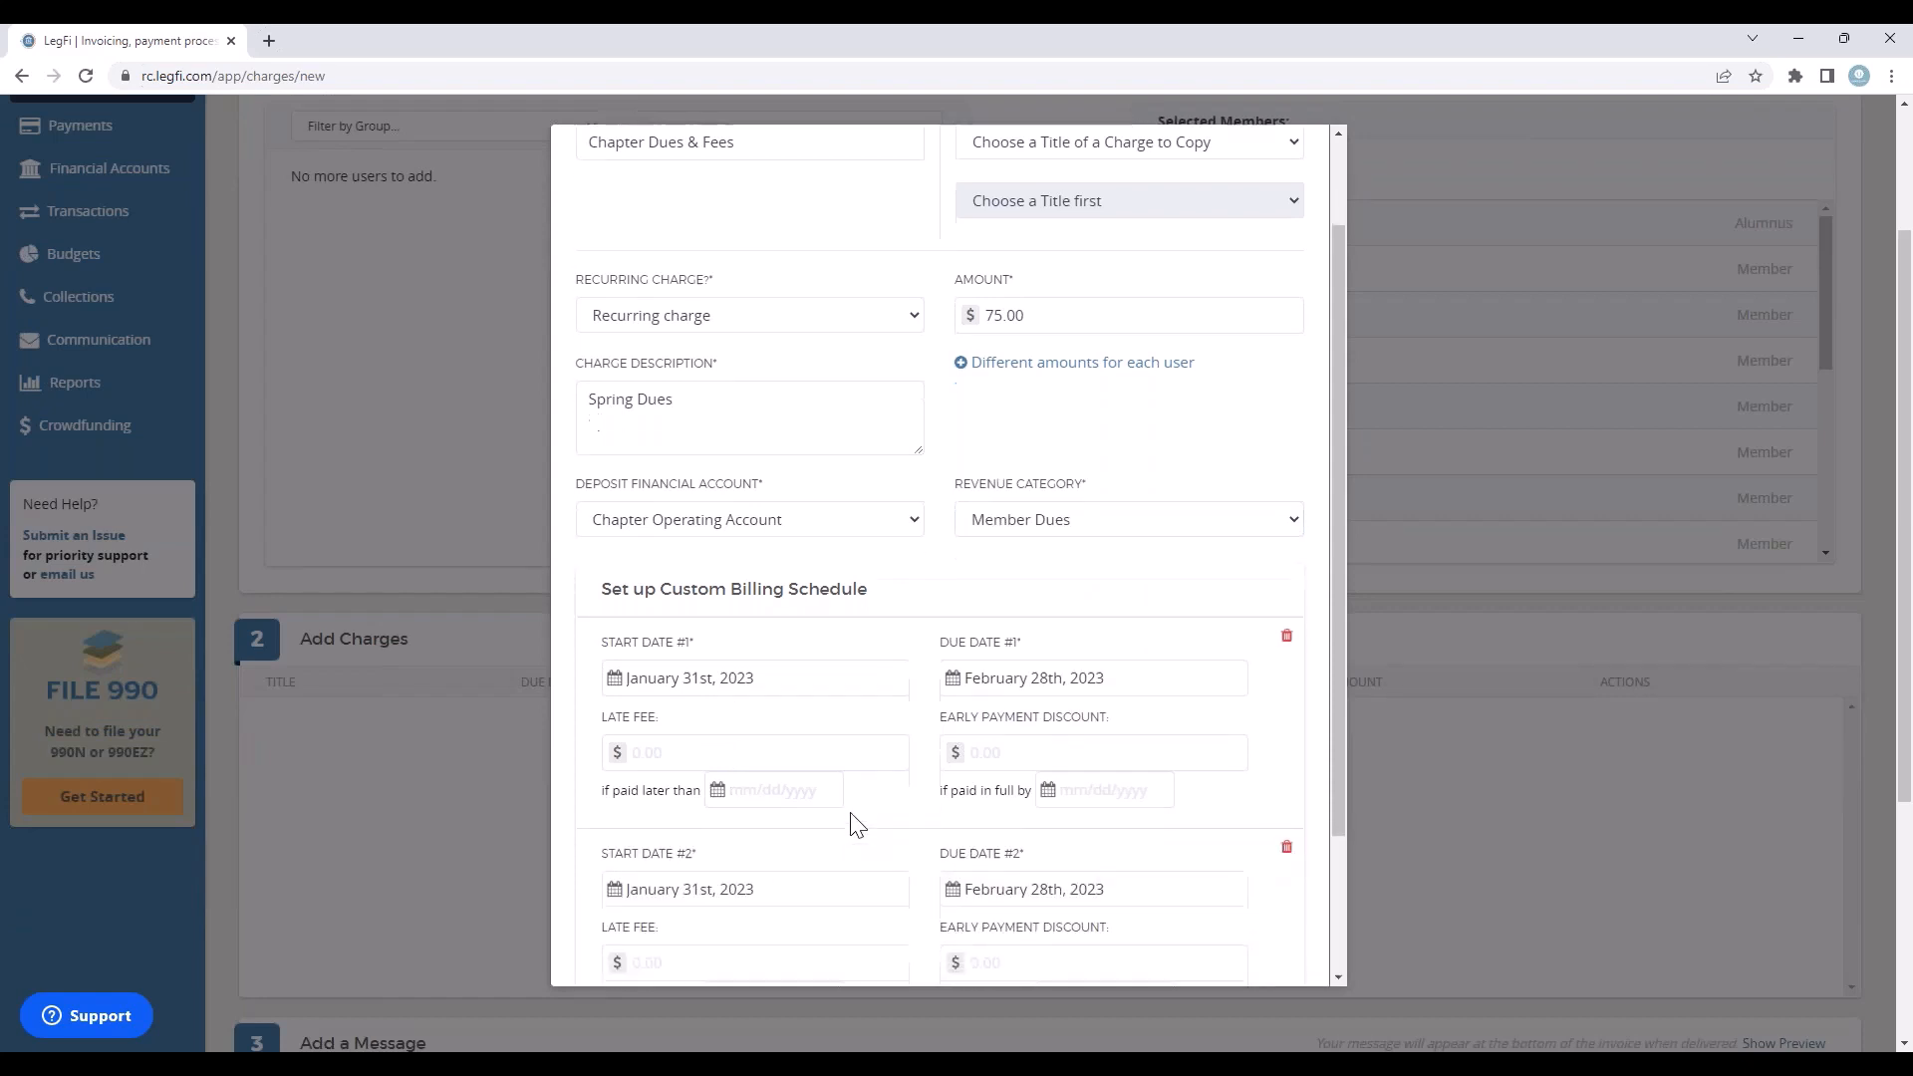
scroll(850, 820, "down", 2)
left_click(781, 714)
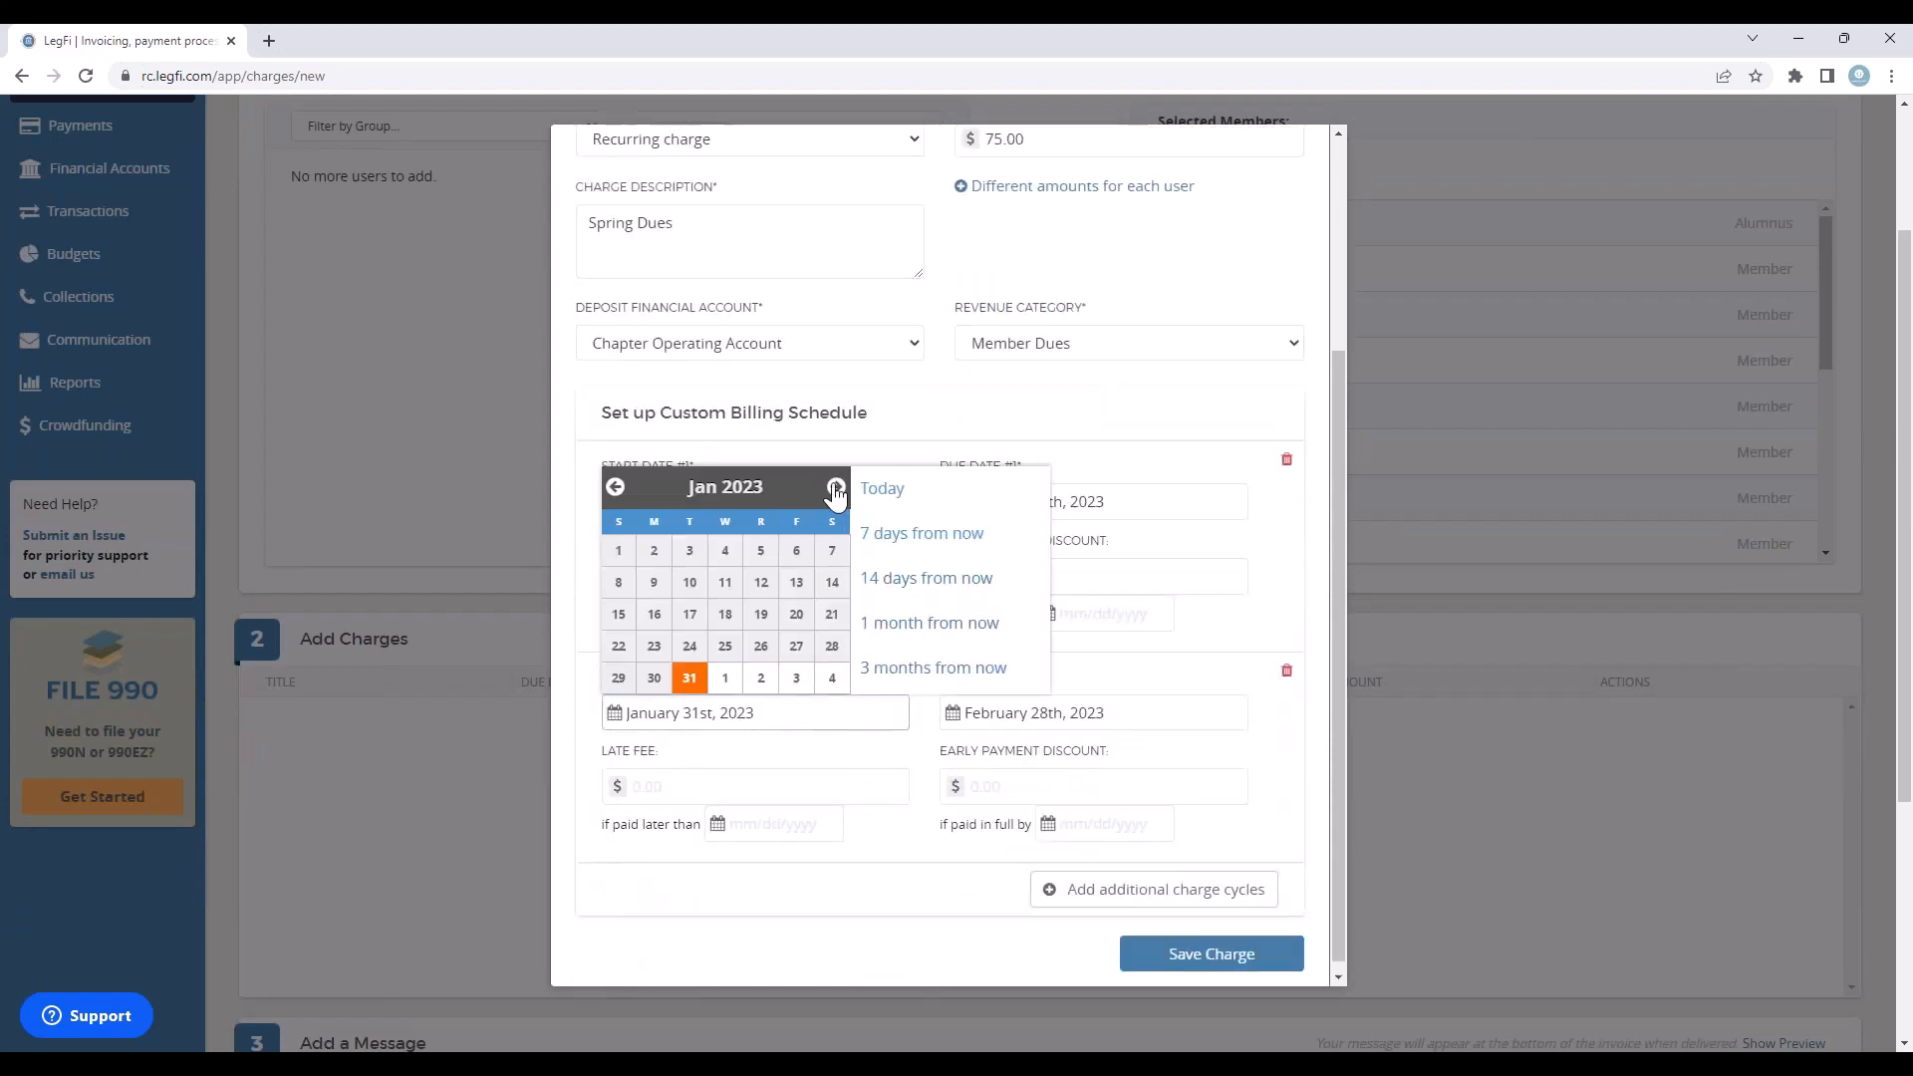
left_click(835, 488)
left_click(690, 678)
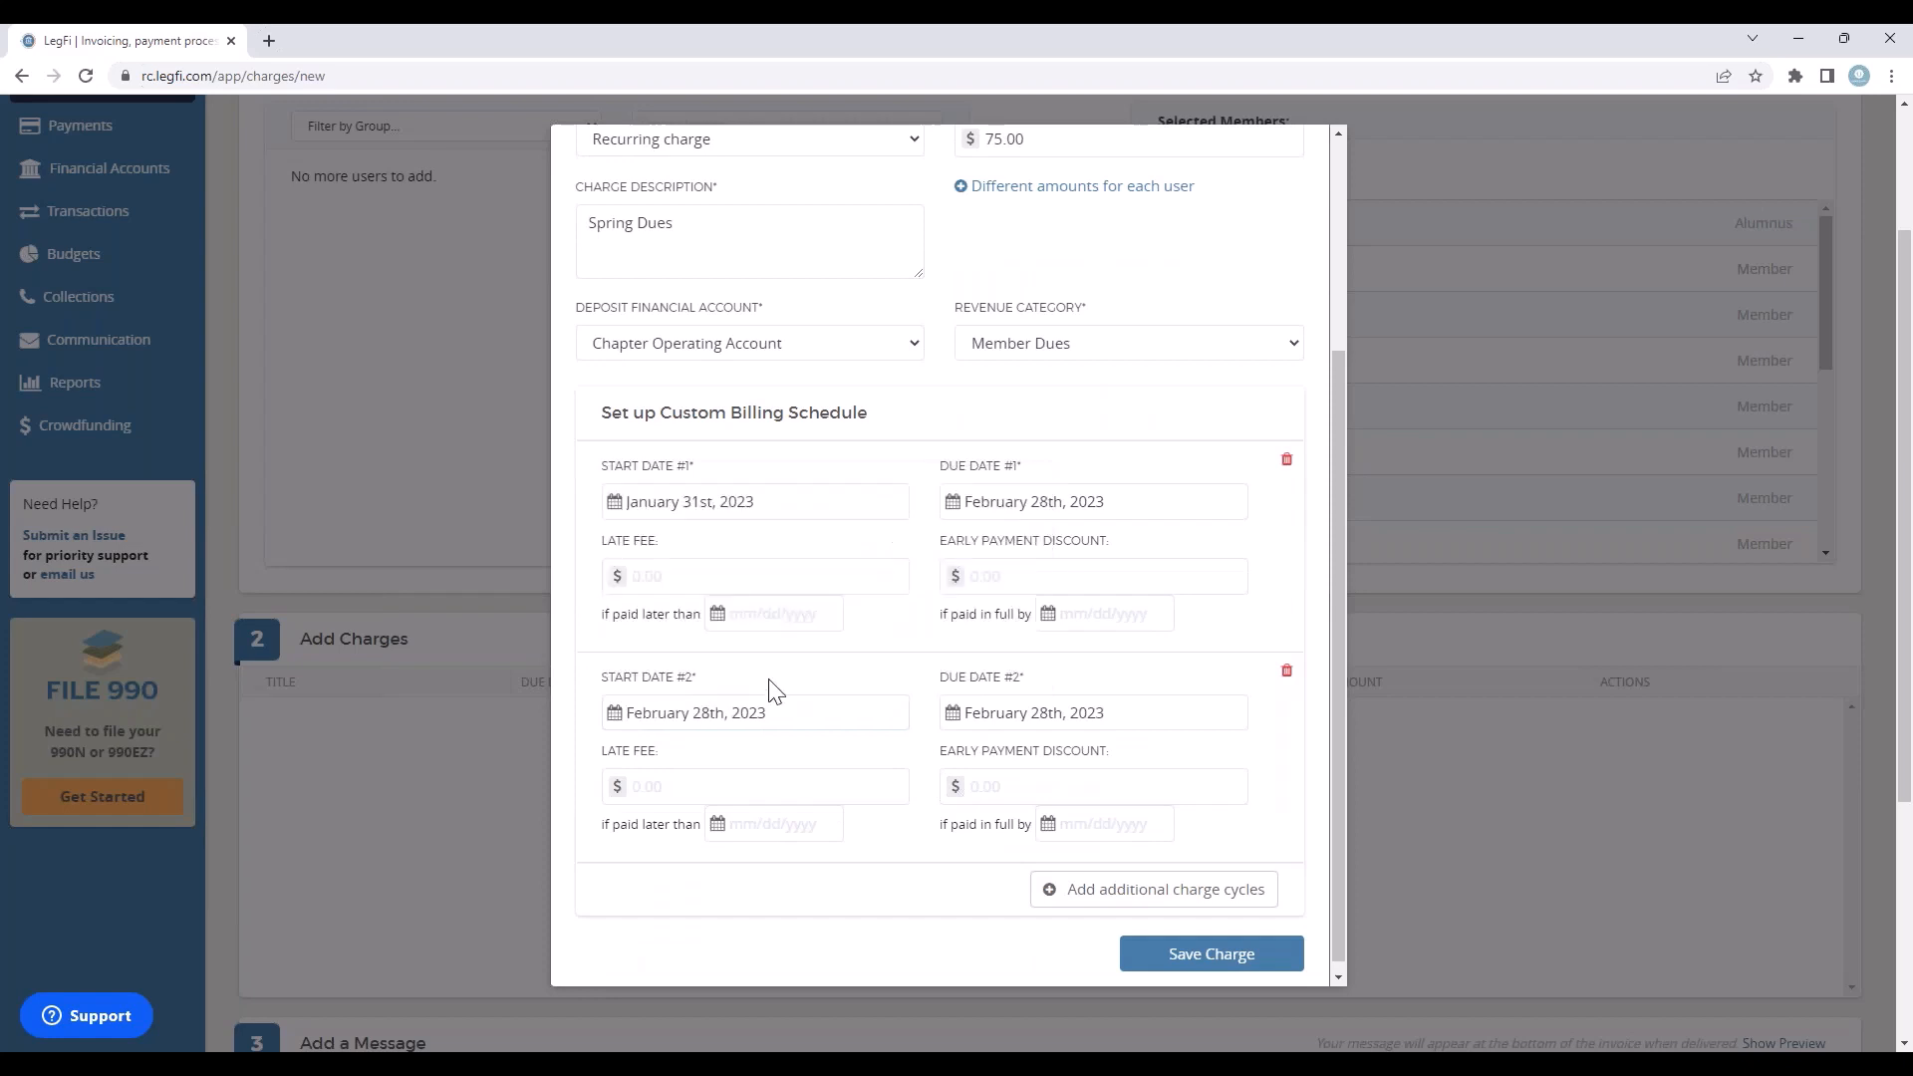
Step: Set the second charge cycle's due date to March 28th, 2023 and save the charge
left_click(1063, 713)
left_click(1033, 486)
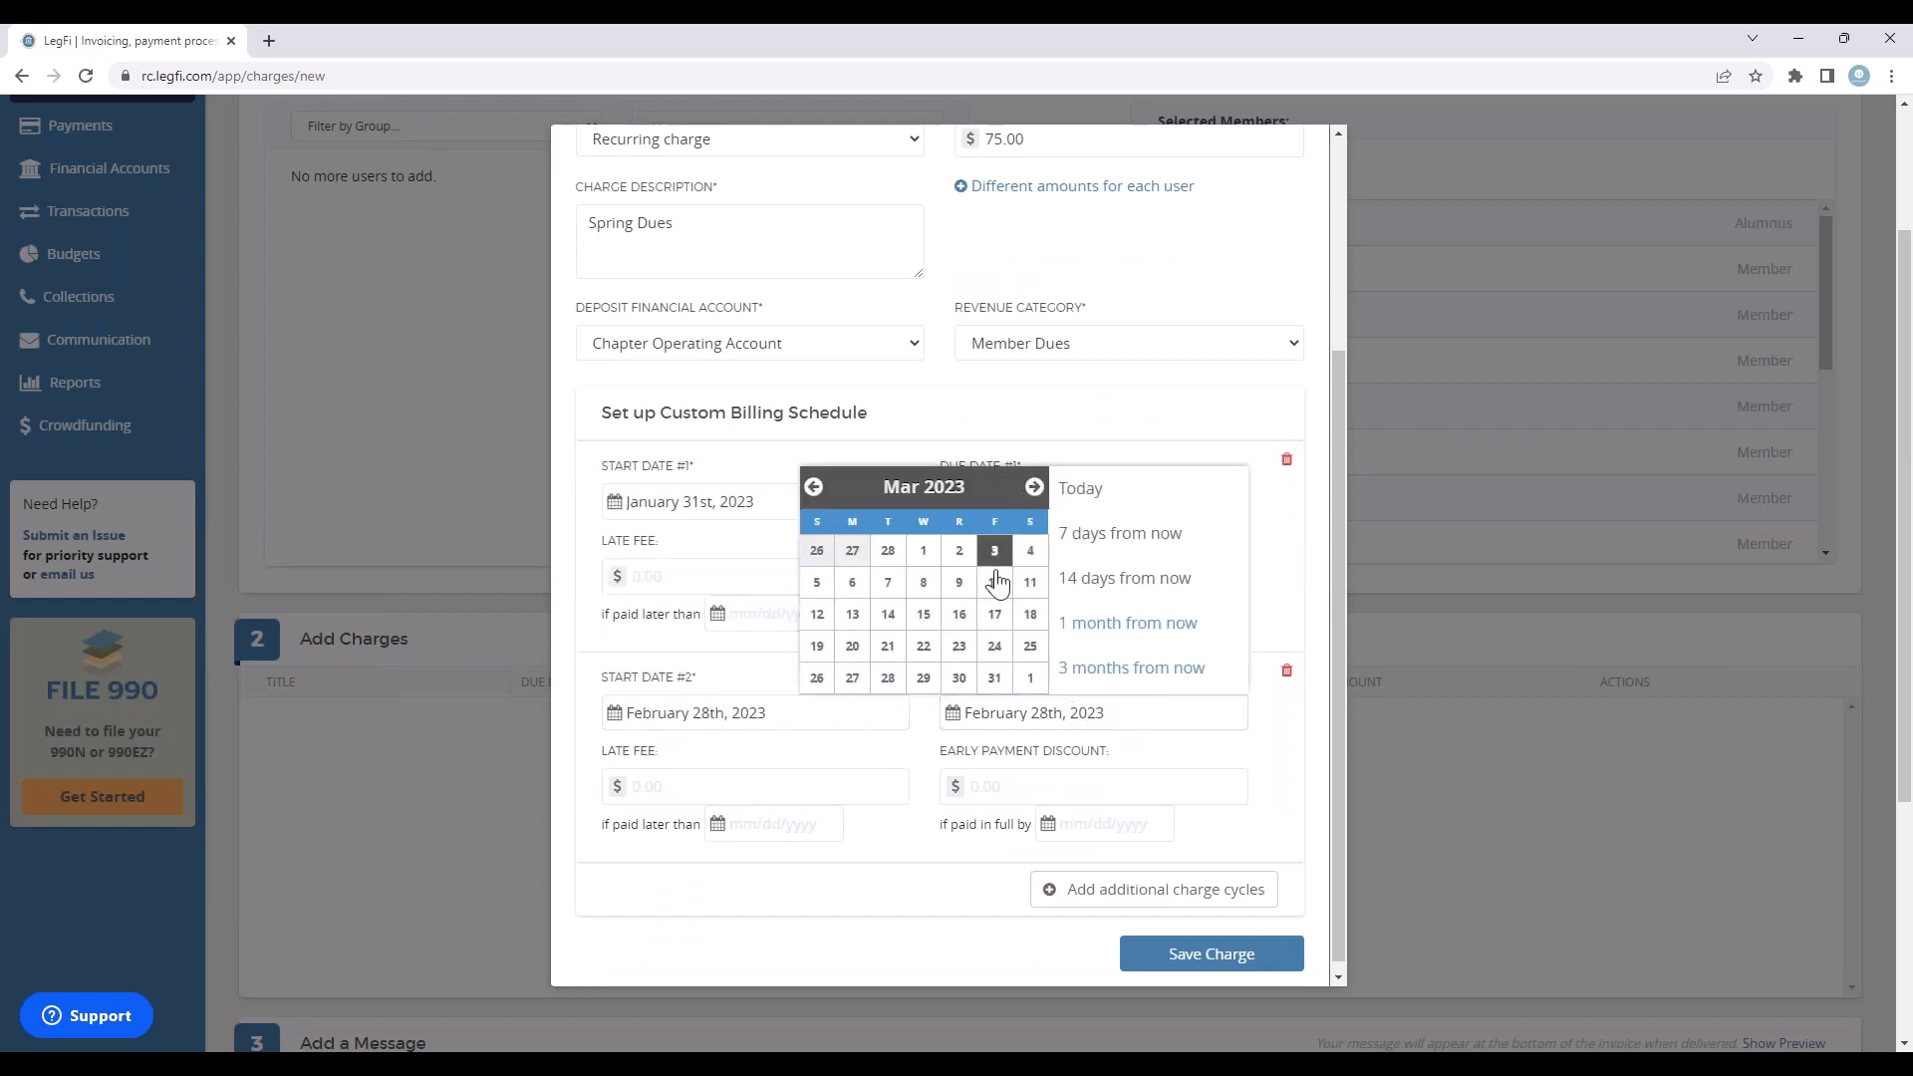
left_click(888, 678)
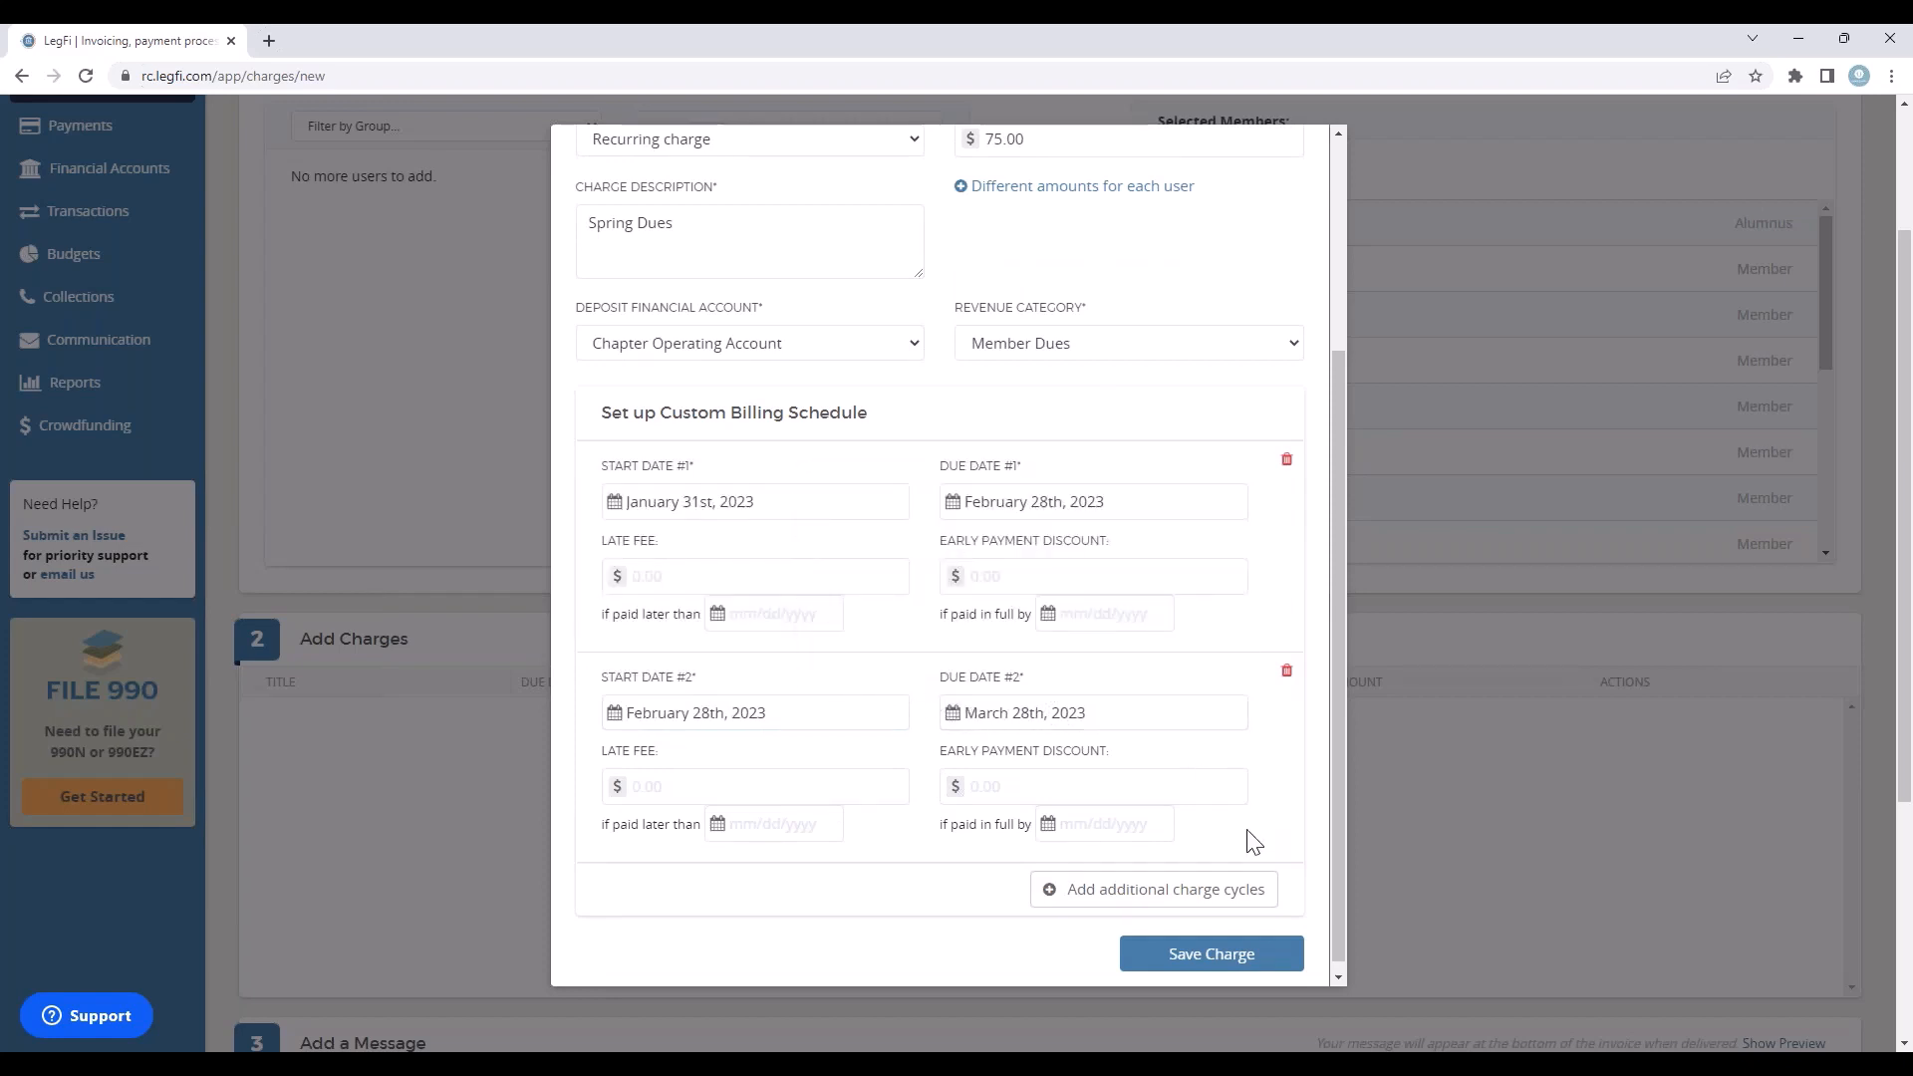
left_click(1227, 967)
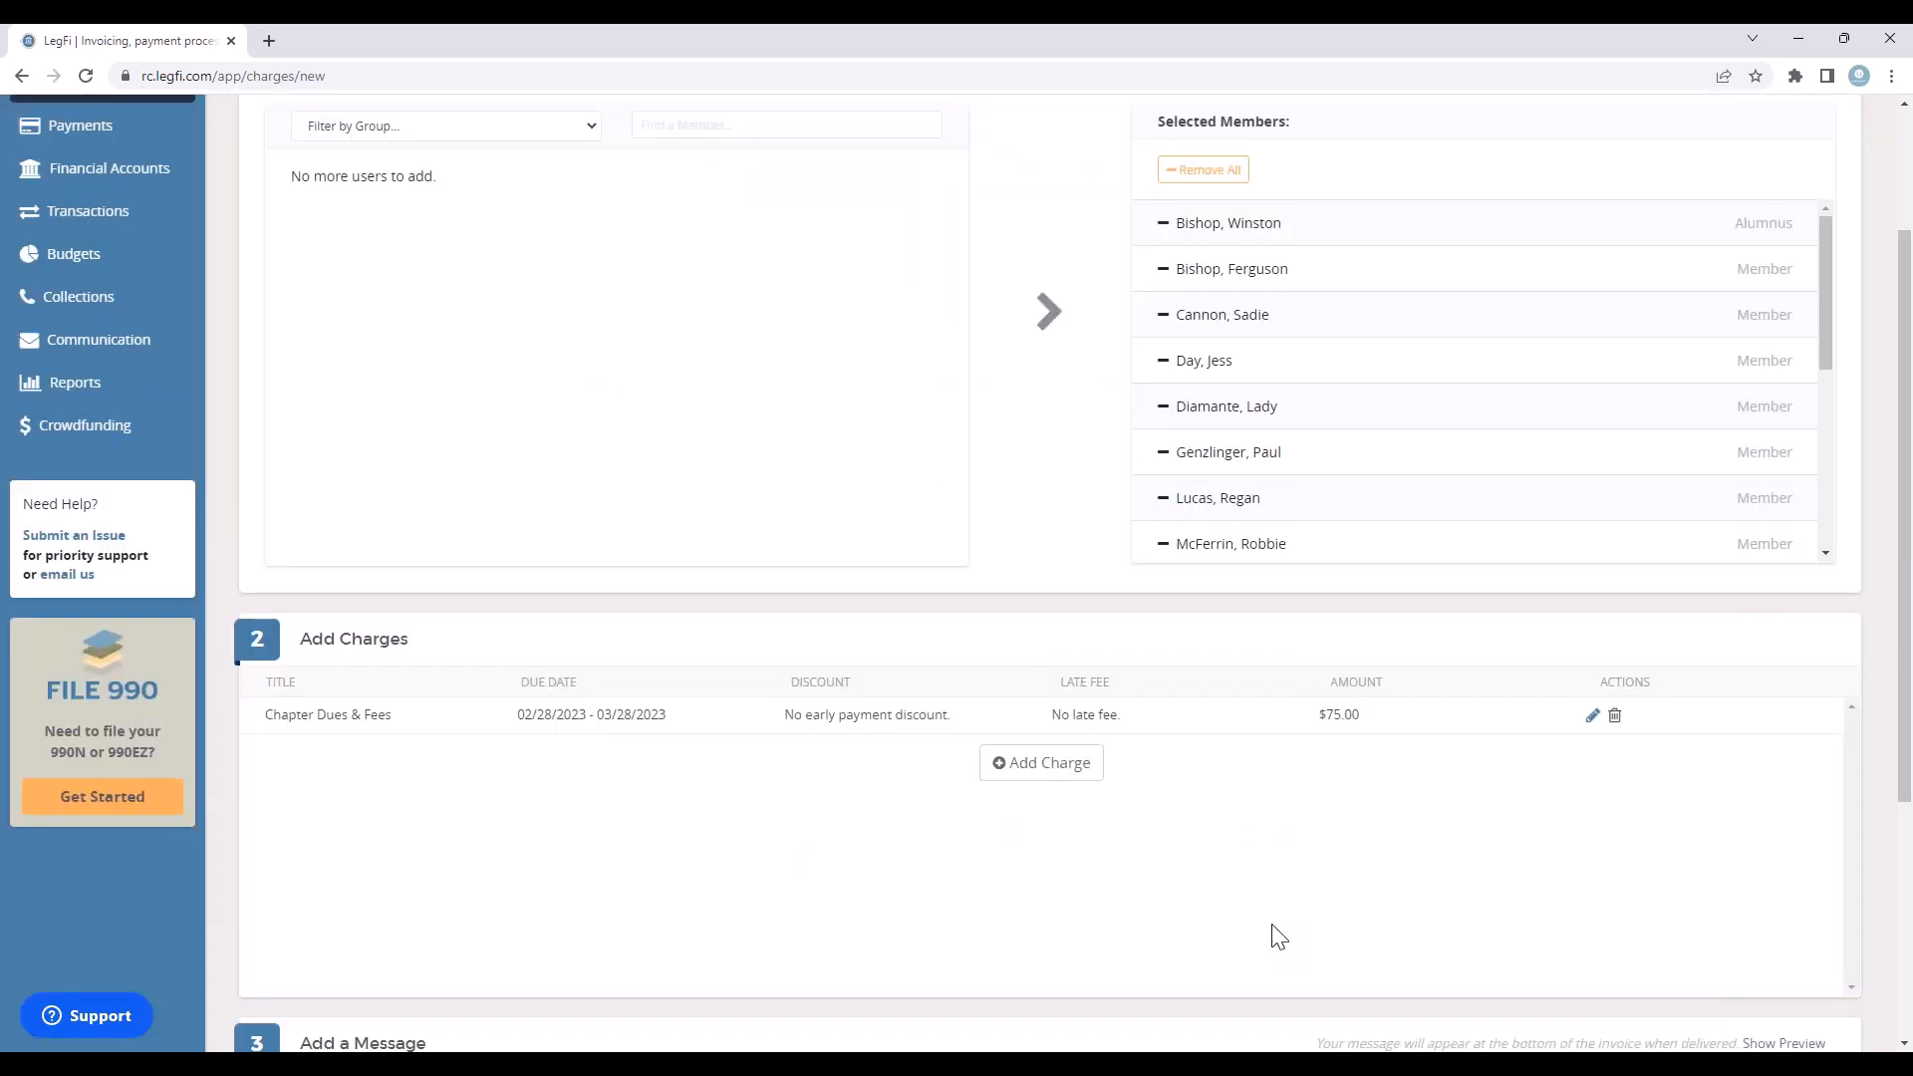
Step: Add the message "Have a great spring semester!" to the invoice
scroll(602, 777, "down", 3)
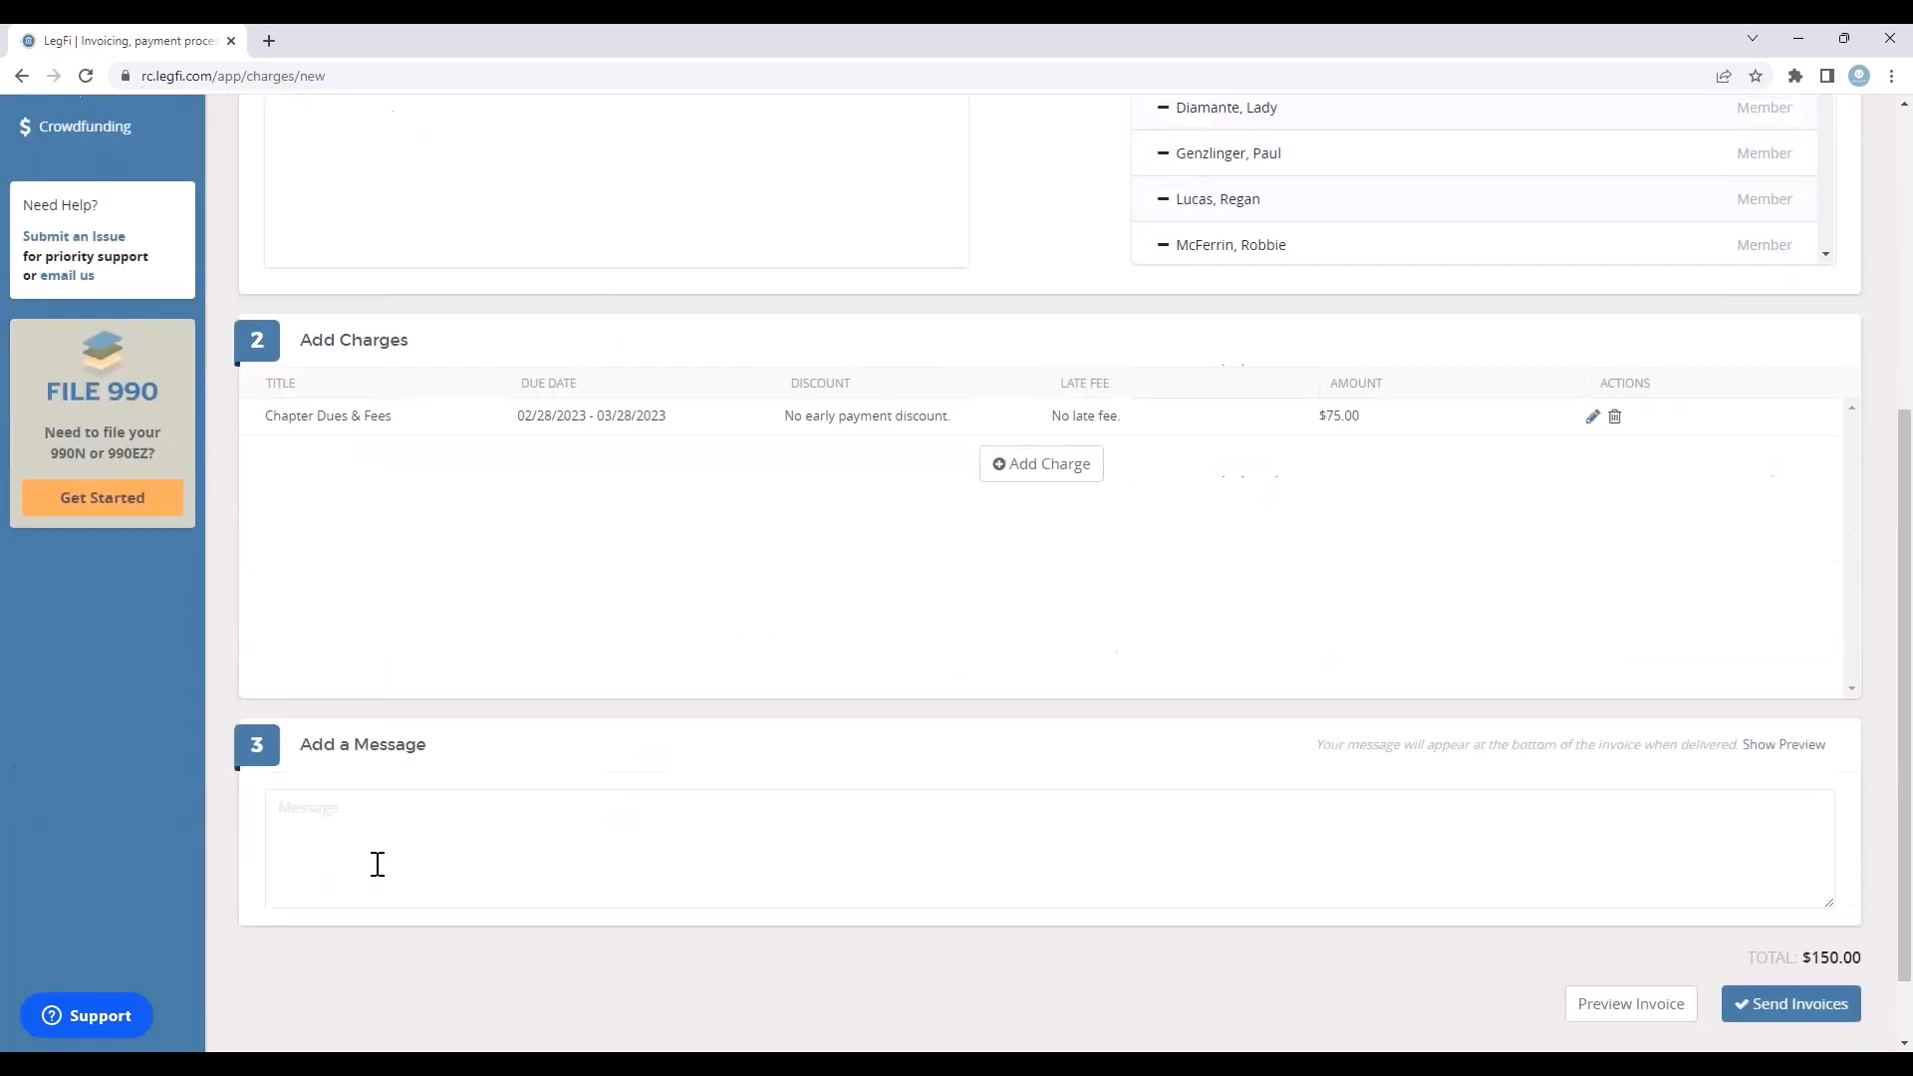
left_click(402, 830)
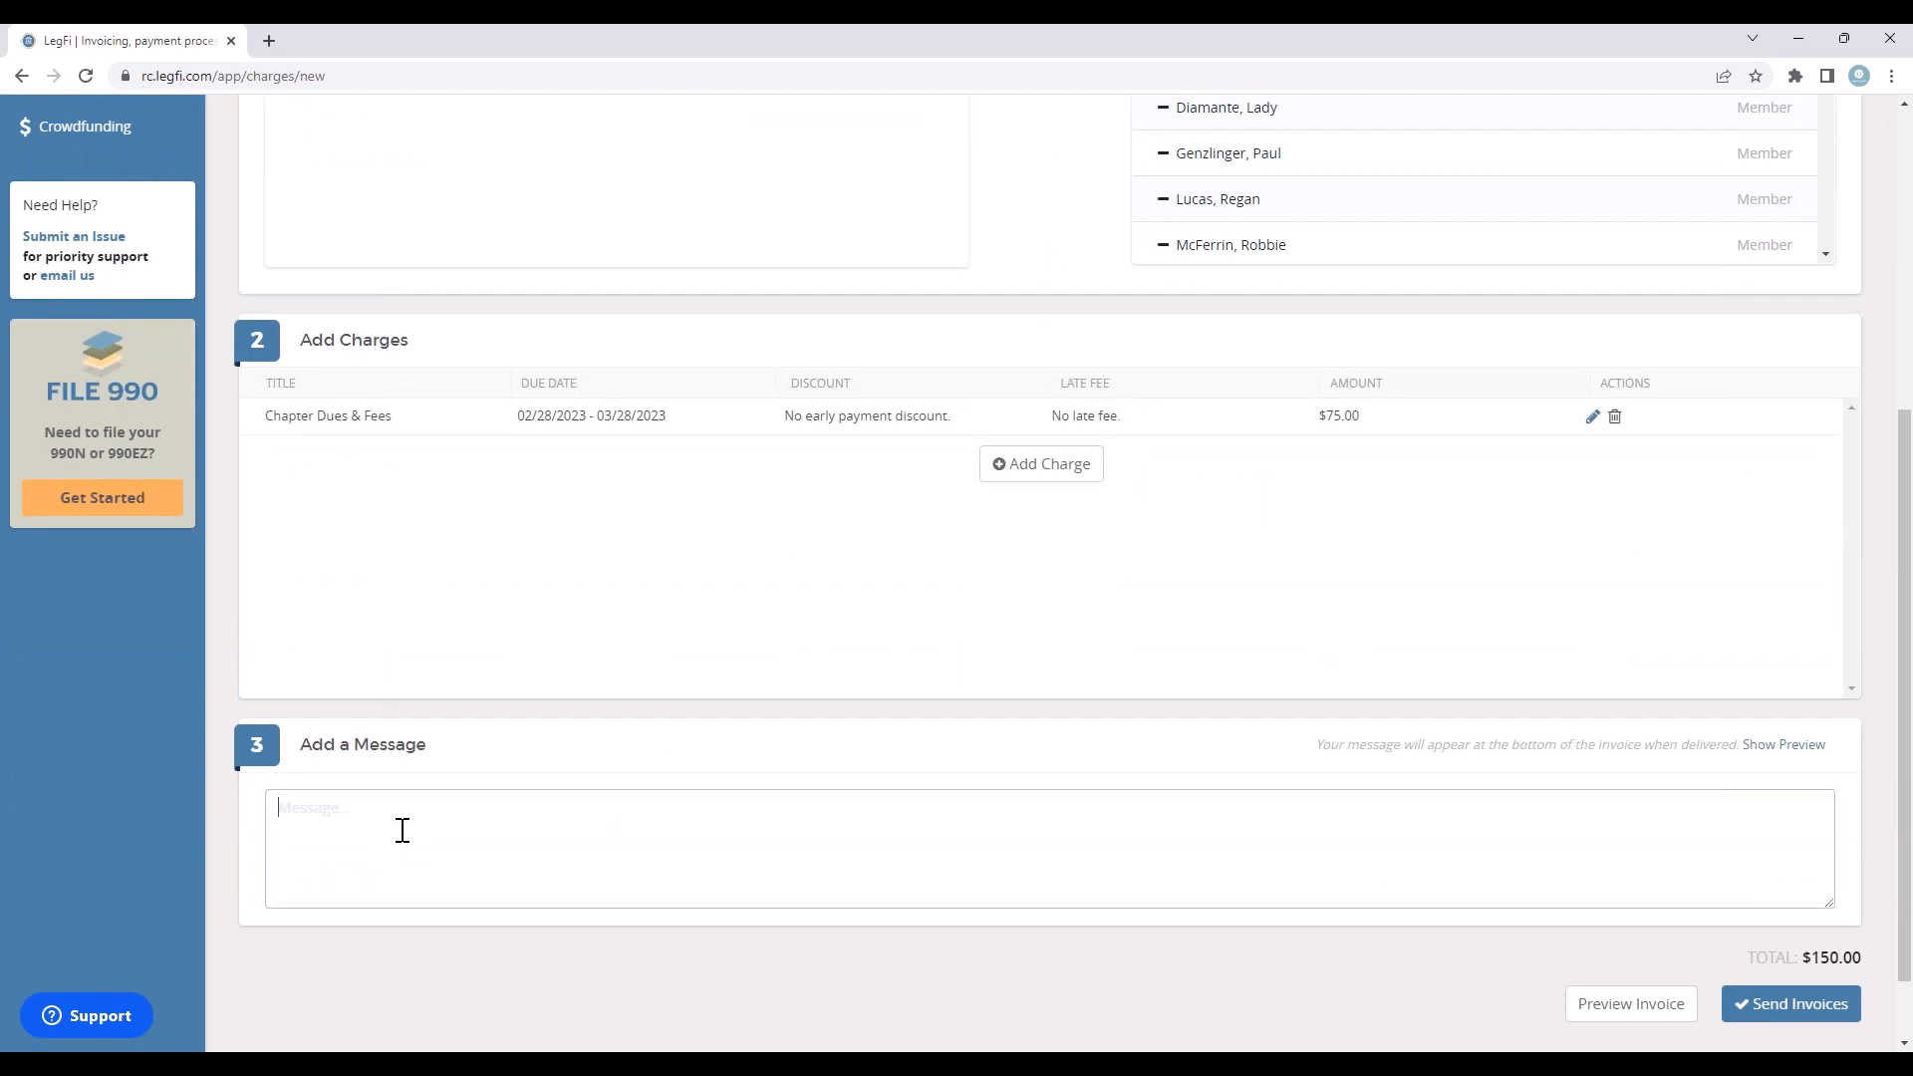
type("Have a great spring semester!")
Step: Review the full invoice preview, close it and send the invoices to the selected members
left_click(1628, 1007)
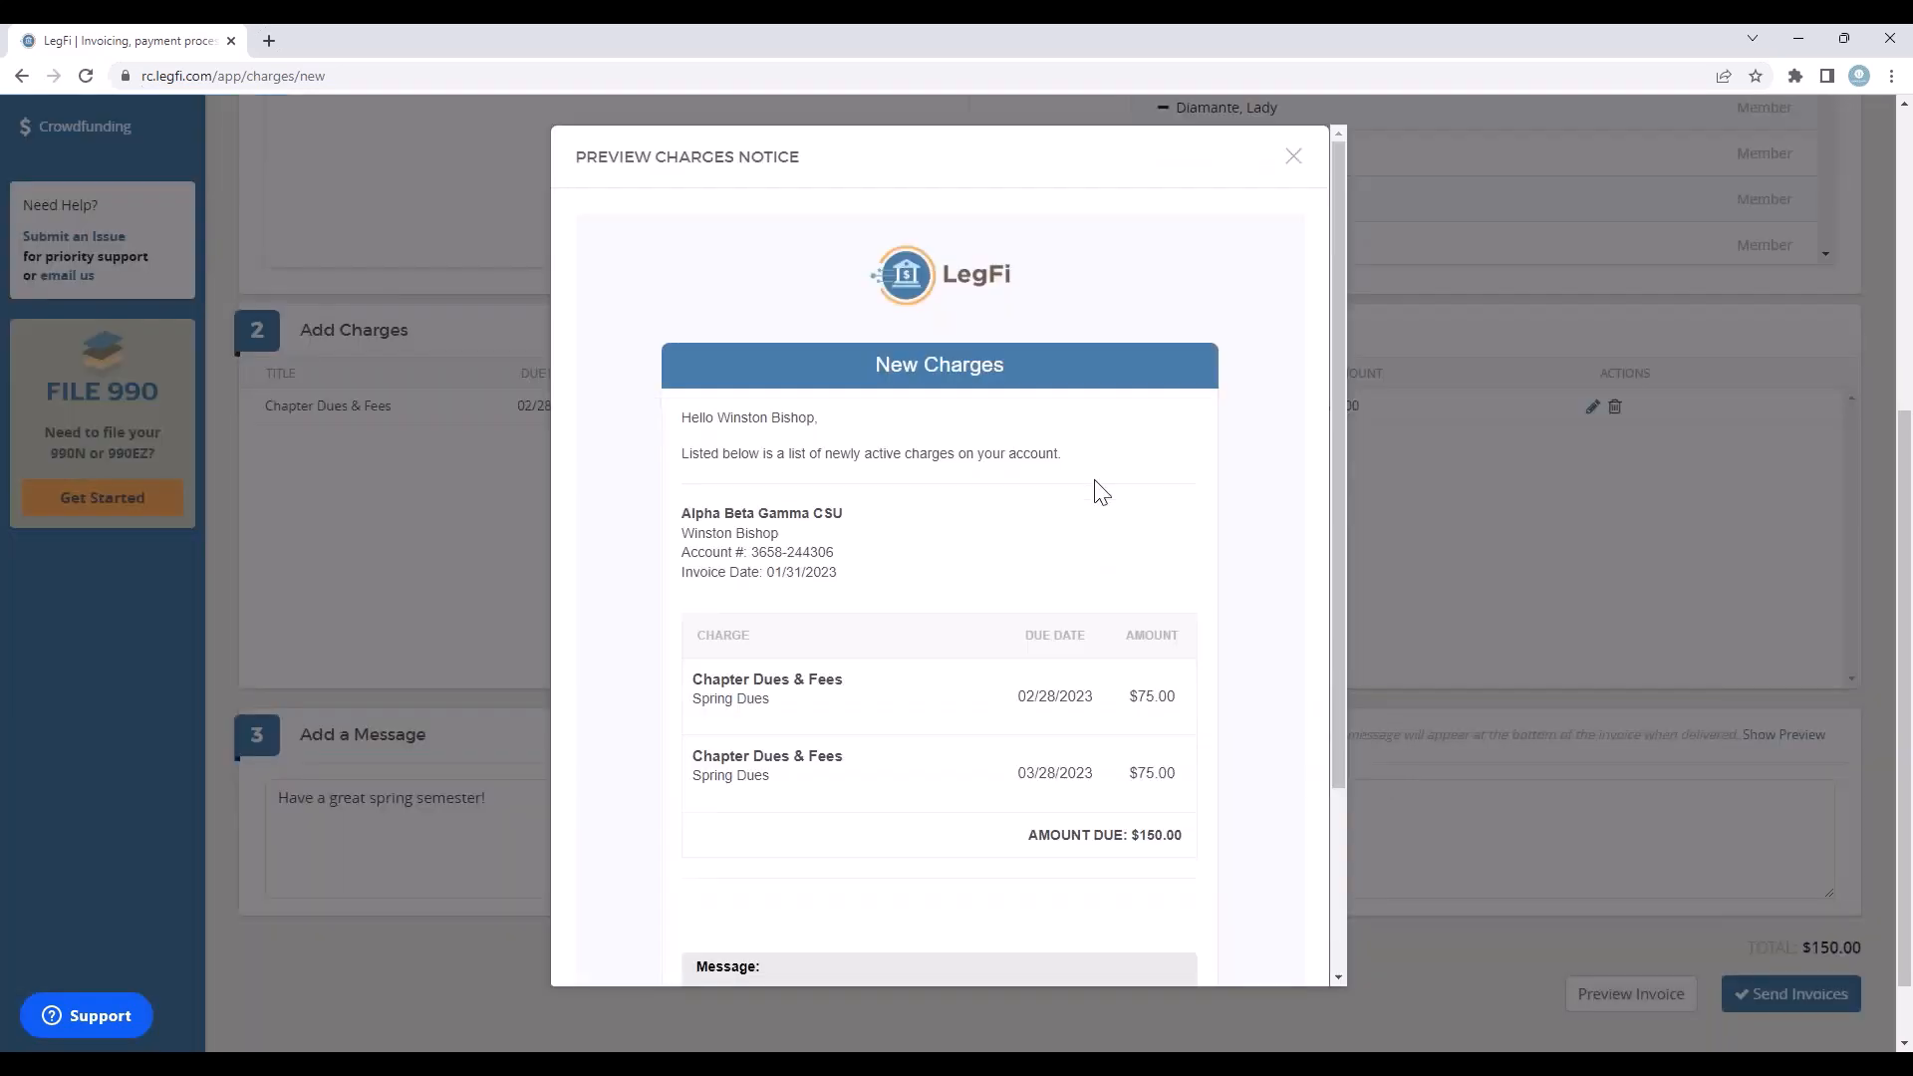
scroll(1228, 516, "down", 3)
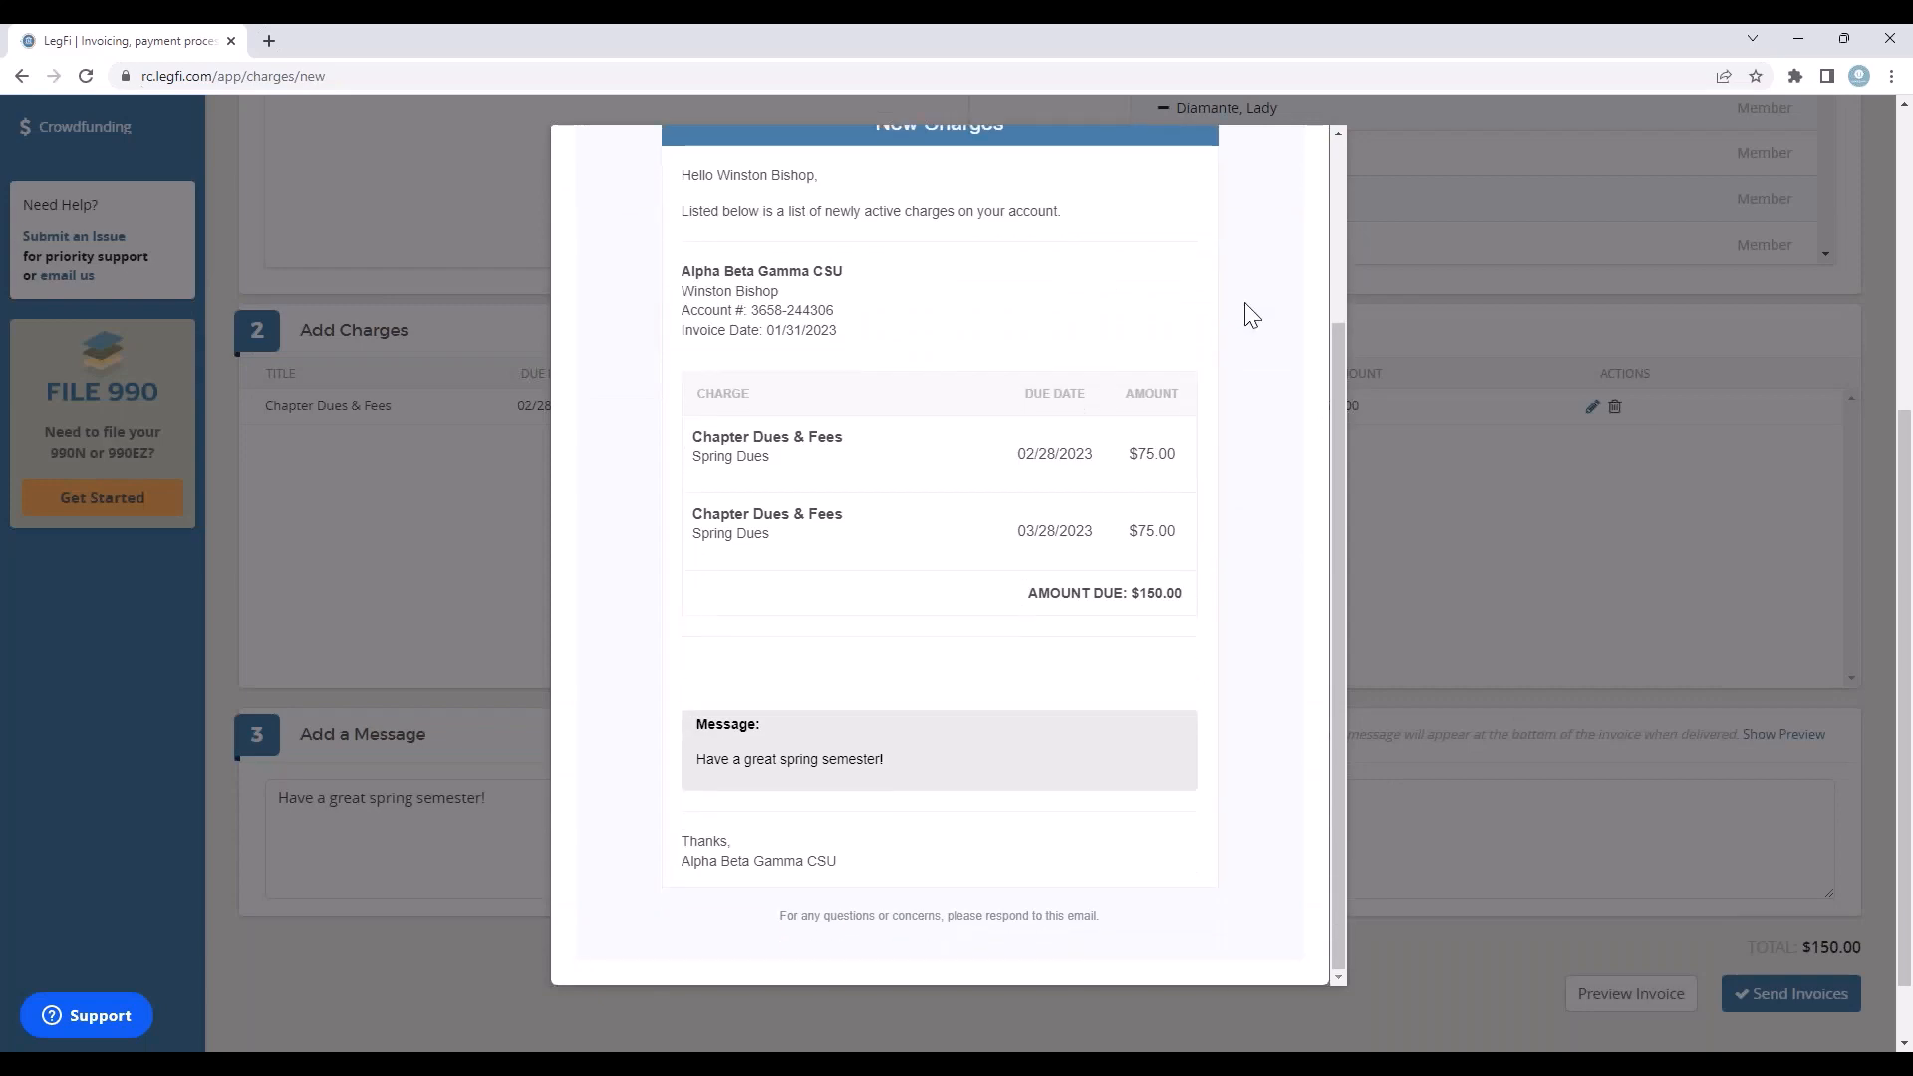
scroll(1290, 440, "up", 5)
left_click(1296, 162)
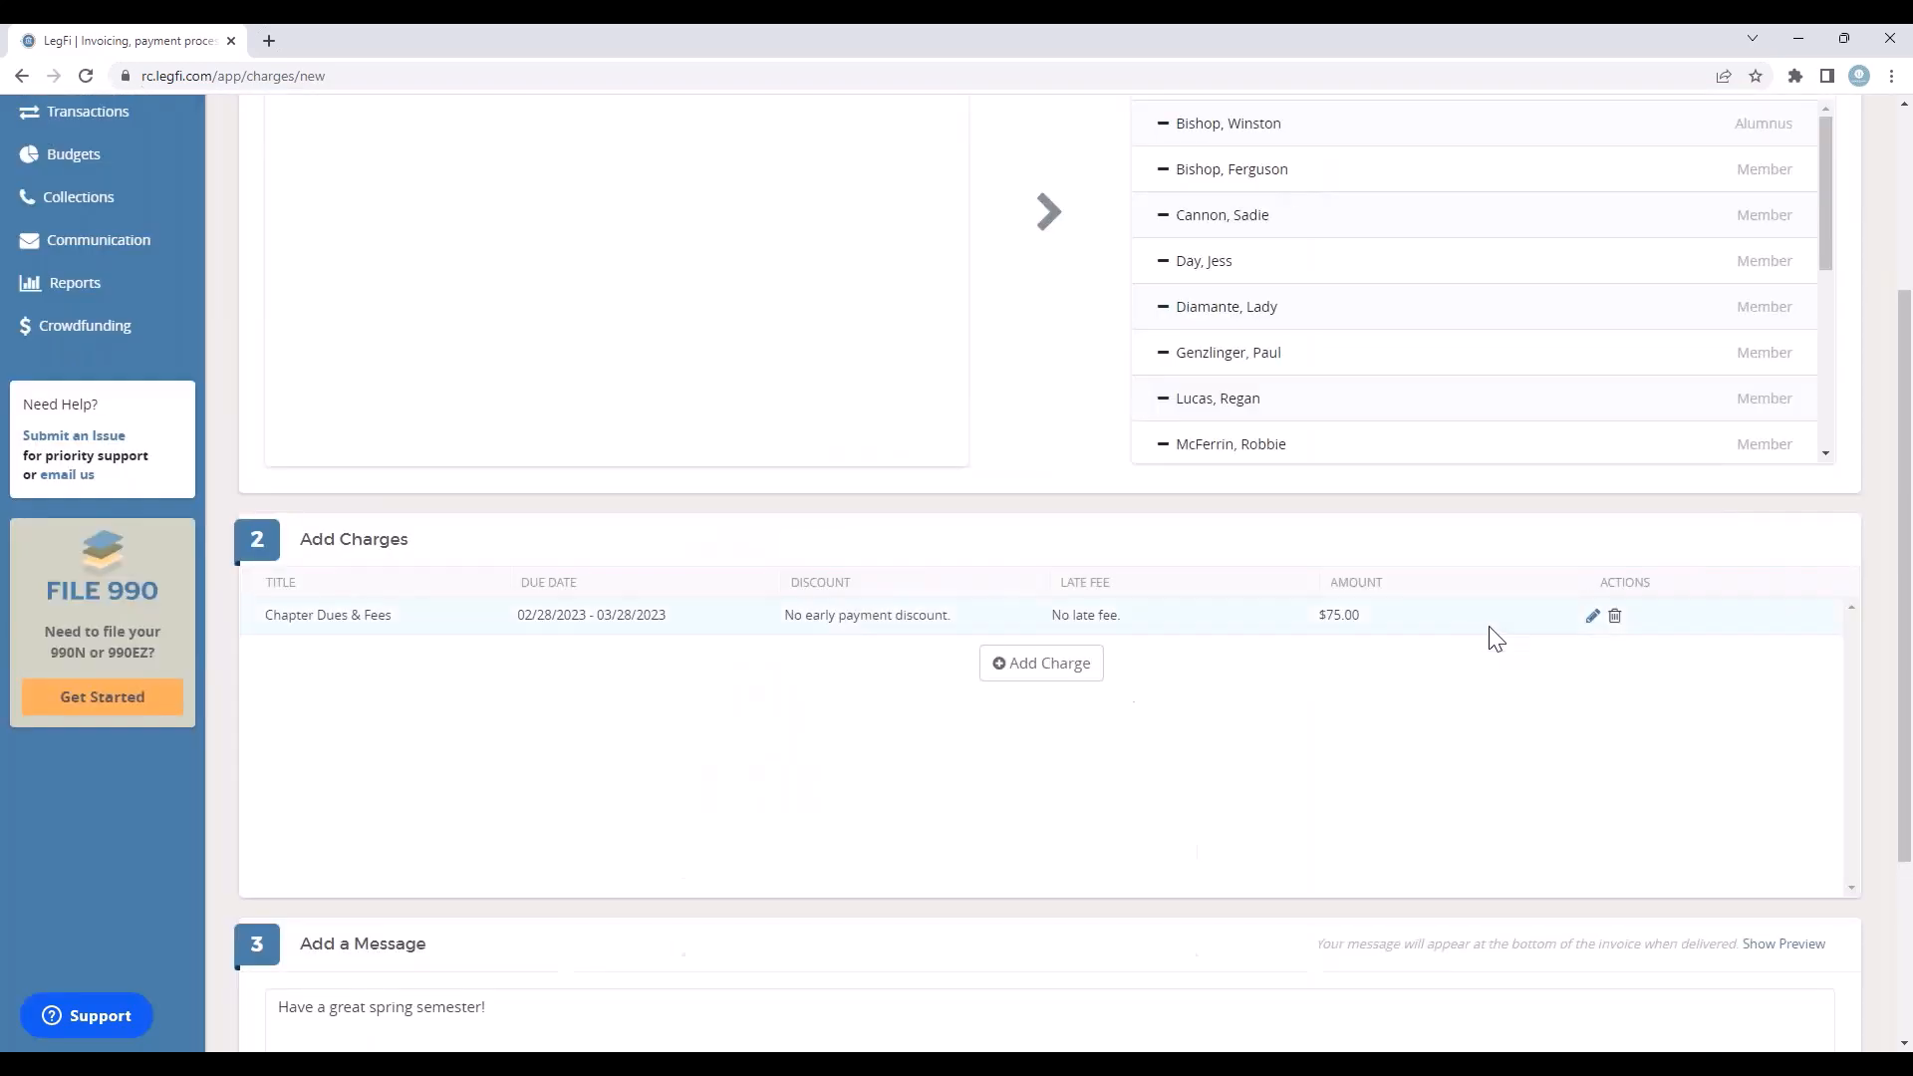
scroll(1580, 611, "down", 1)
scroll(1620, 729, "down", 1)
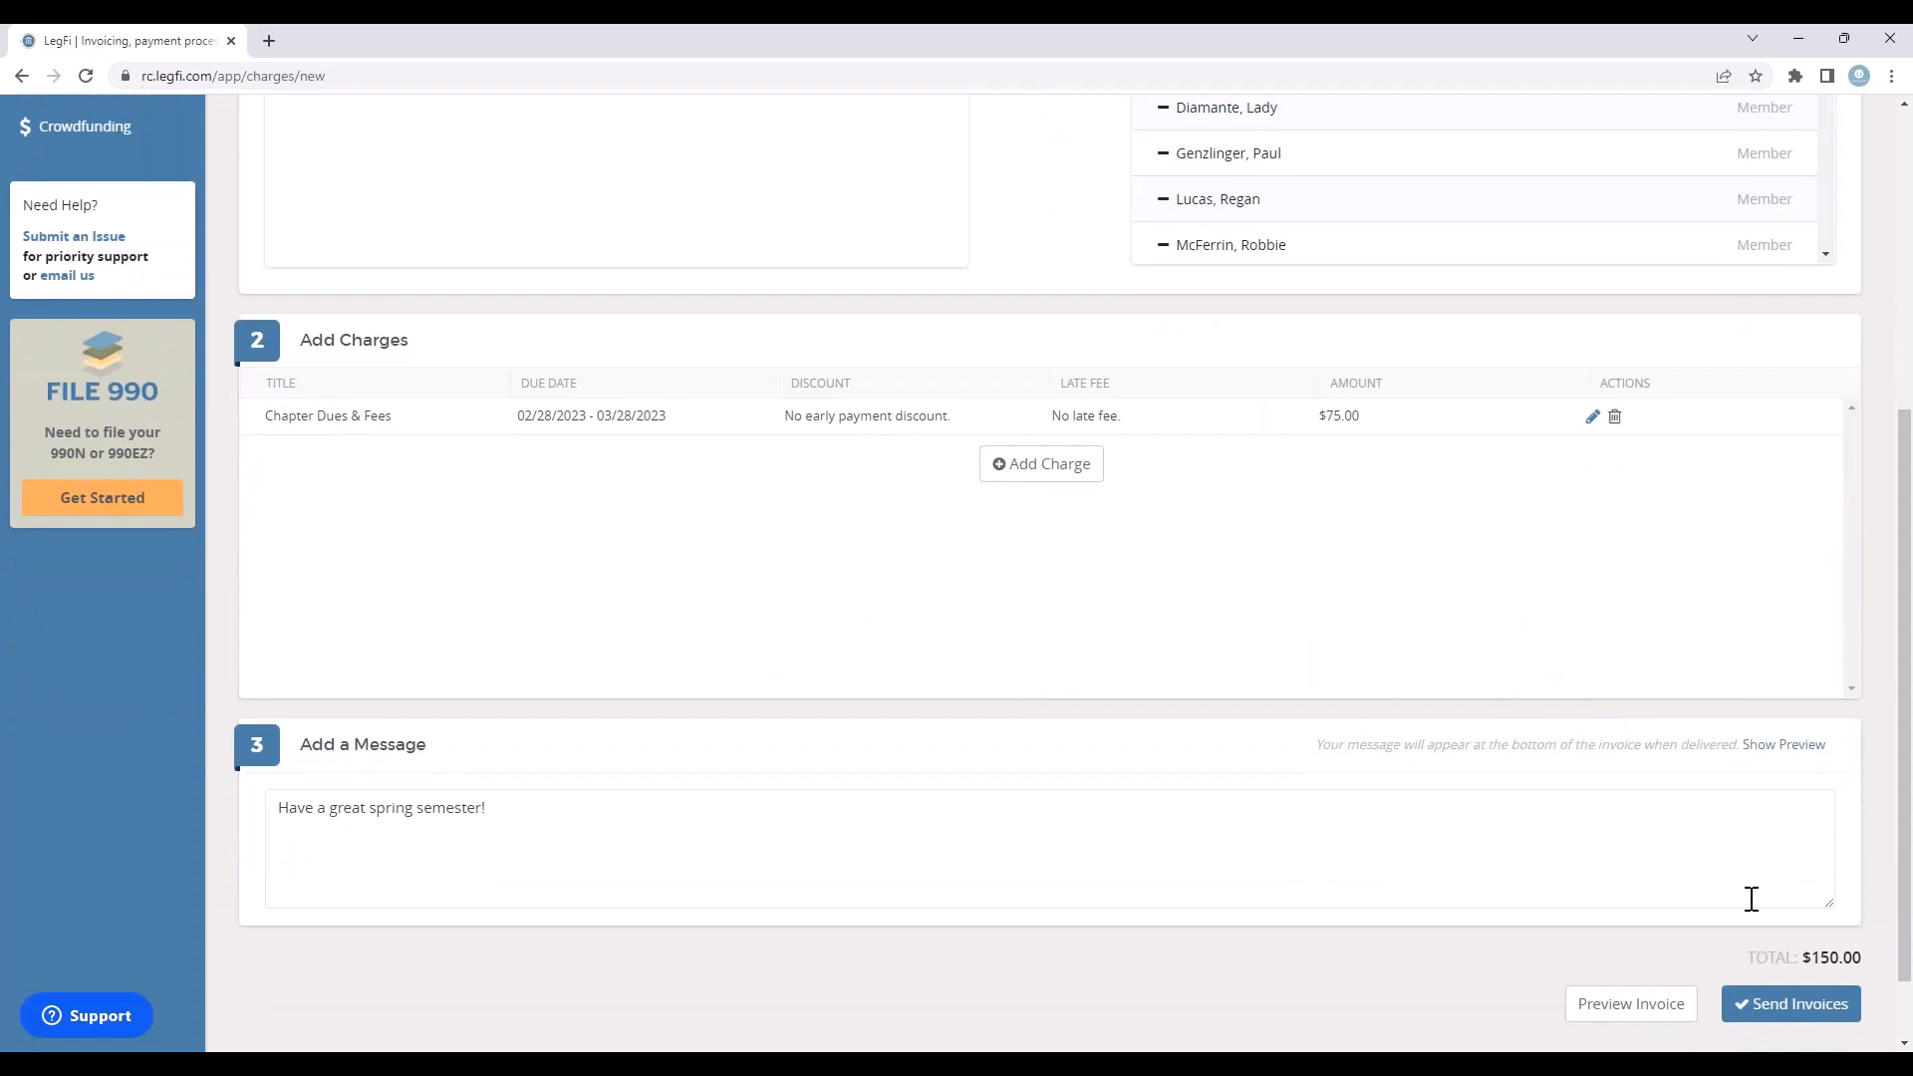
left_click(1812, 1006)
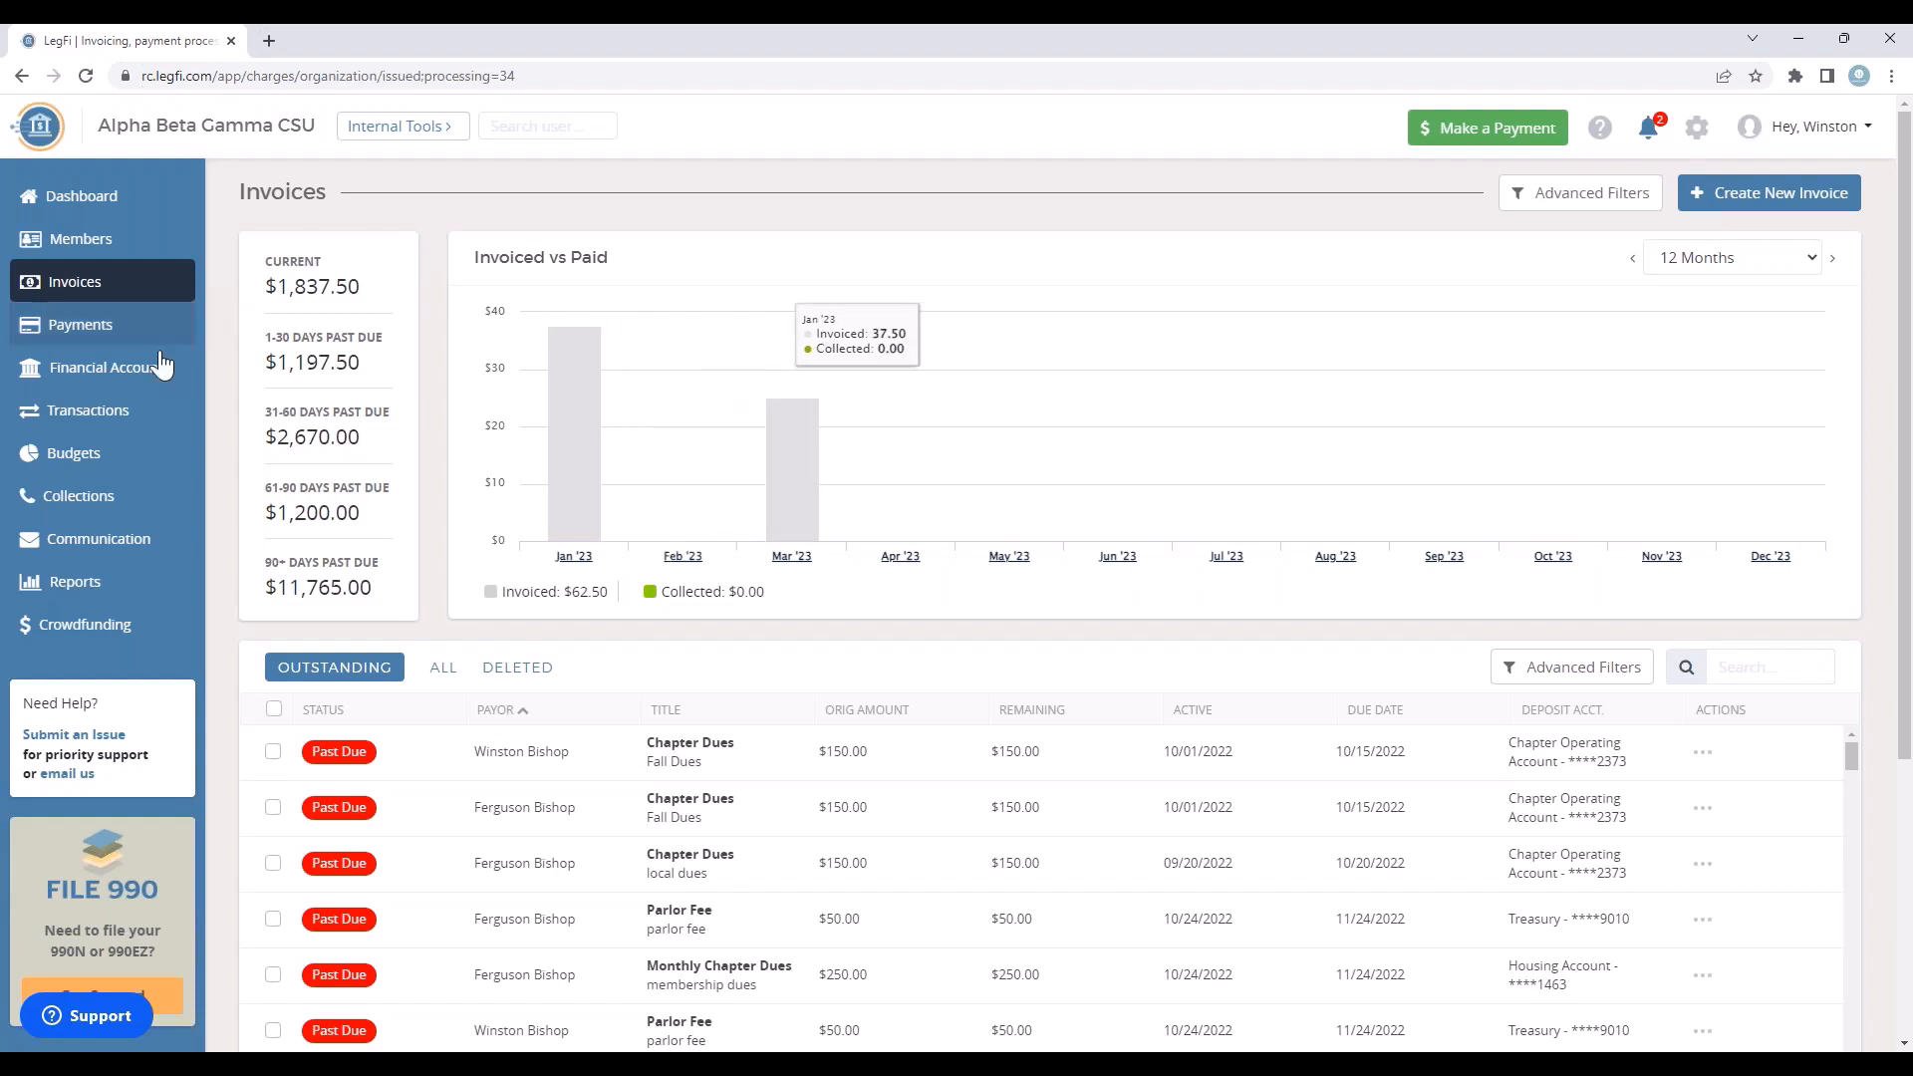
Step: Start adding a treasury account in Financial Accounts, accept and submit all three terms, and return from the Stripe verification page without filling it in
left_click(111, 371)
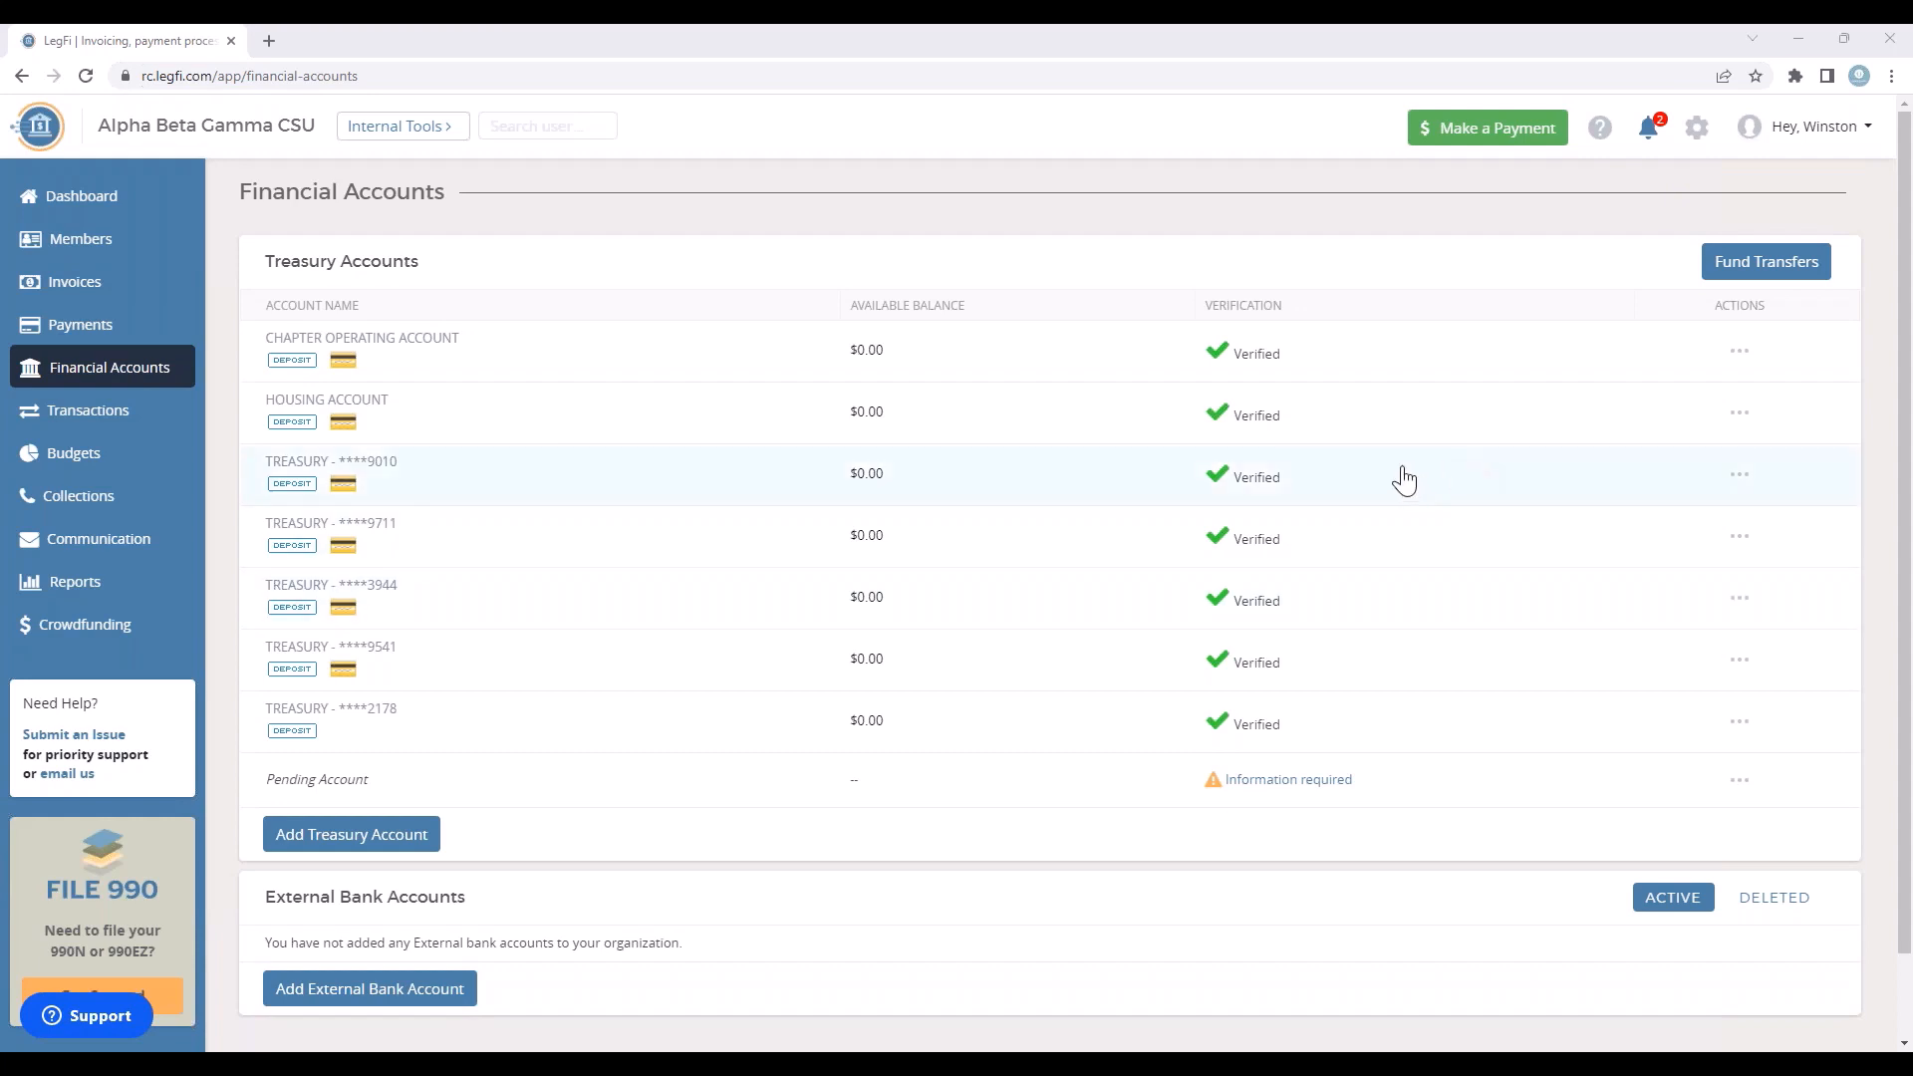
left_click(348, 845)
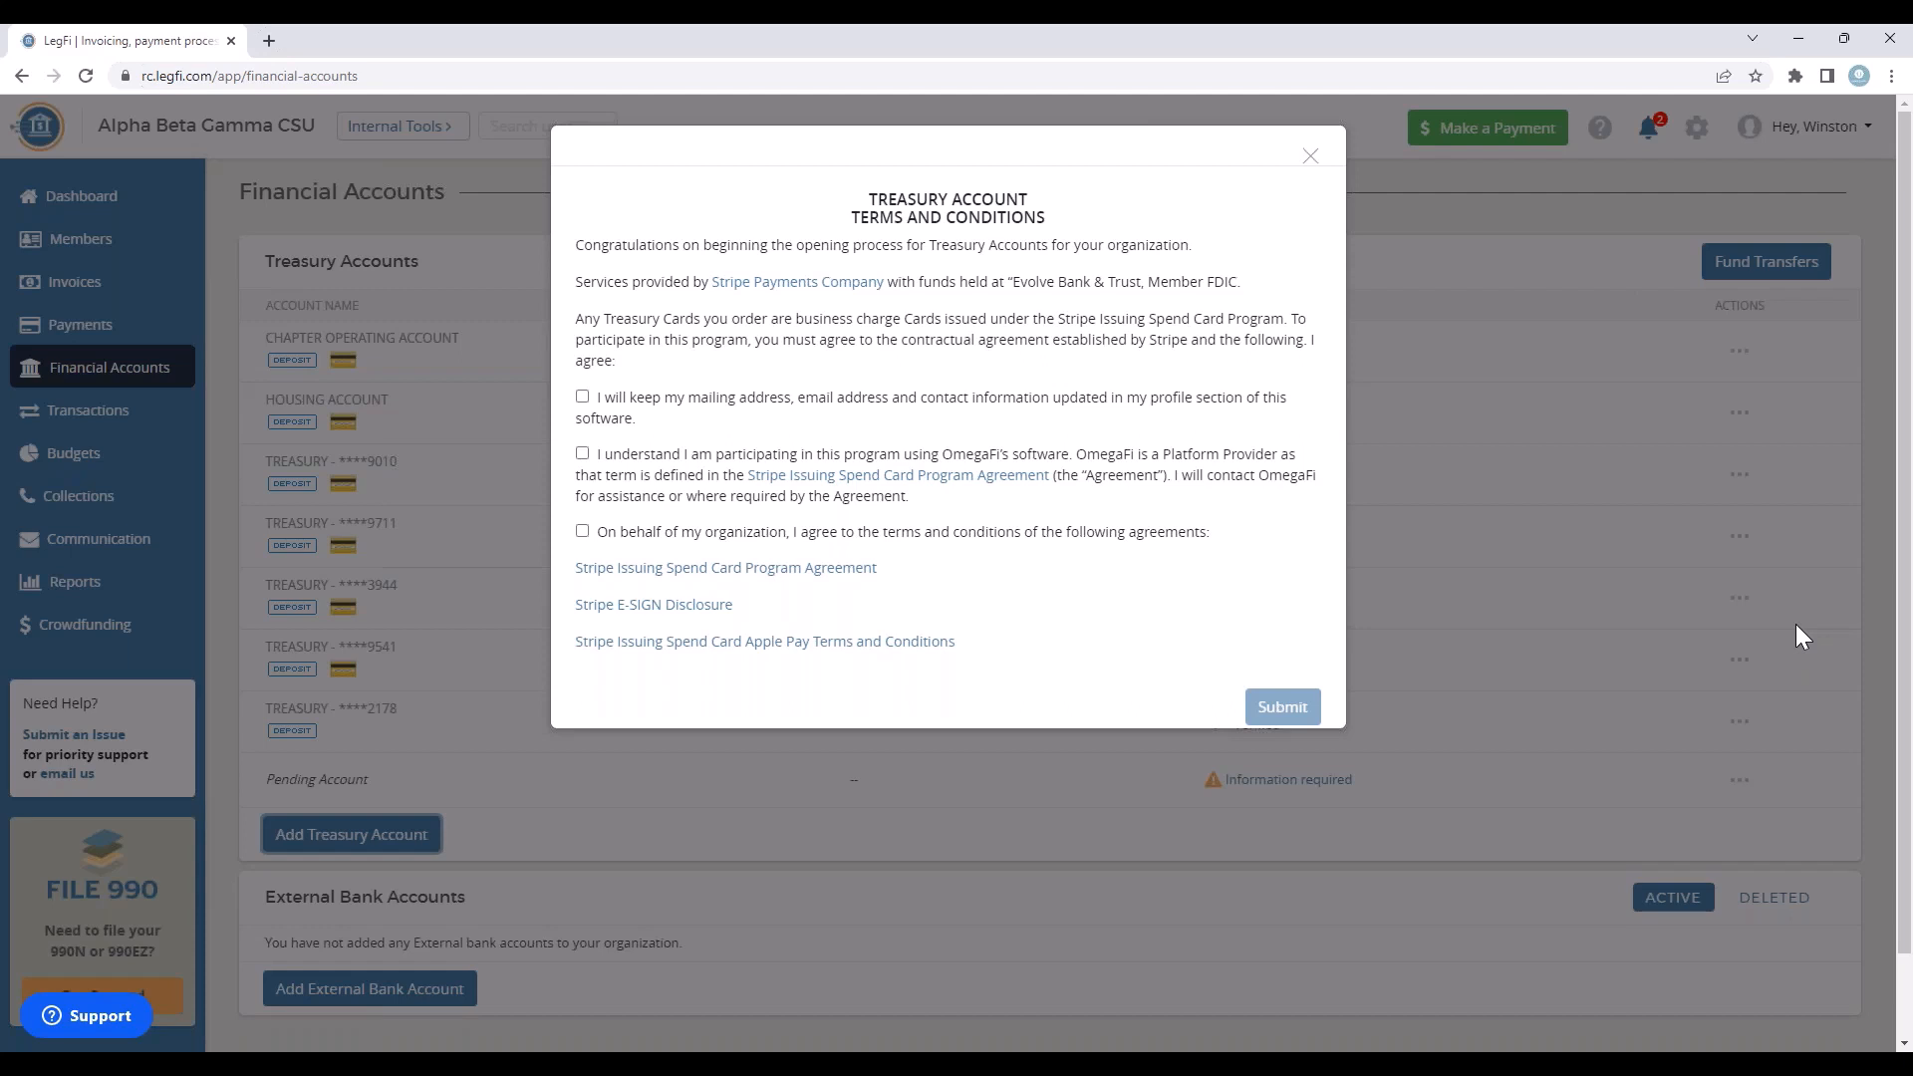
left_click(583, 397)
left_click(583, 454)
left_click(584, 532)
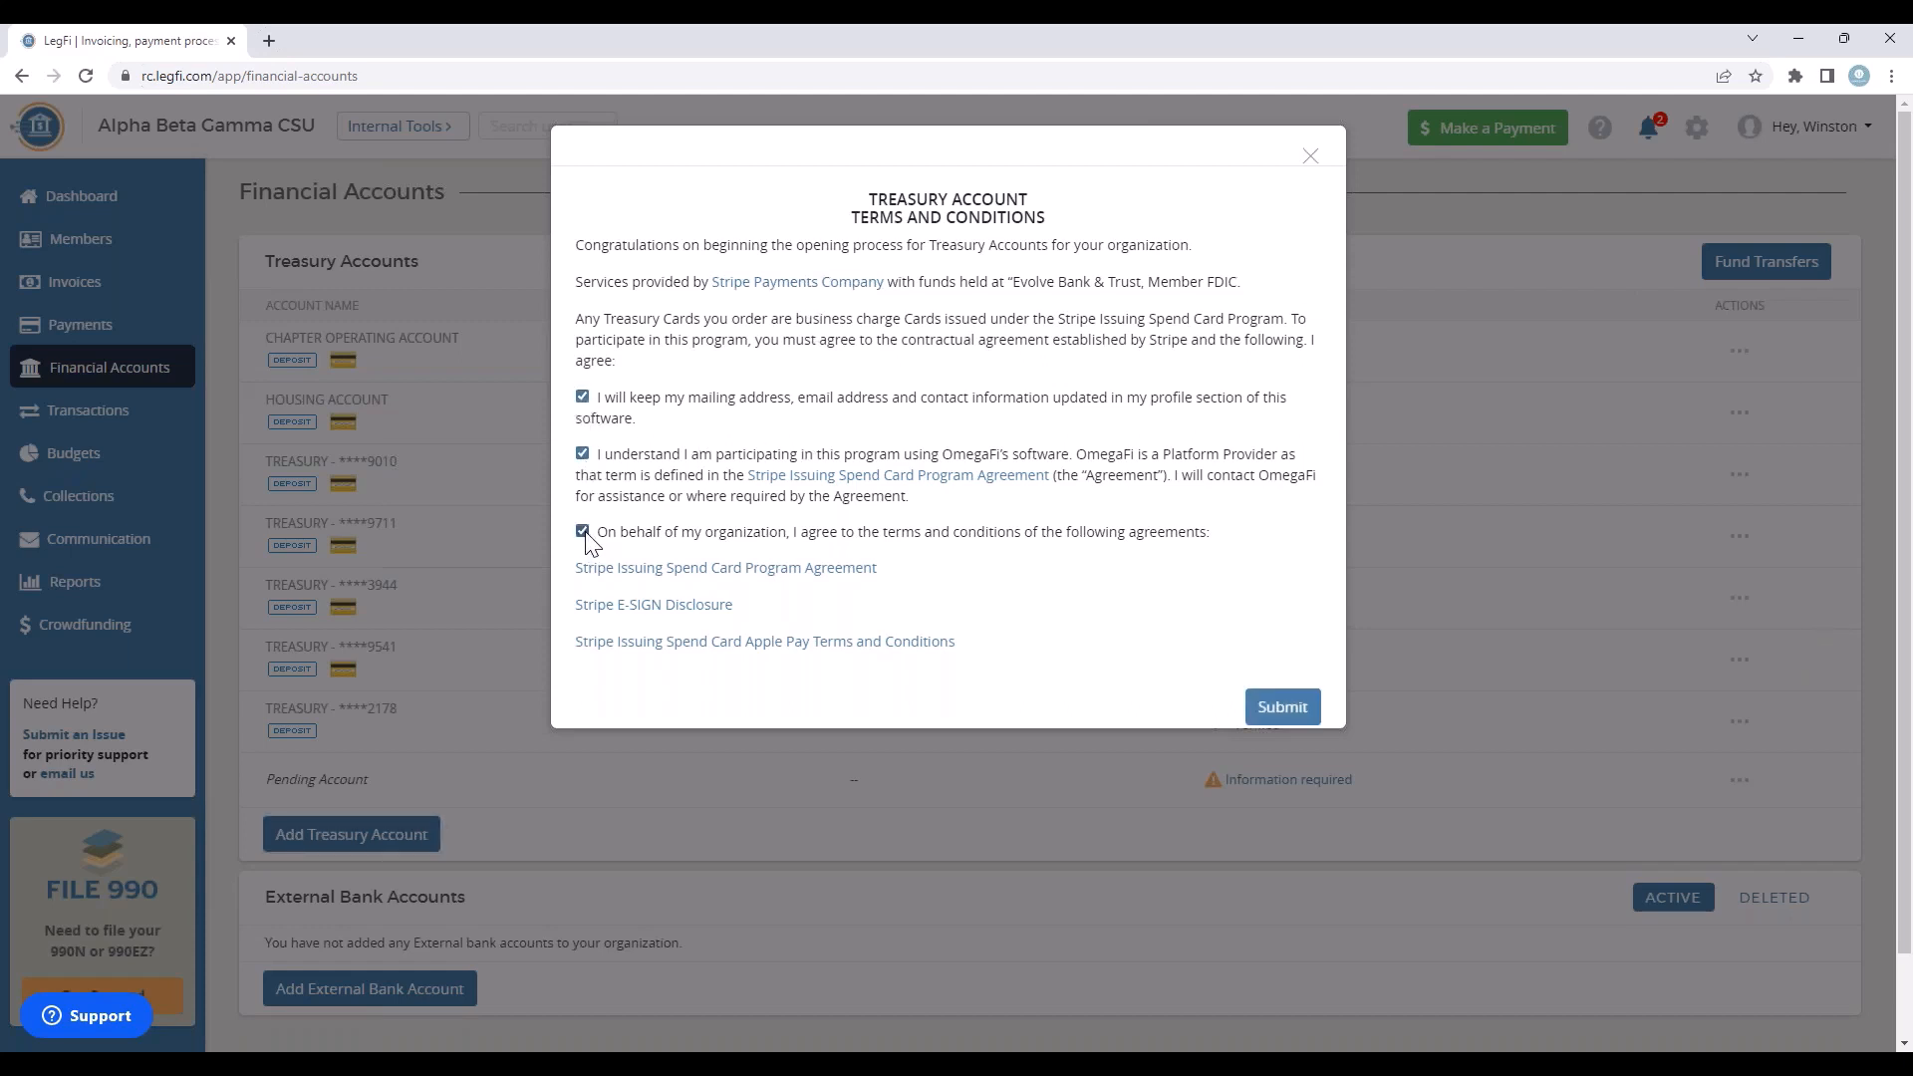
left_click(1286, 709)
left_click(1282, 709)
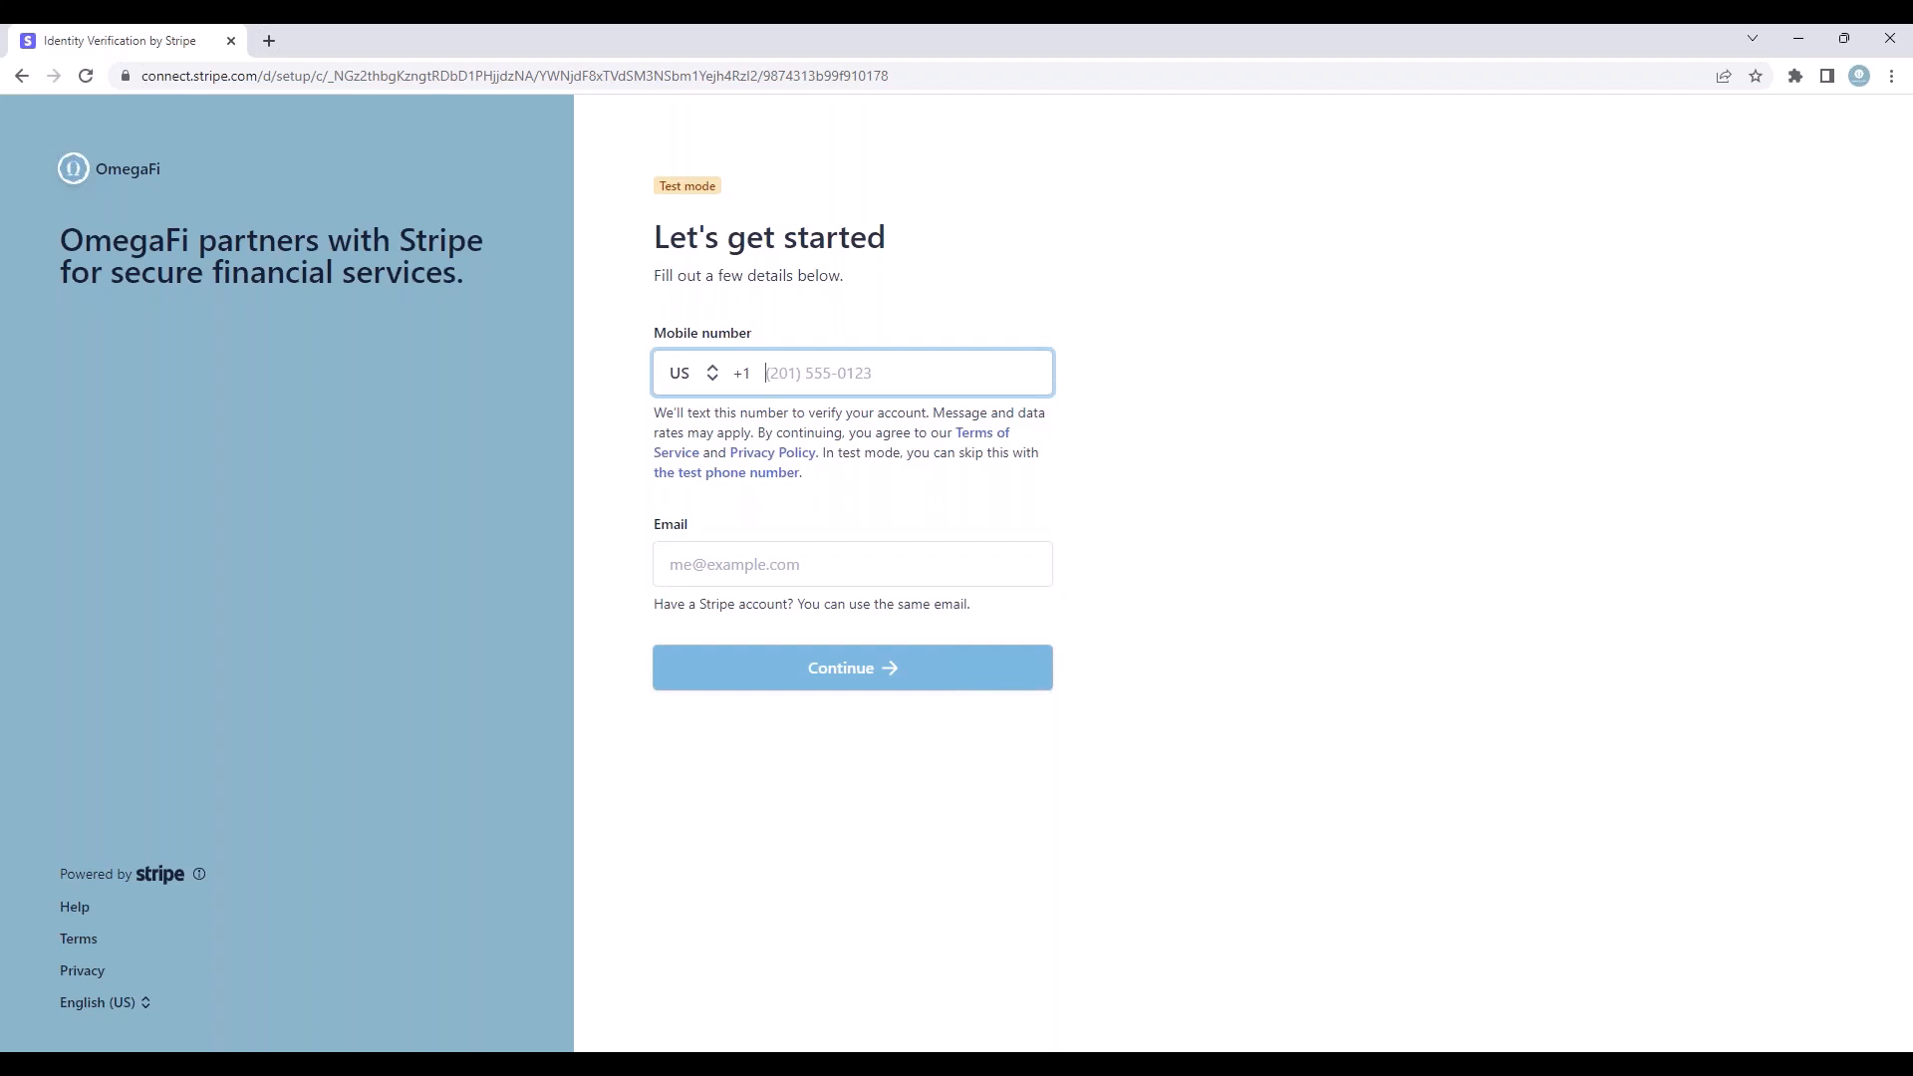
left_click(22, 76)
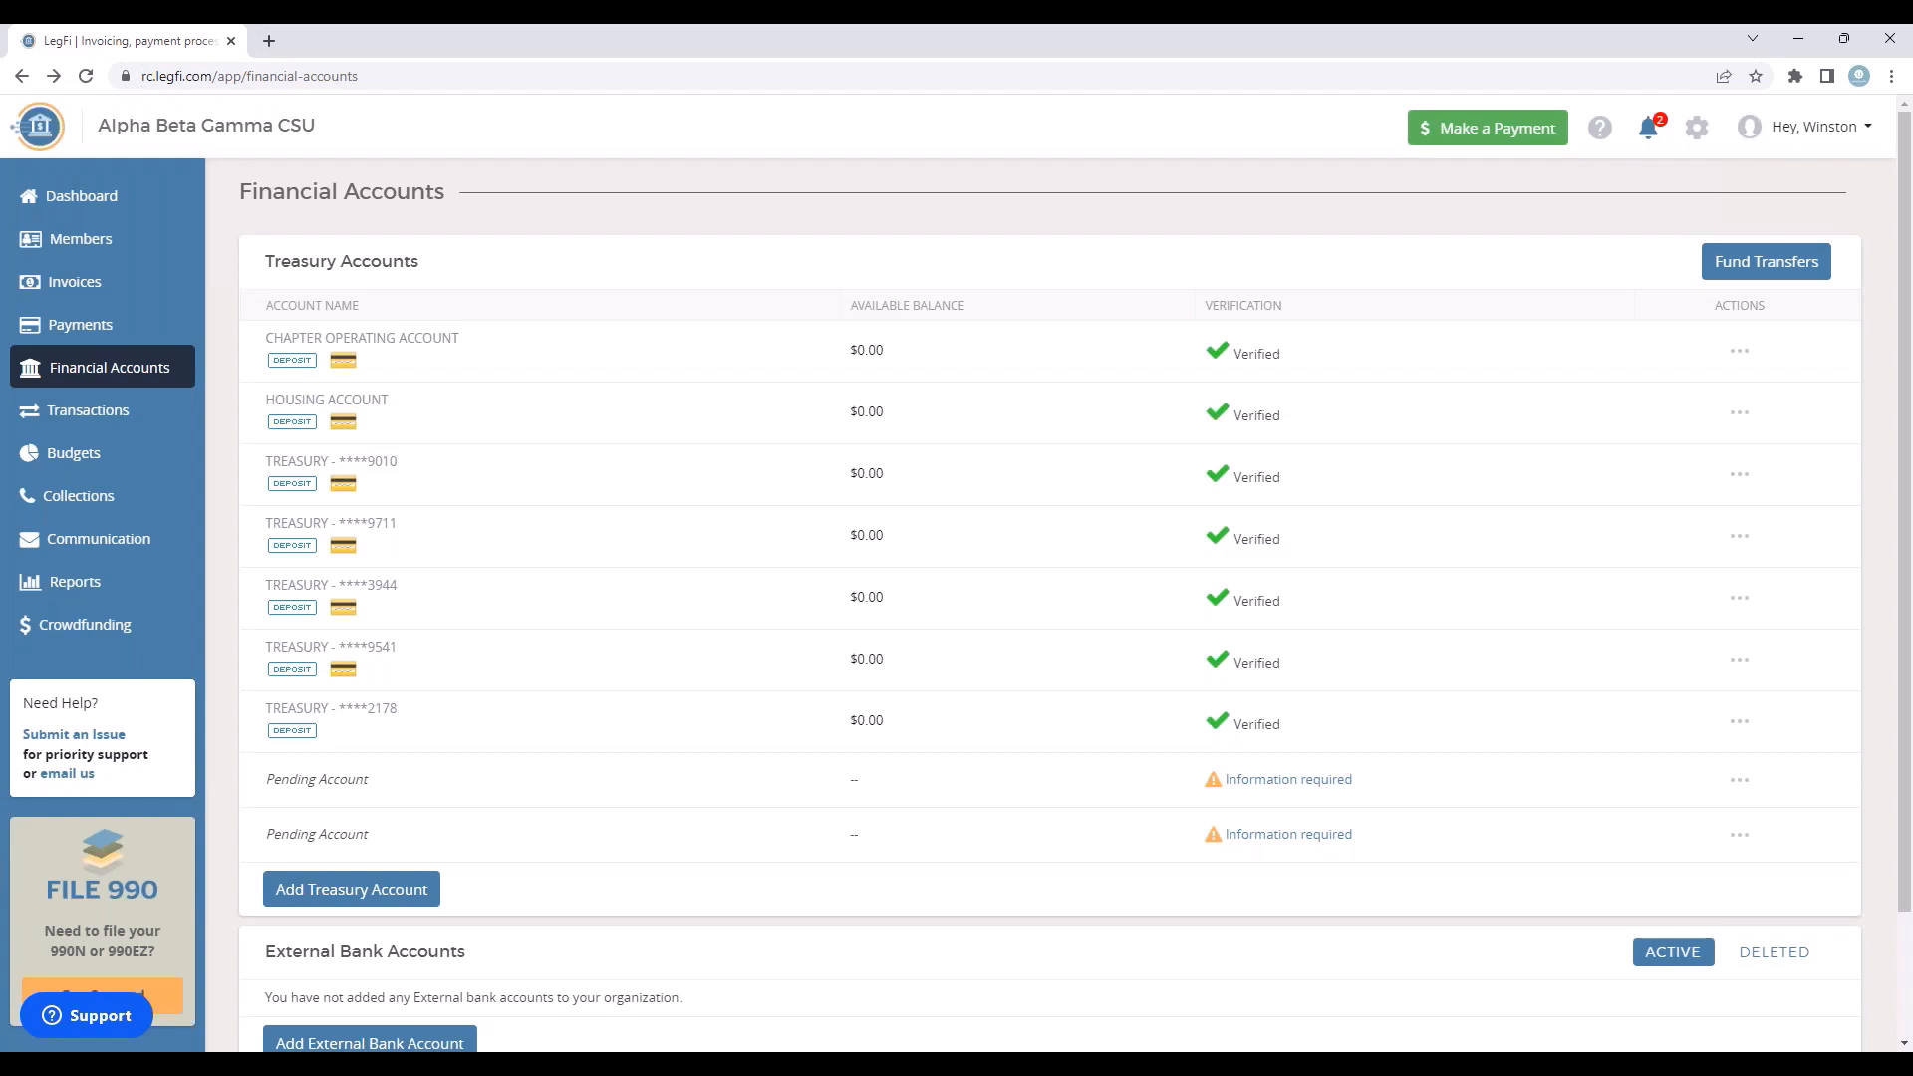
Step: Draft a fund transfer from the treasury account listed below Housing Account to Chapter Operating Account, cancel it and check the processed transfers
left_click(1807, 273)
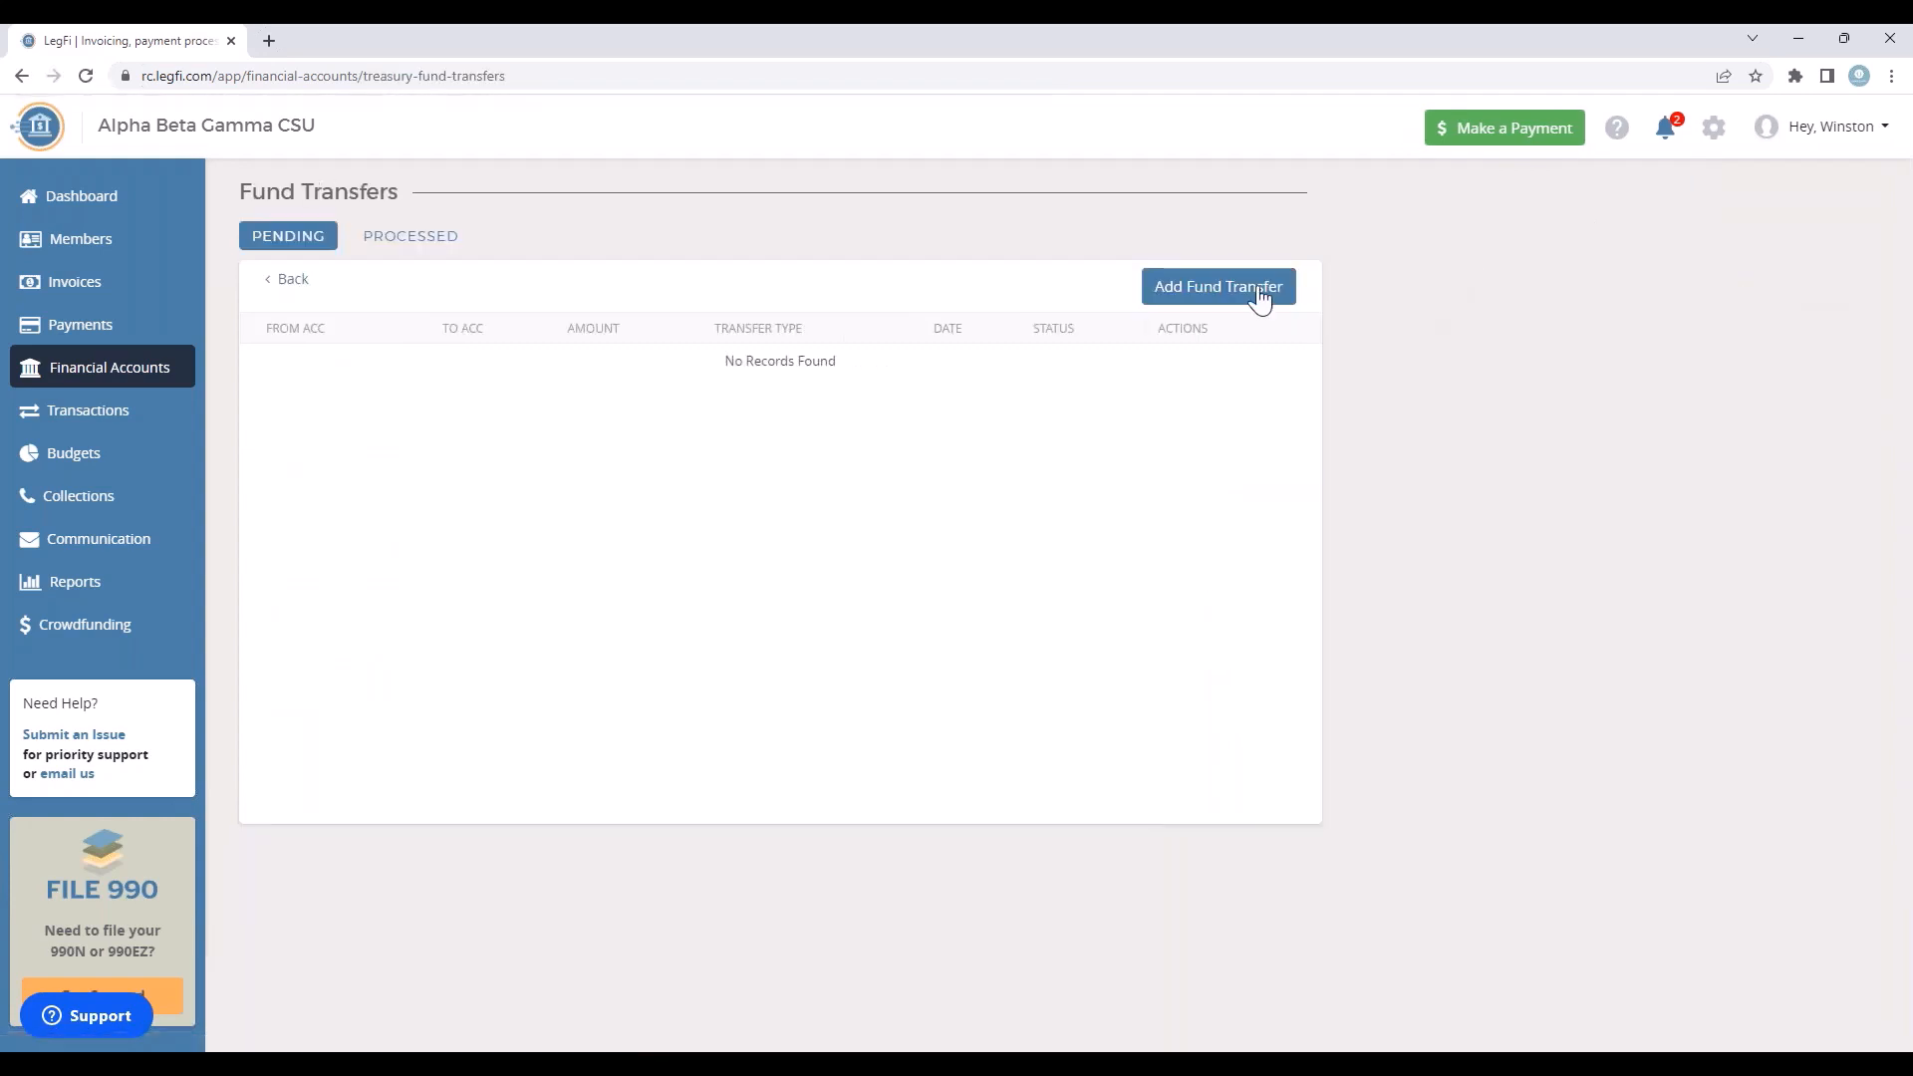
left_click(1208, 292)
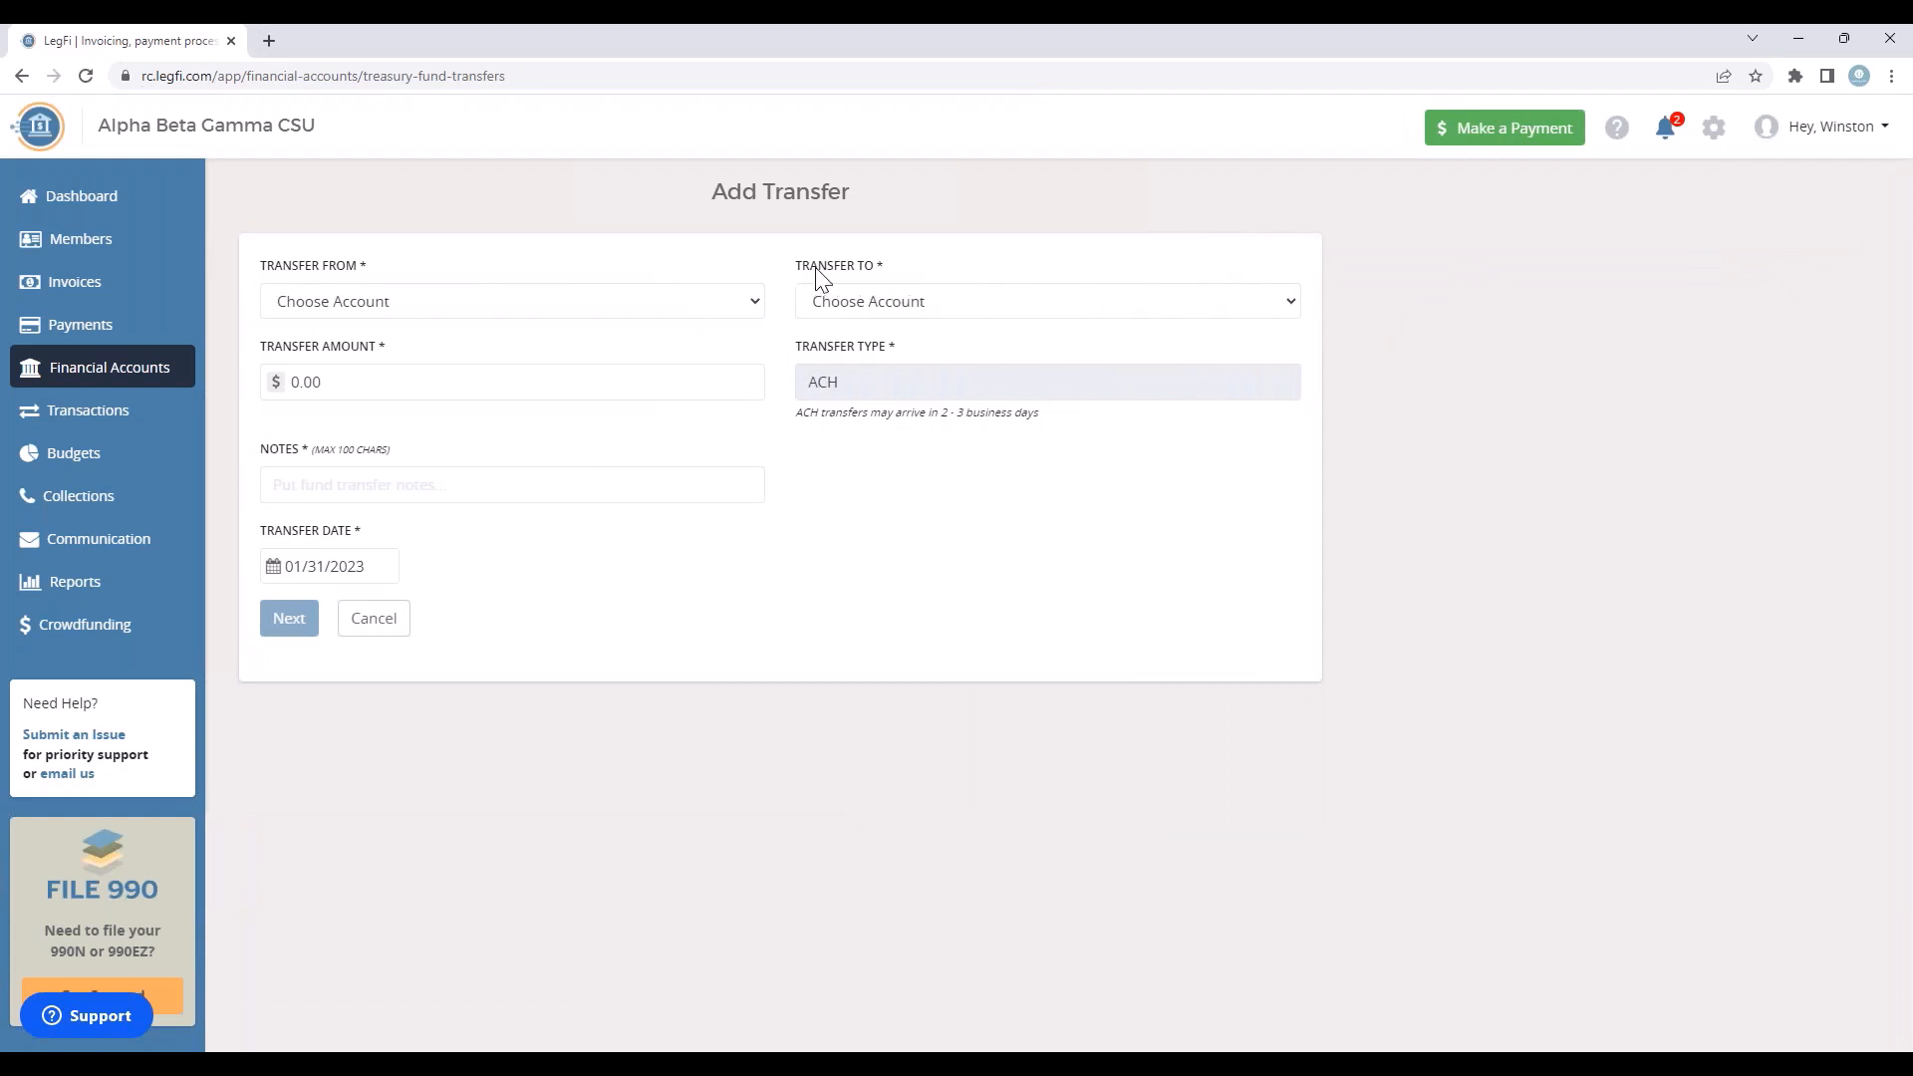
left_click(479, 307)
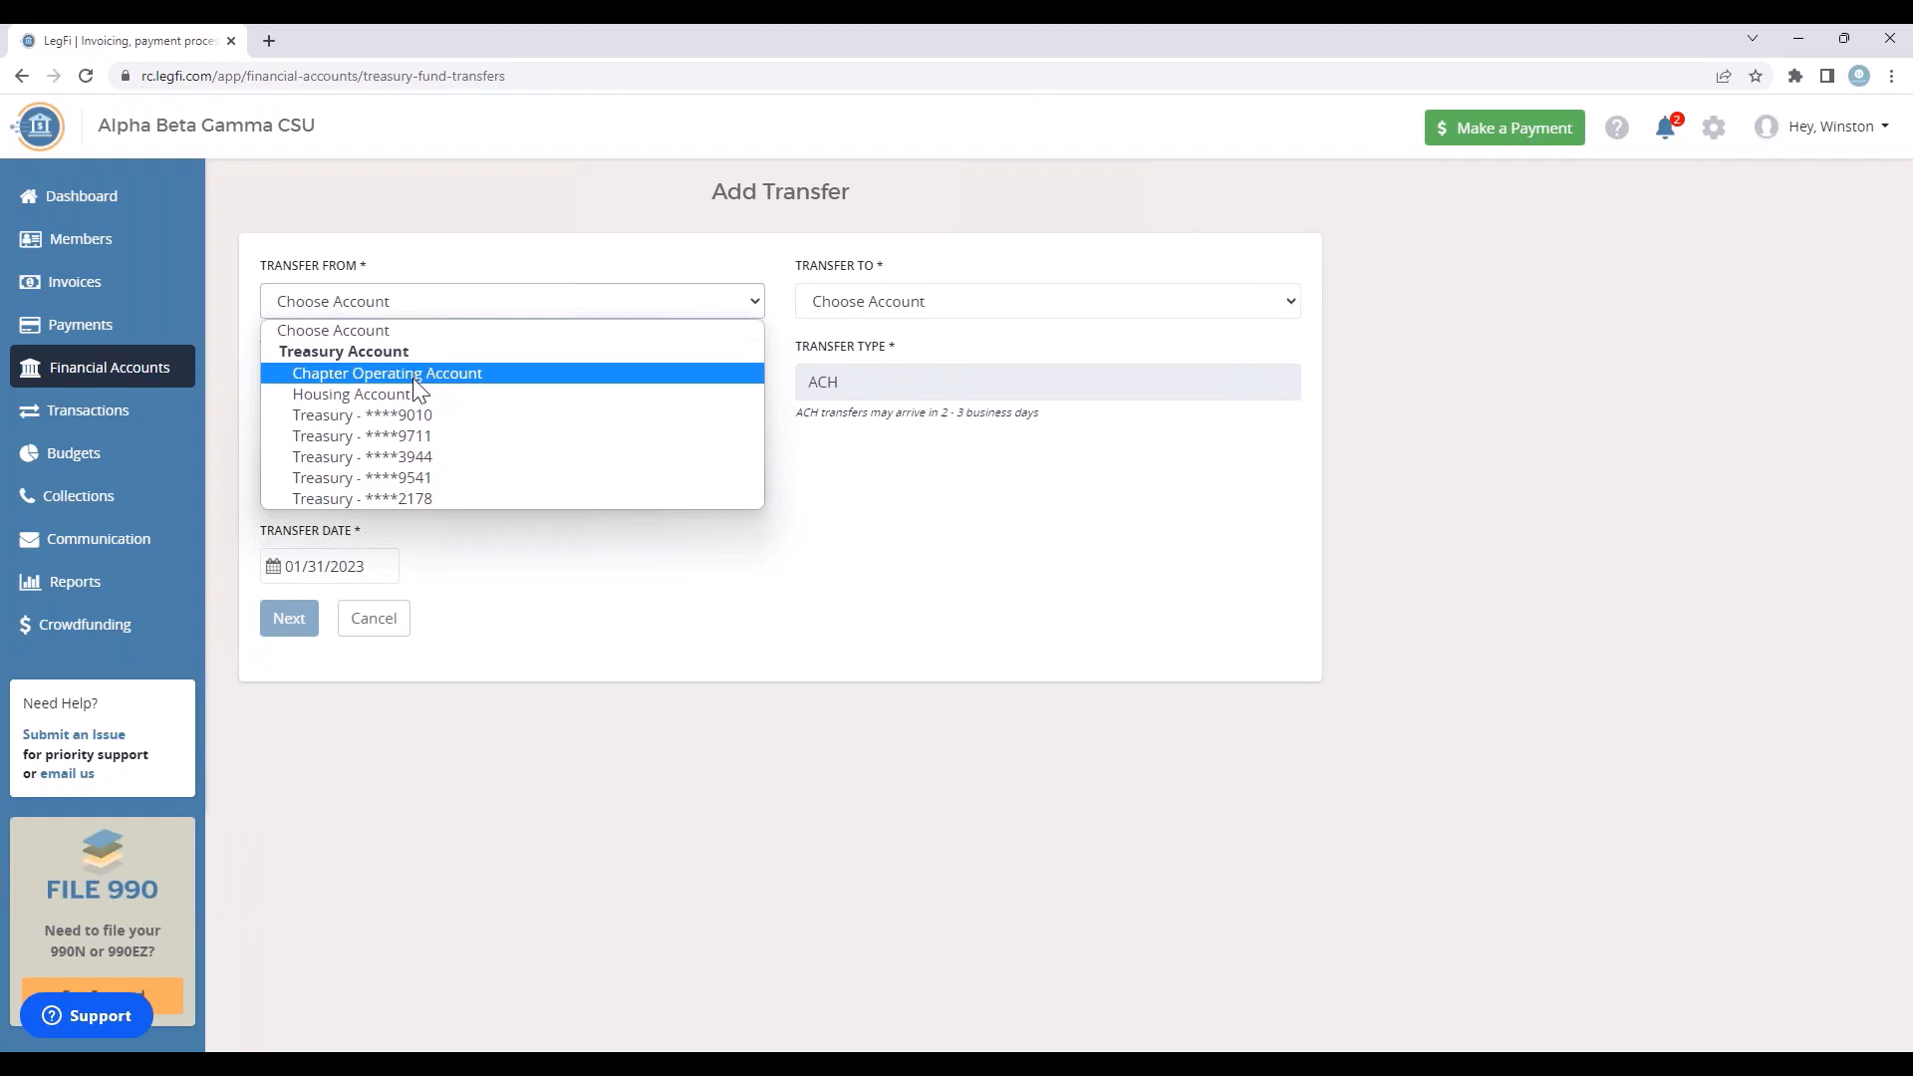
left_click(417, 415)
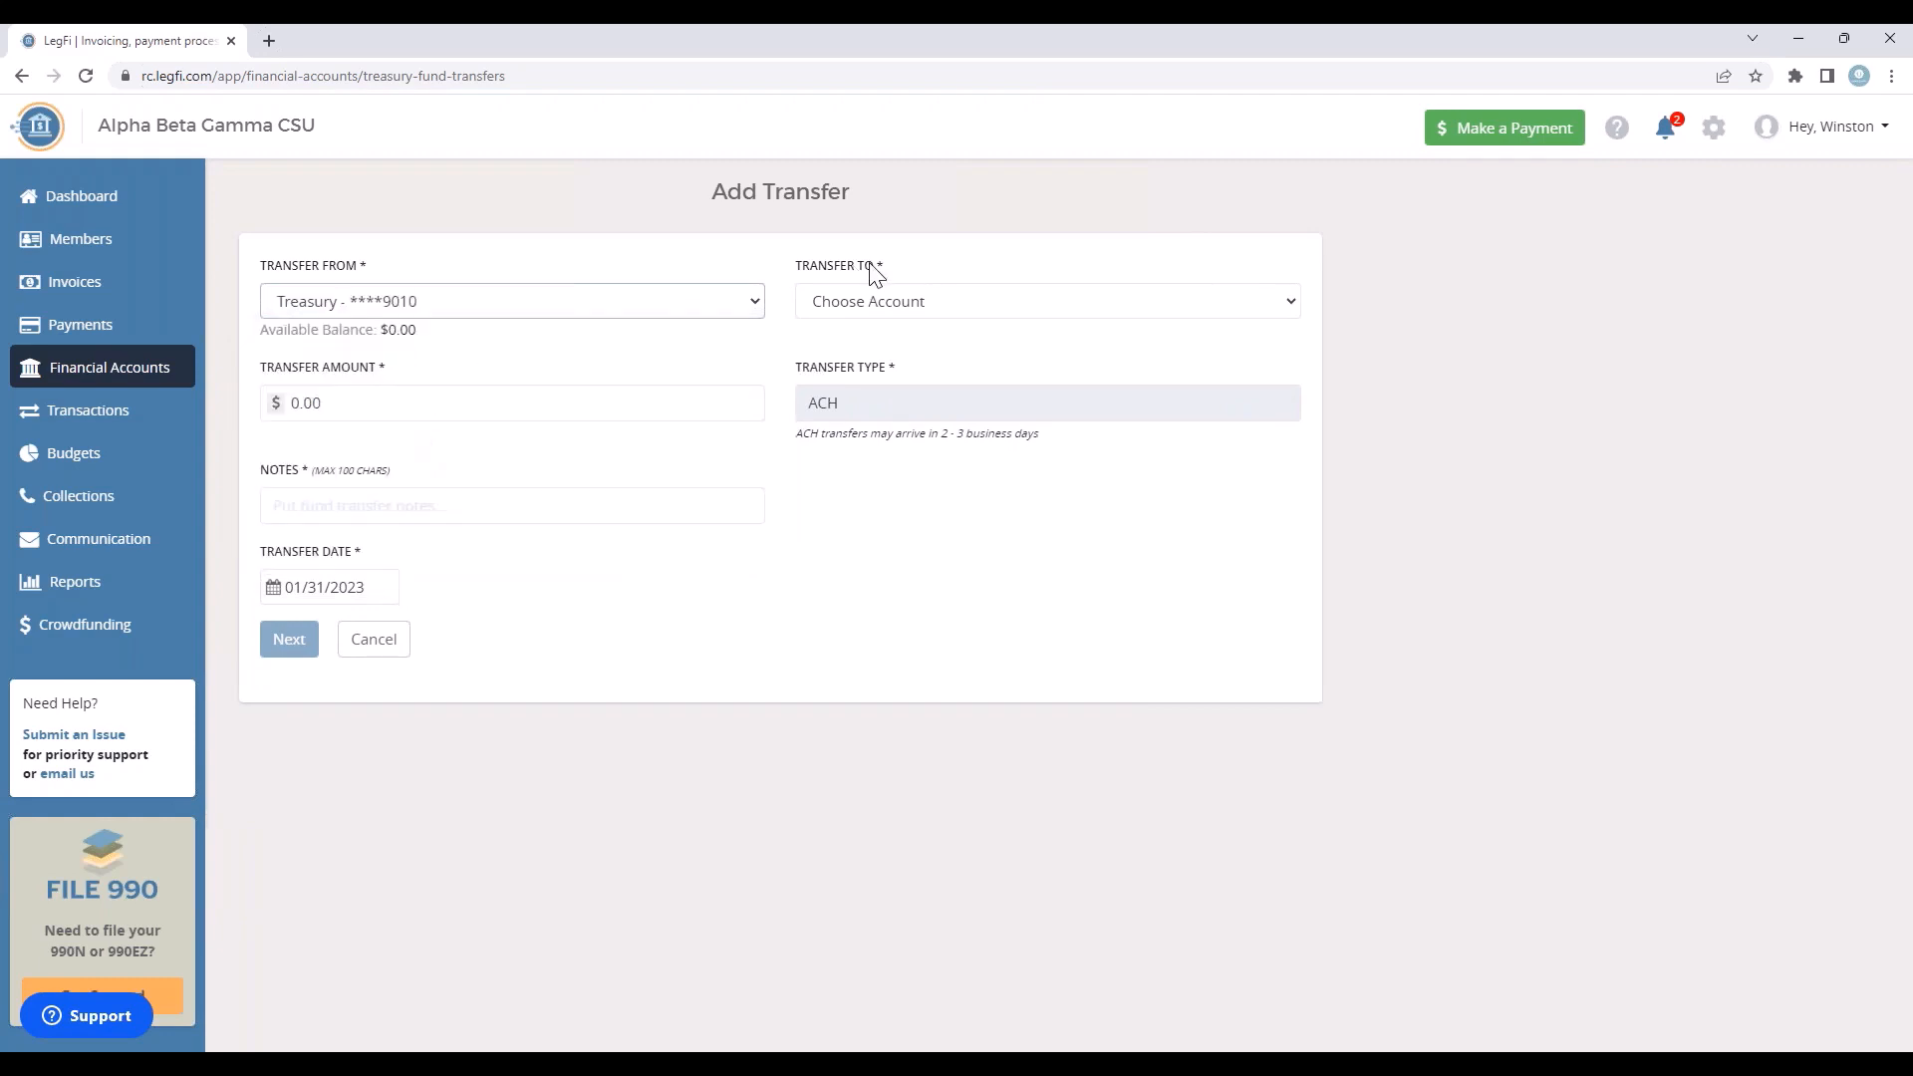
left_click(1006, 302)
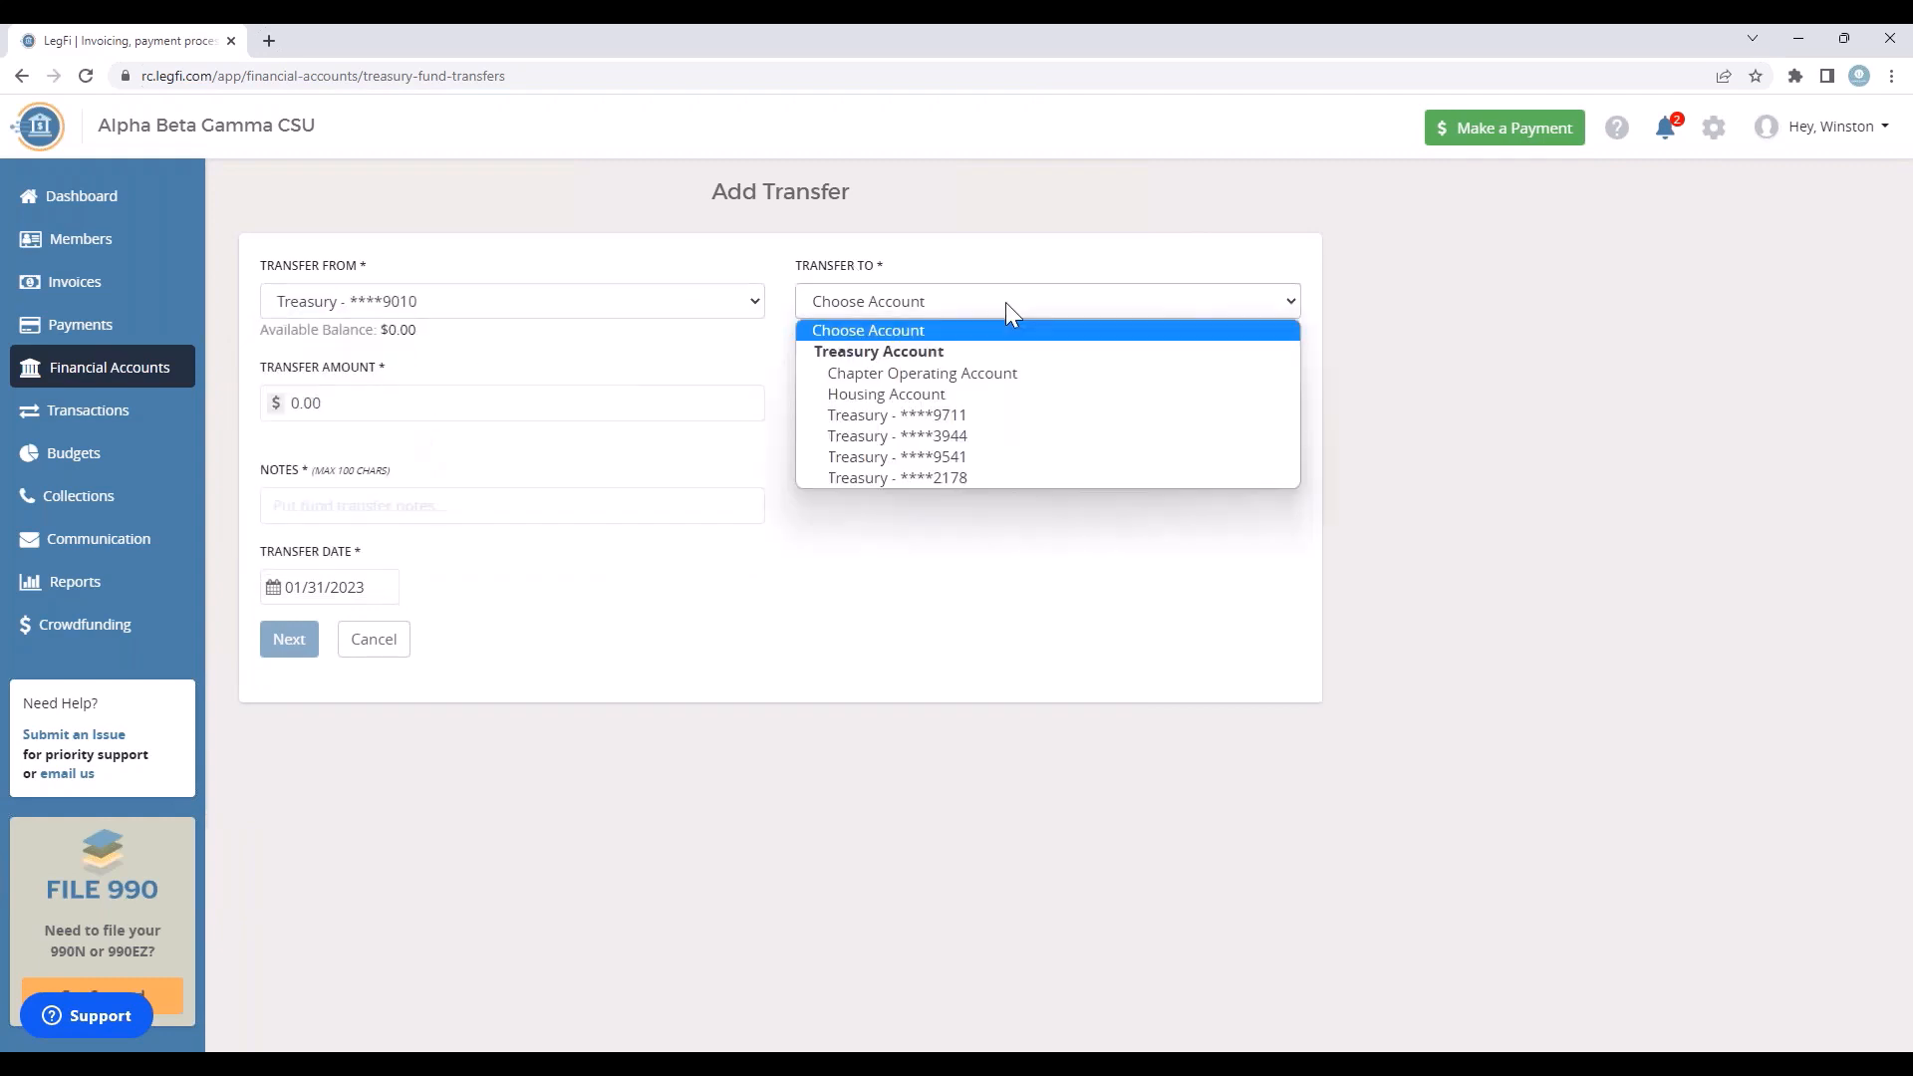
left_click(1002, 375)
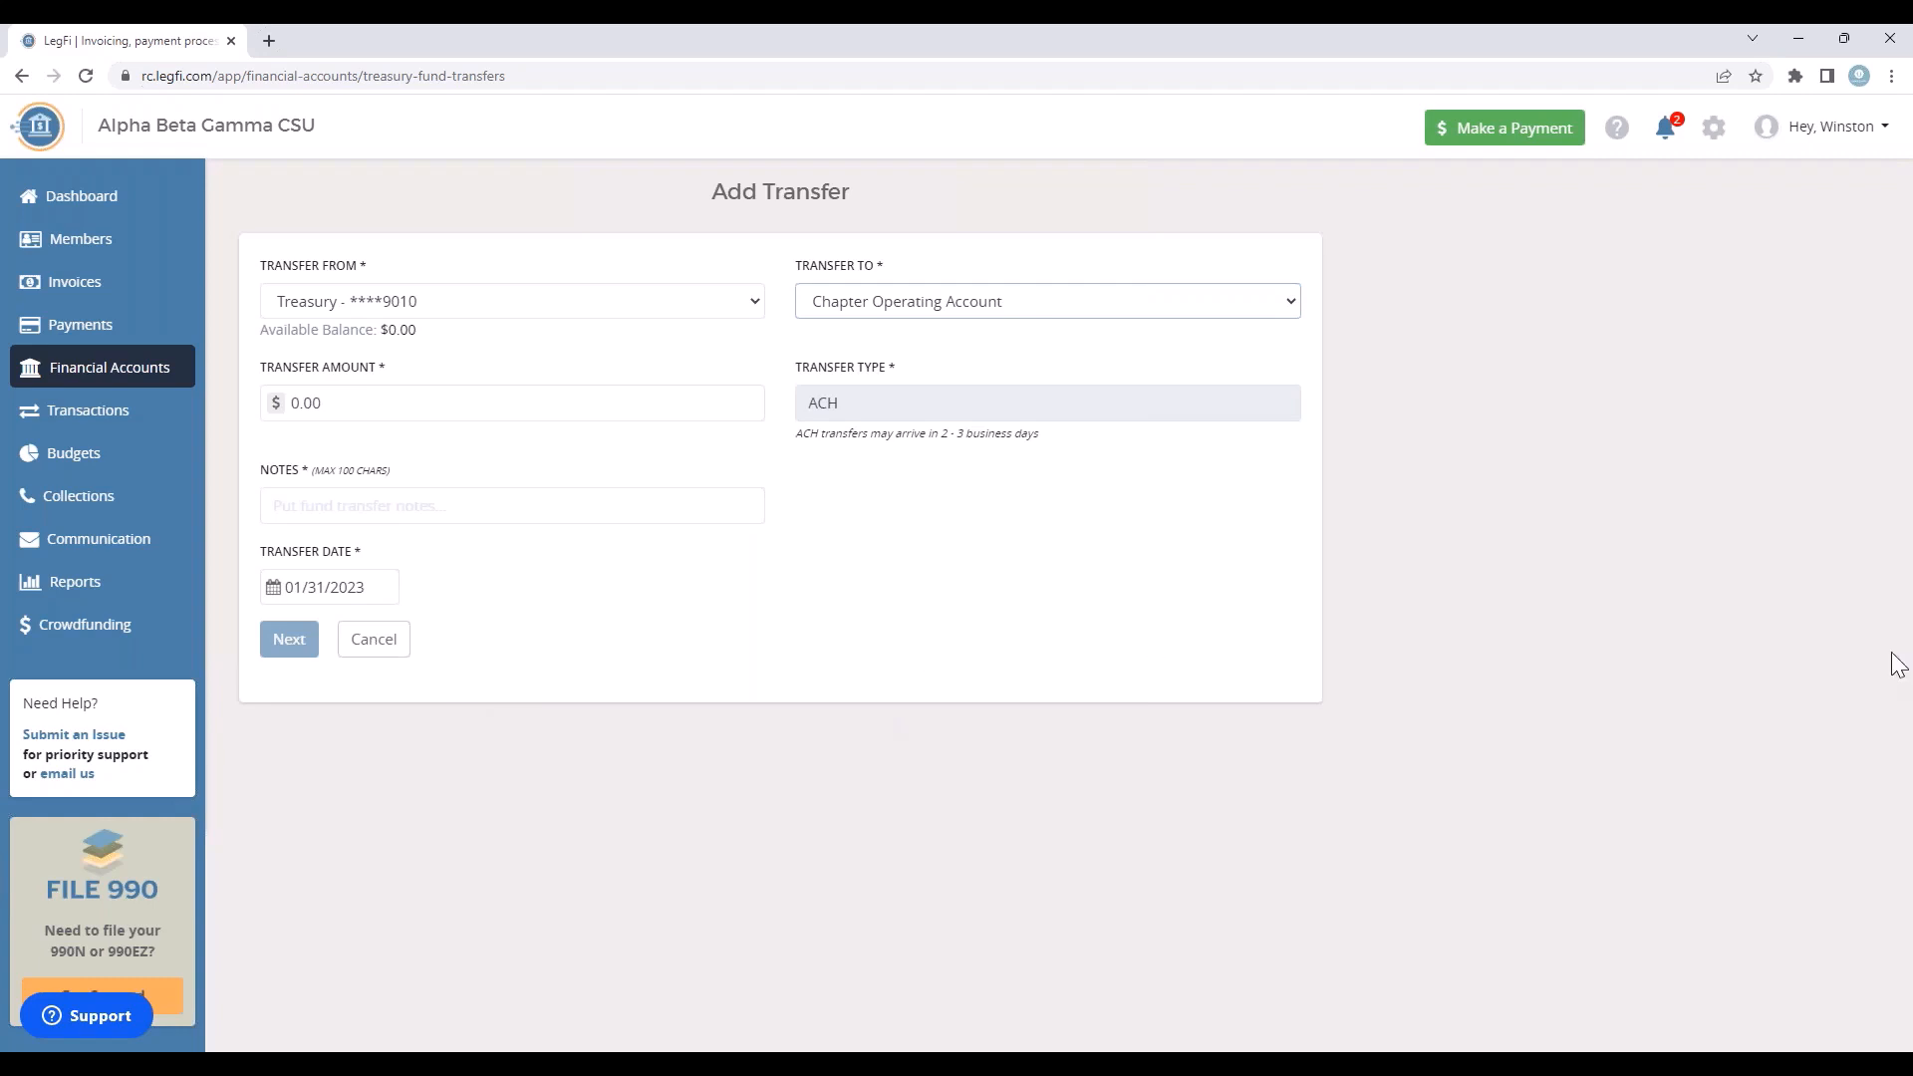
left_click(362, 650)
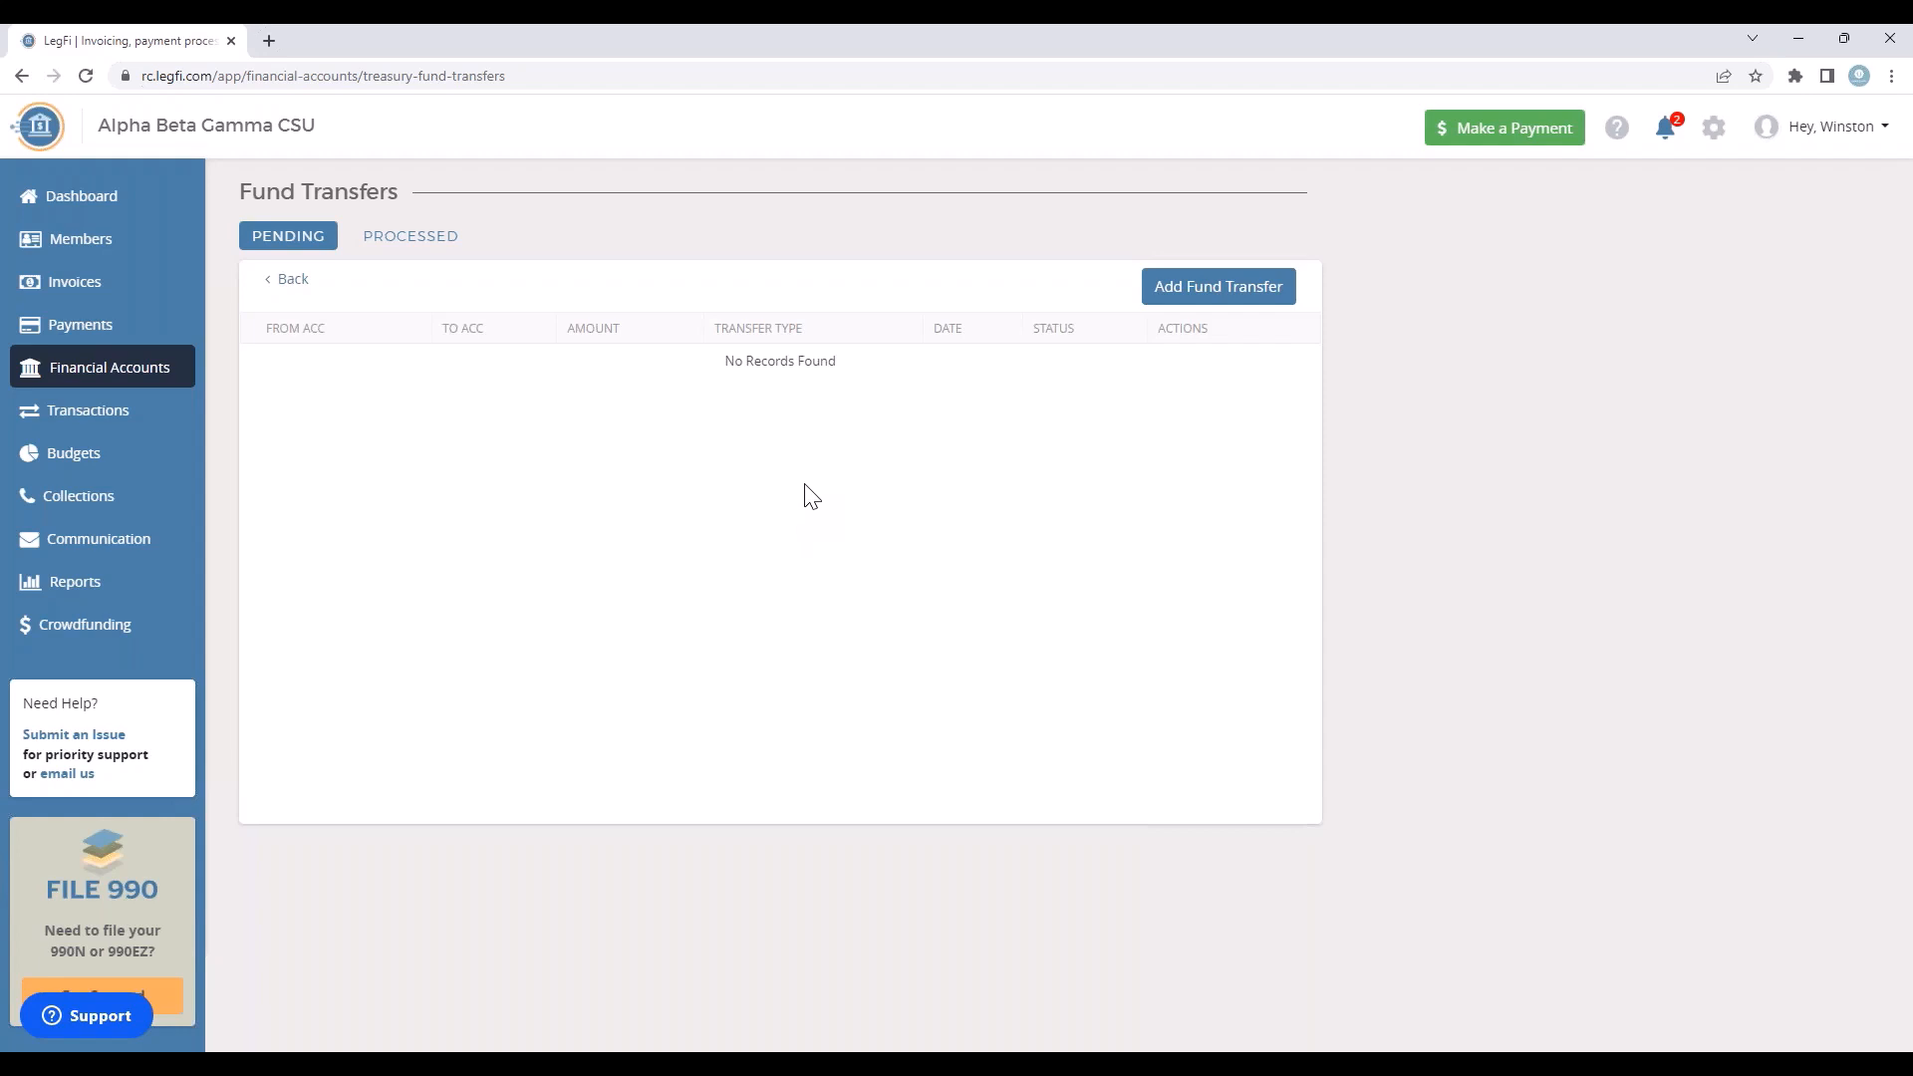
left_click(415, 247)
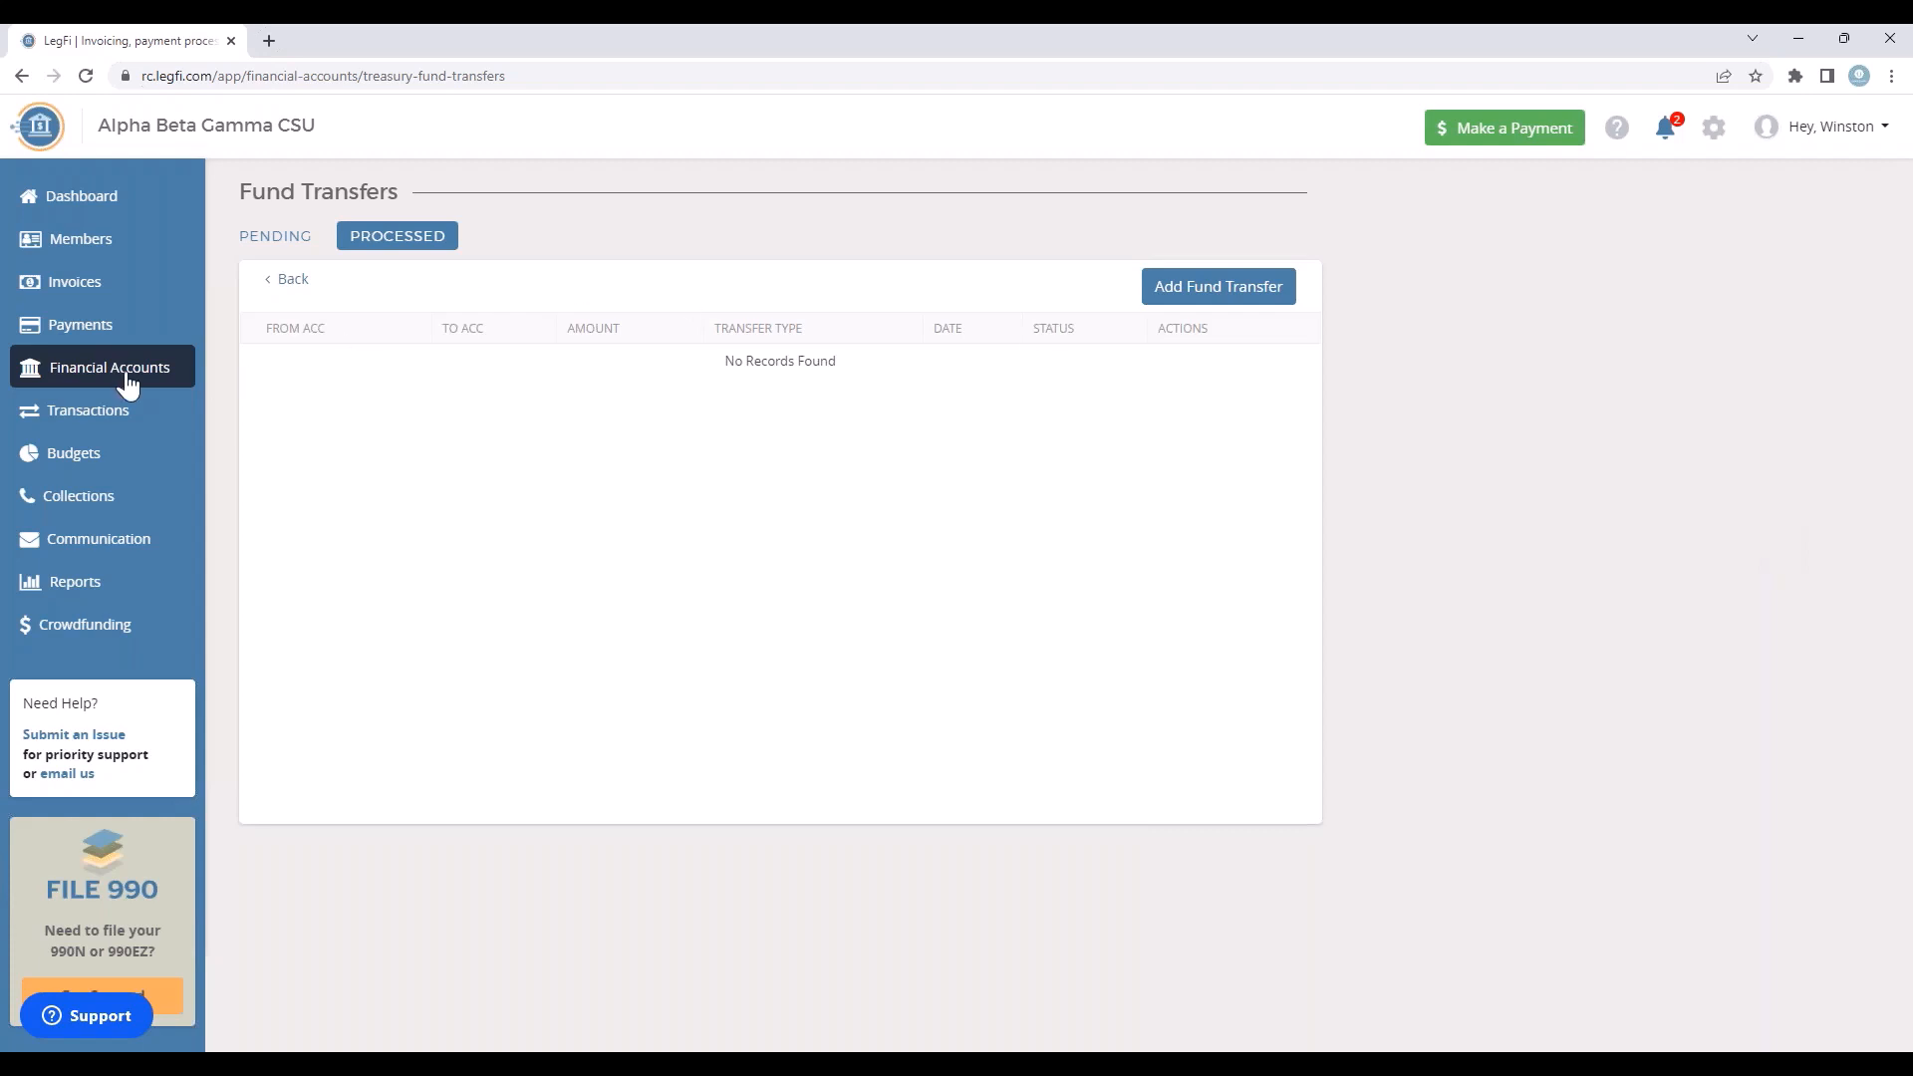
Step: Start adding a cardholder to the treasury account listed below Housing Account, choosing the first listed member and the Virtual card type
left_click(89, 383)
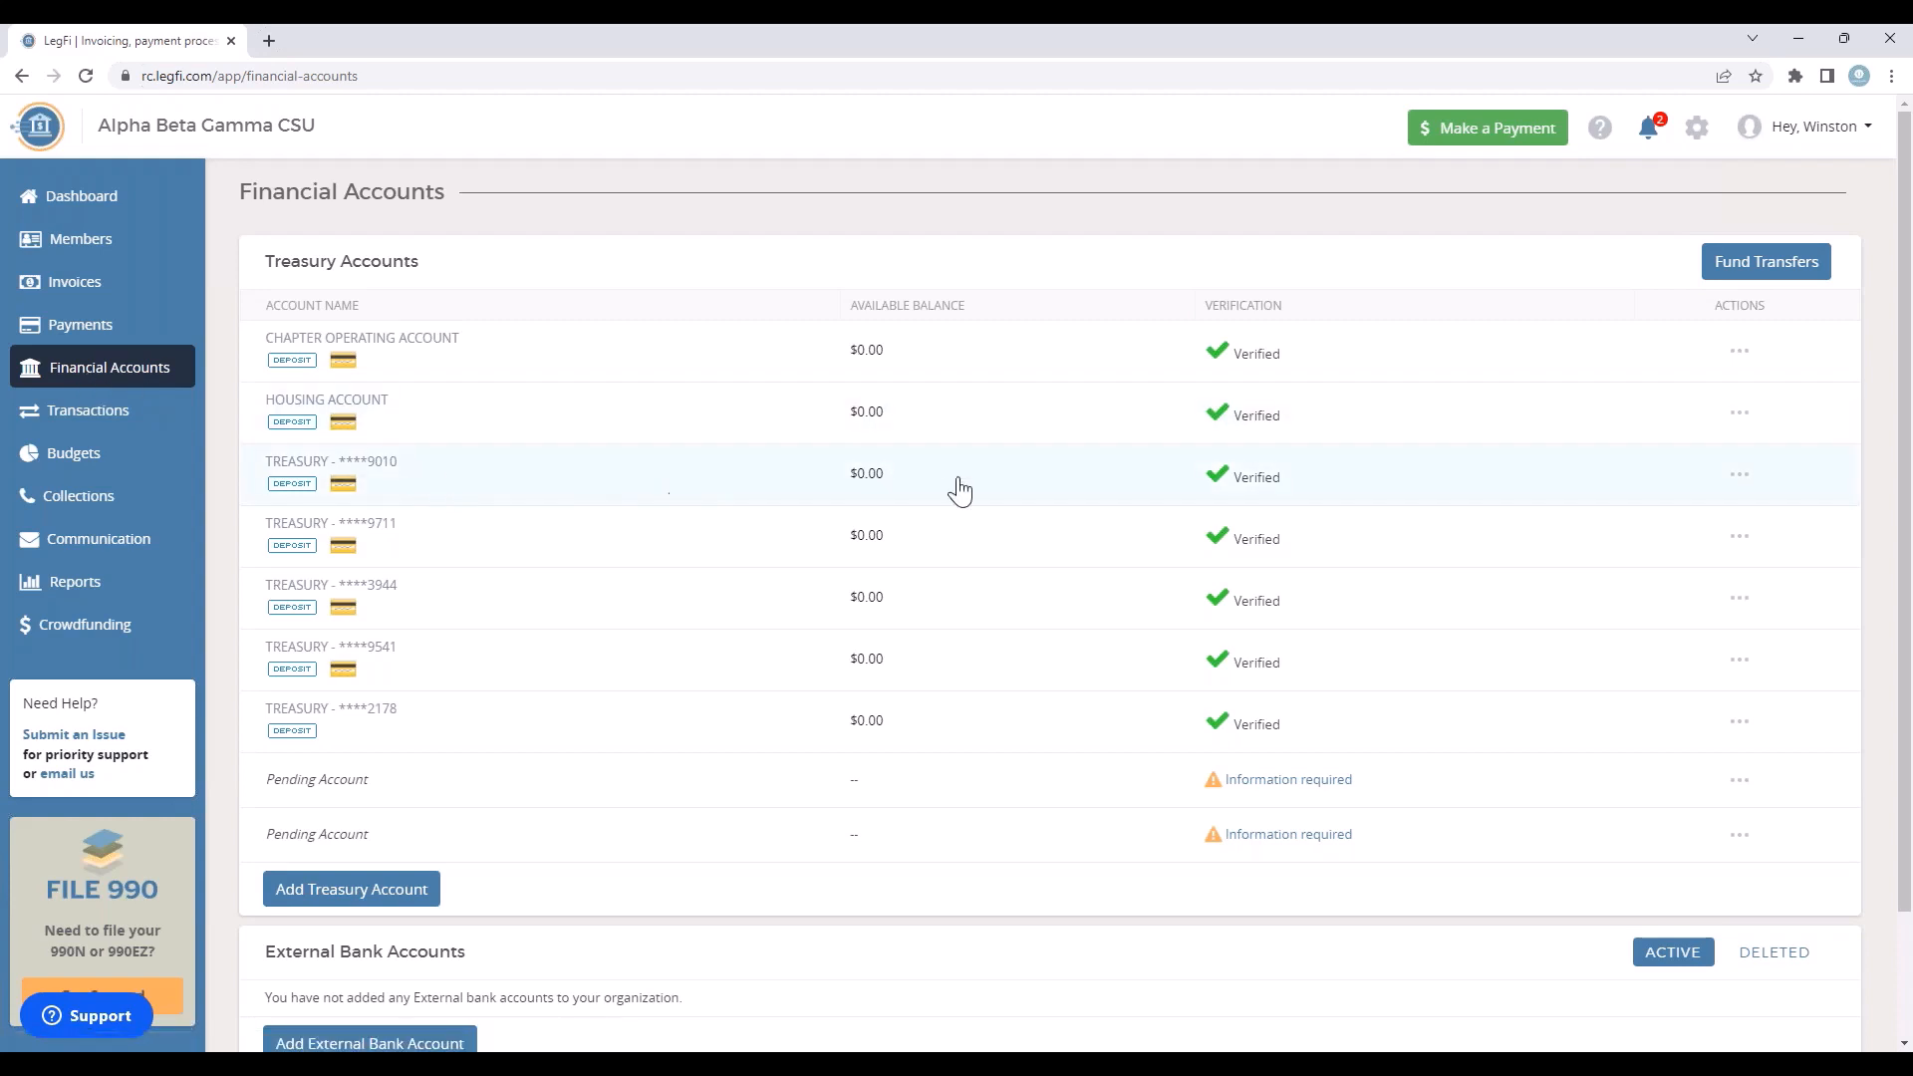
left_click(1750, 488)
left_click(1762, 518)
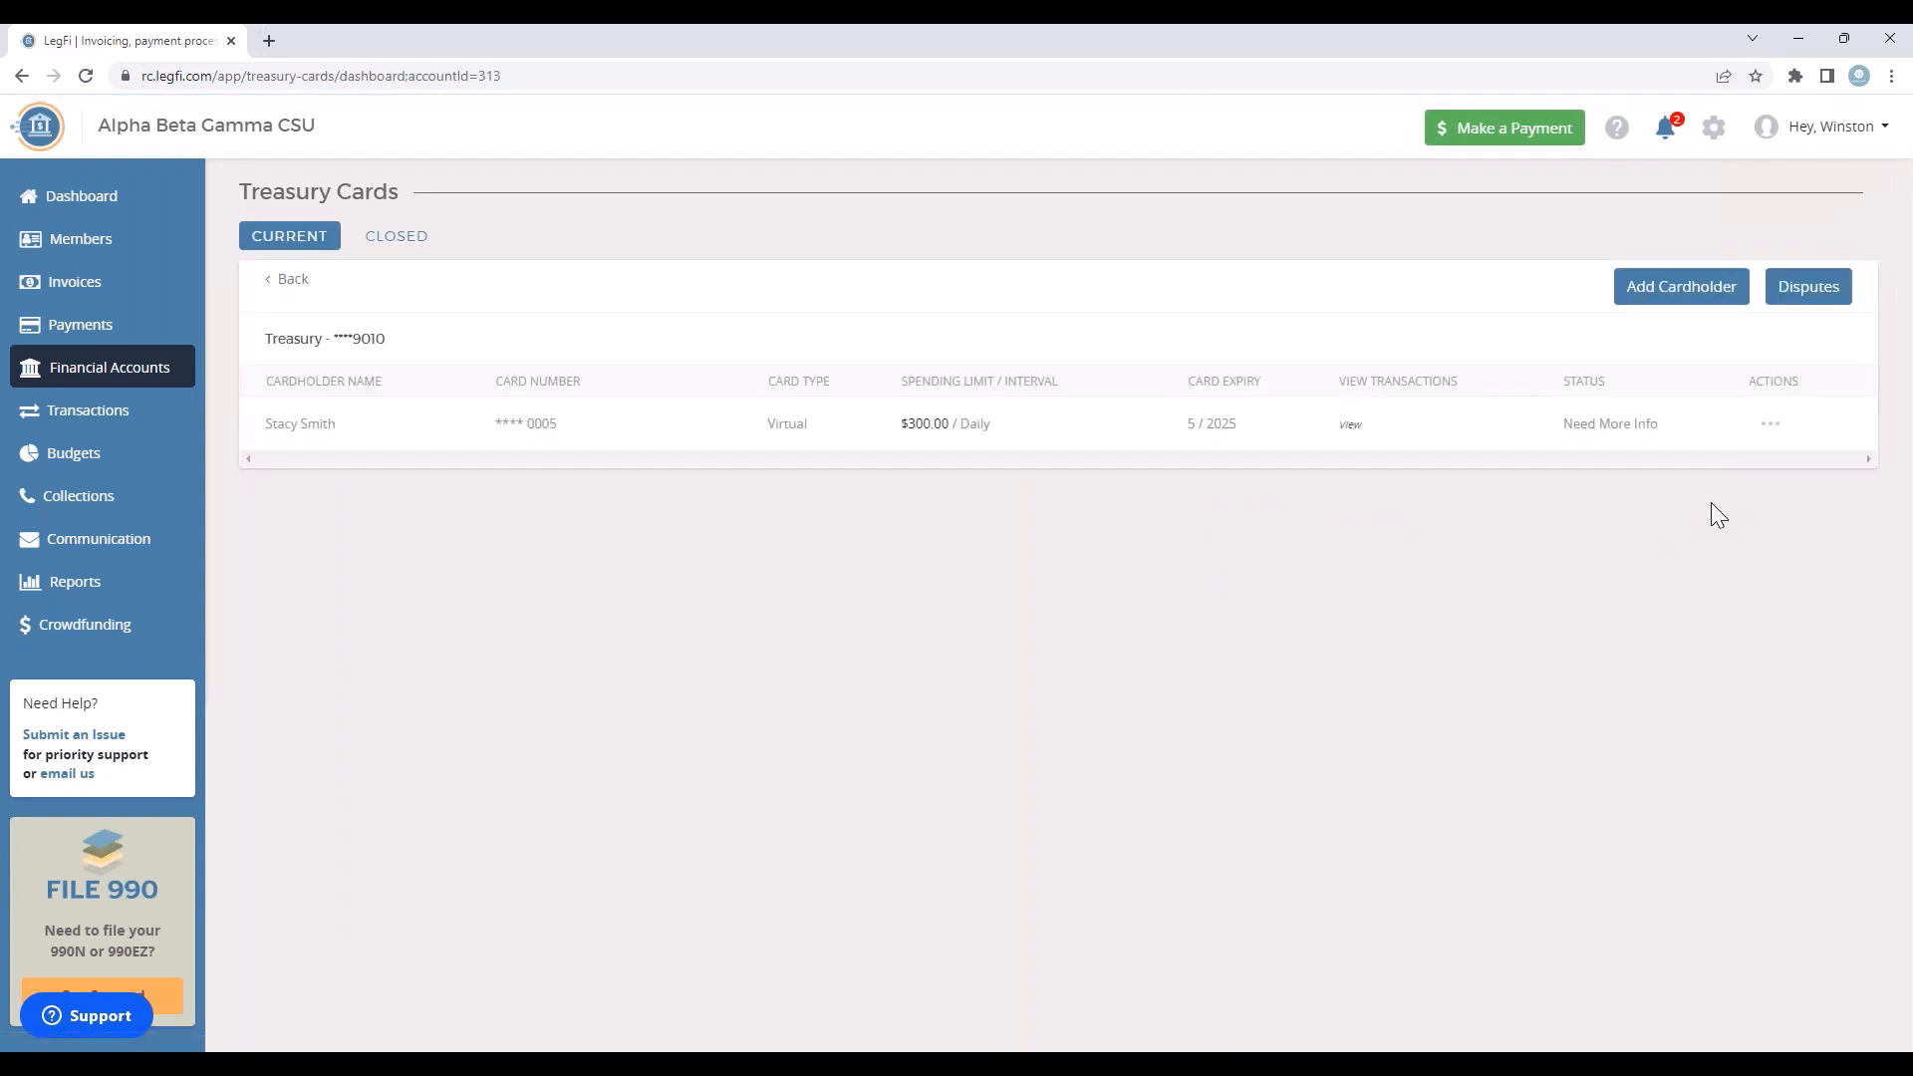
left_click(1696, 291)
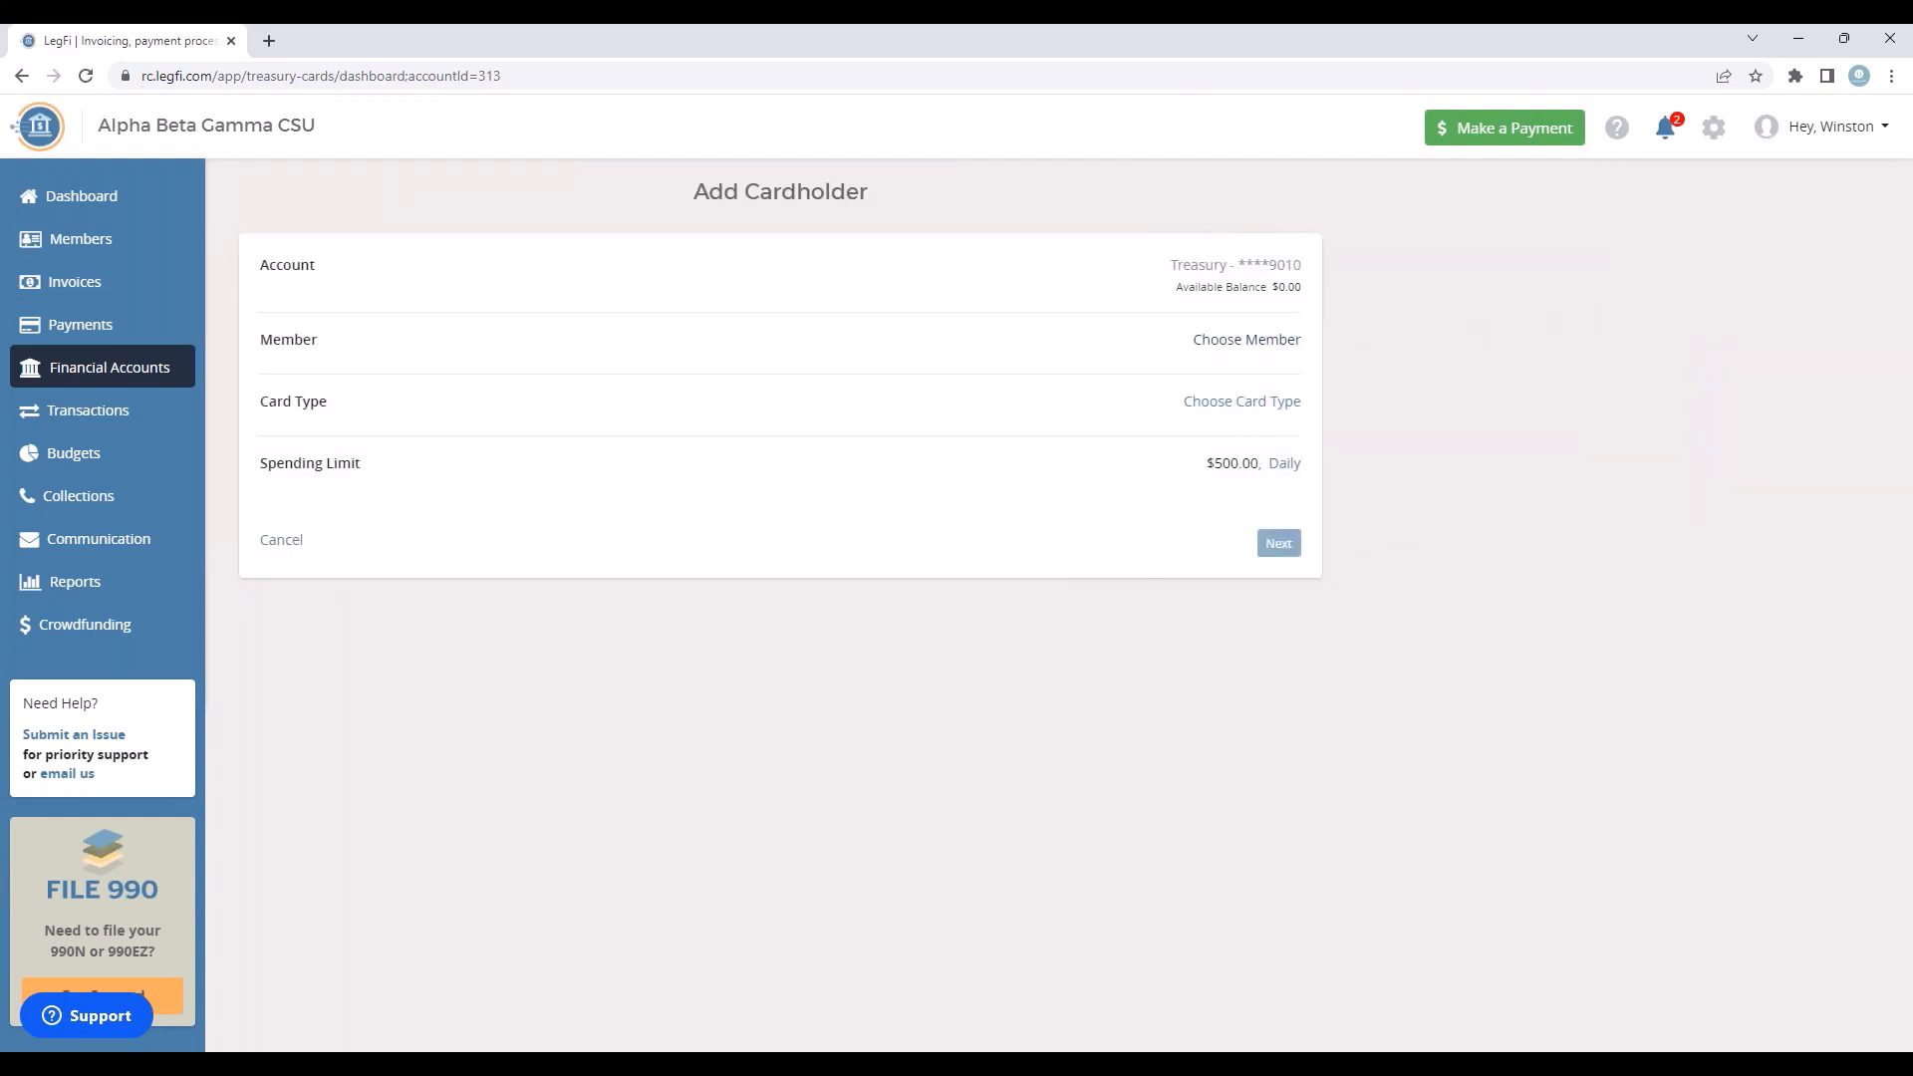
left_click(1241, 341)
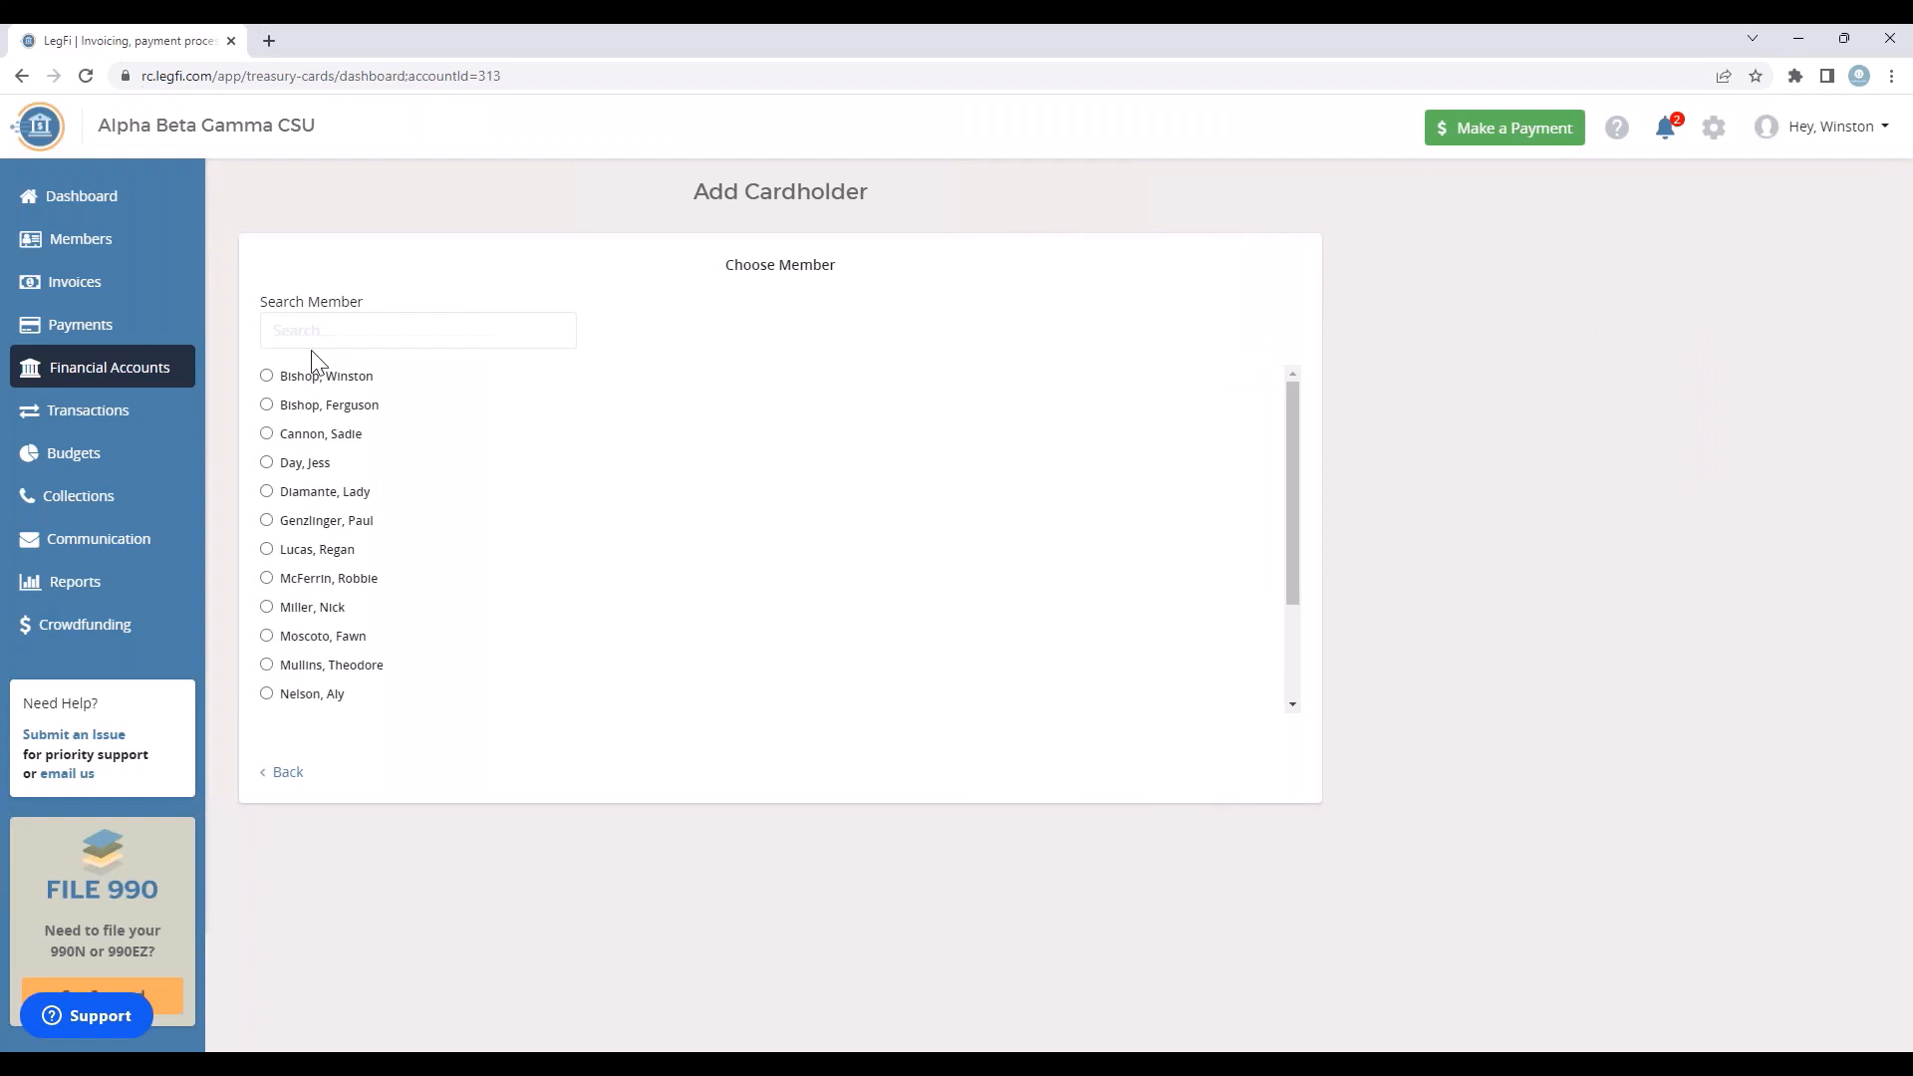
left_click(267, 377)
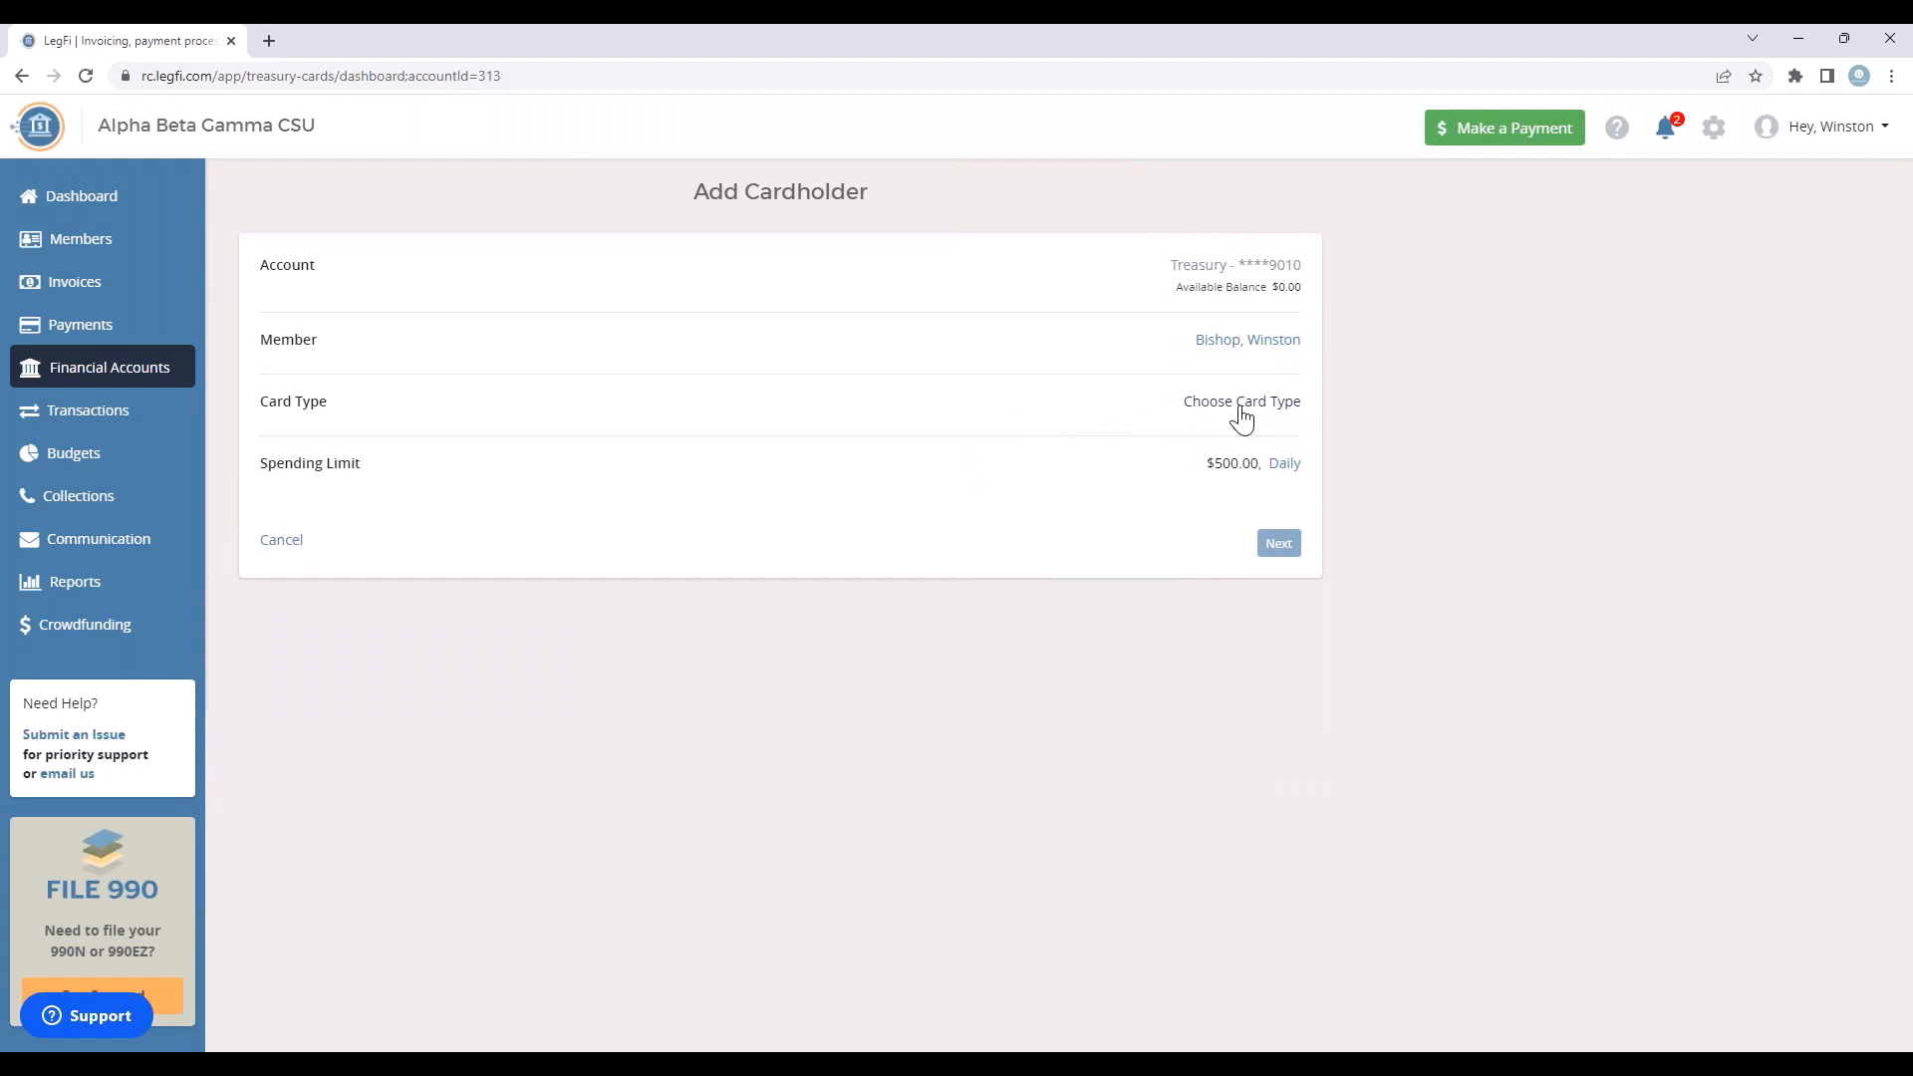
left_click(1241, 403)
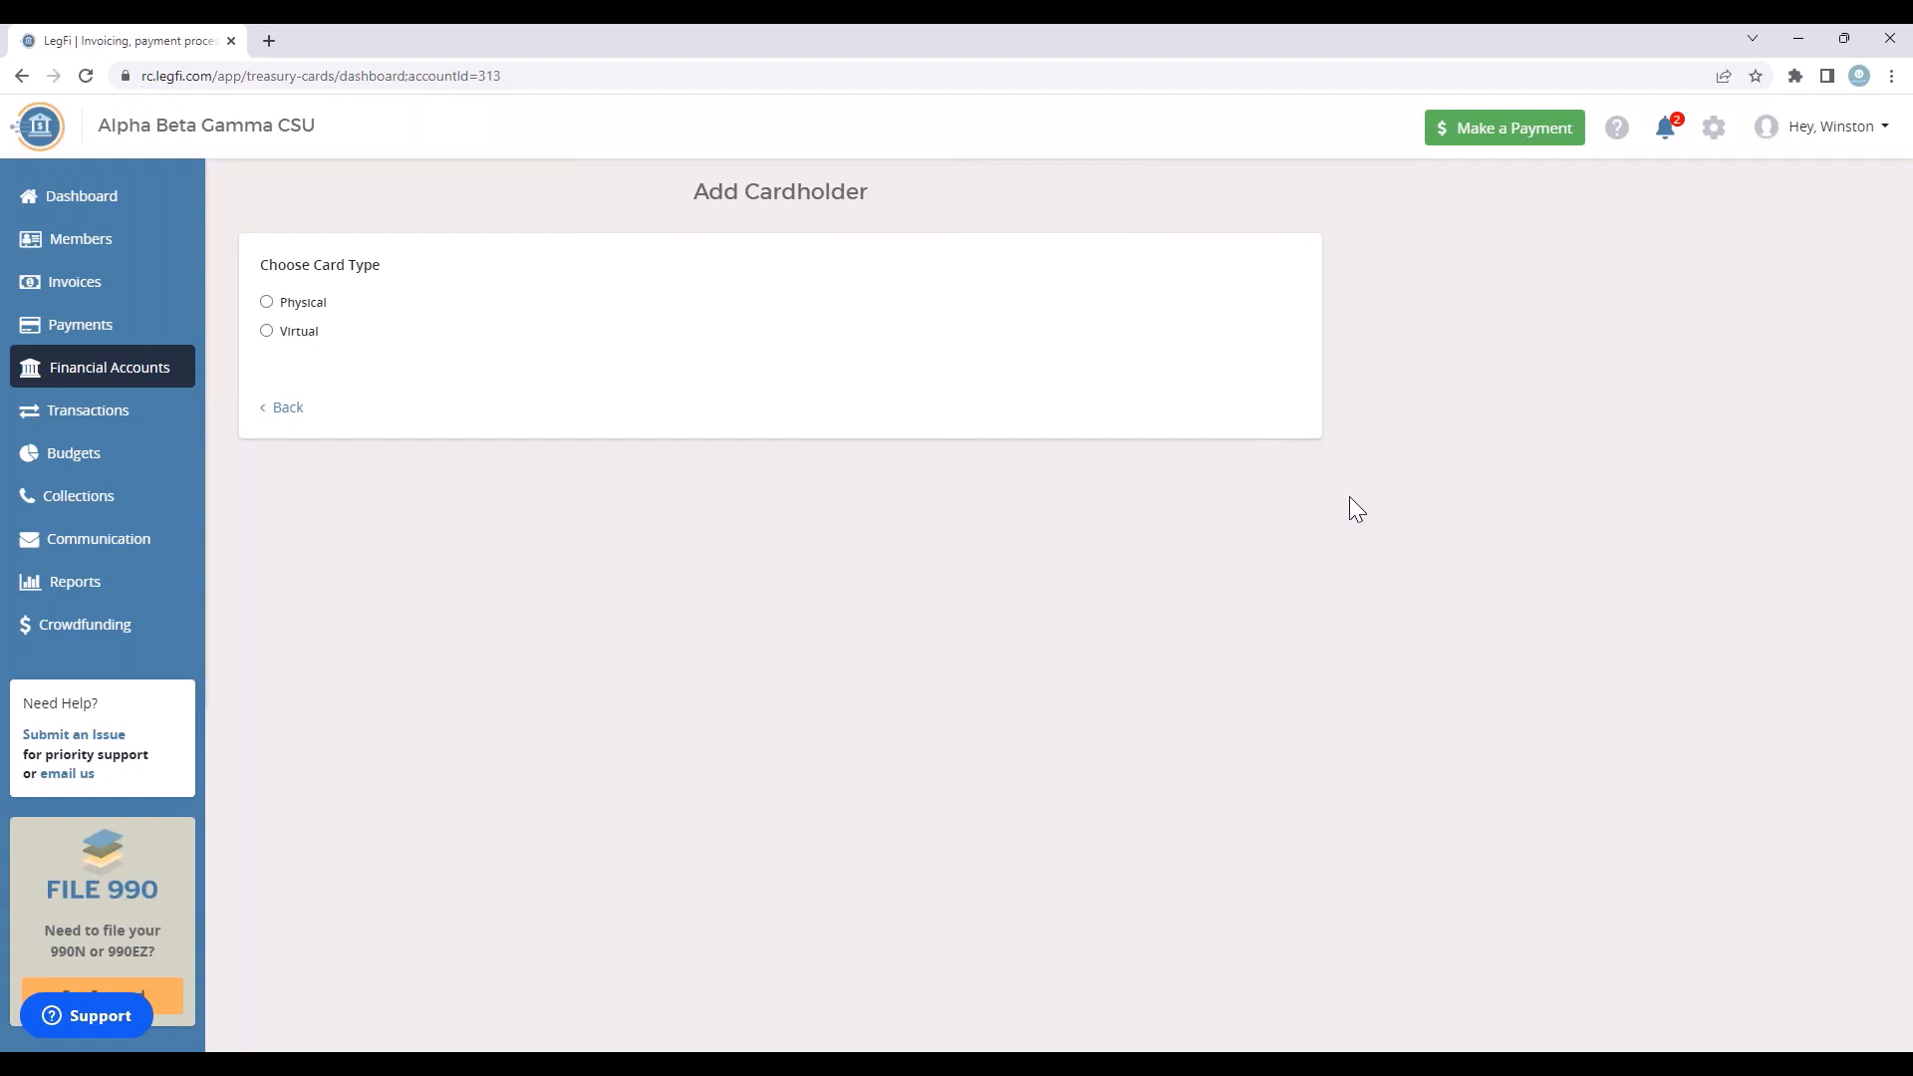
left_click(266, 330)
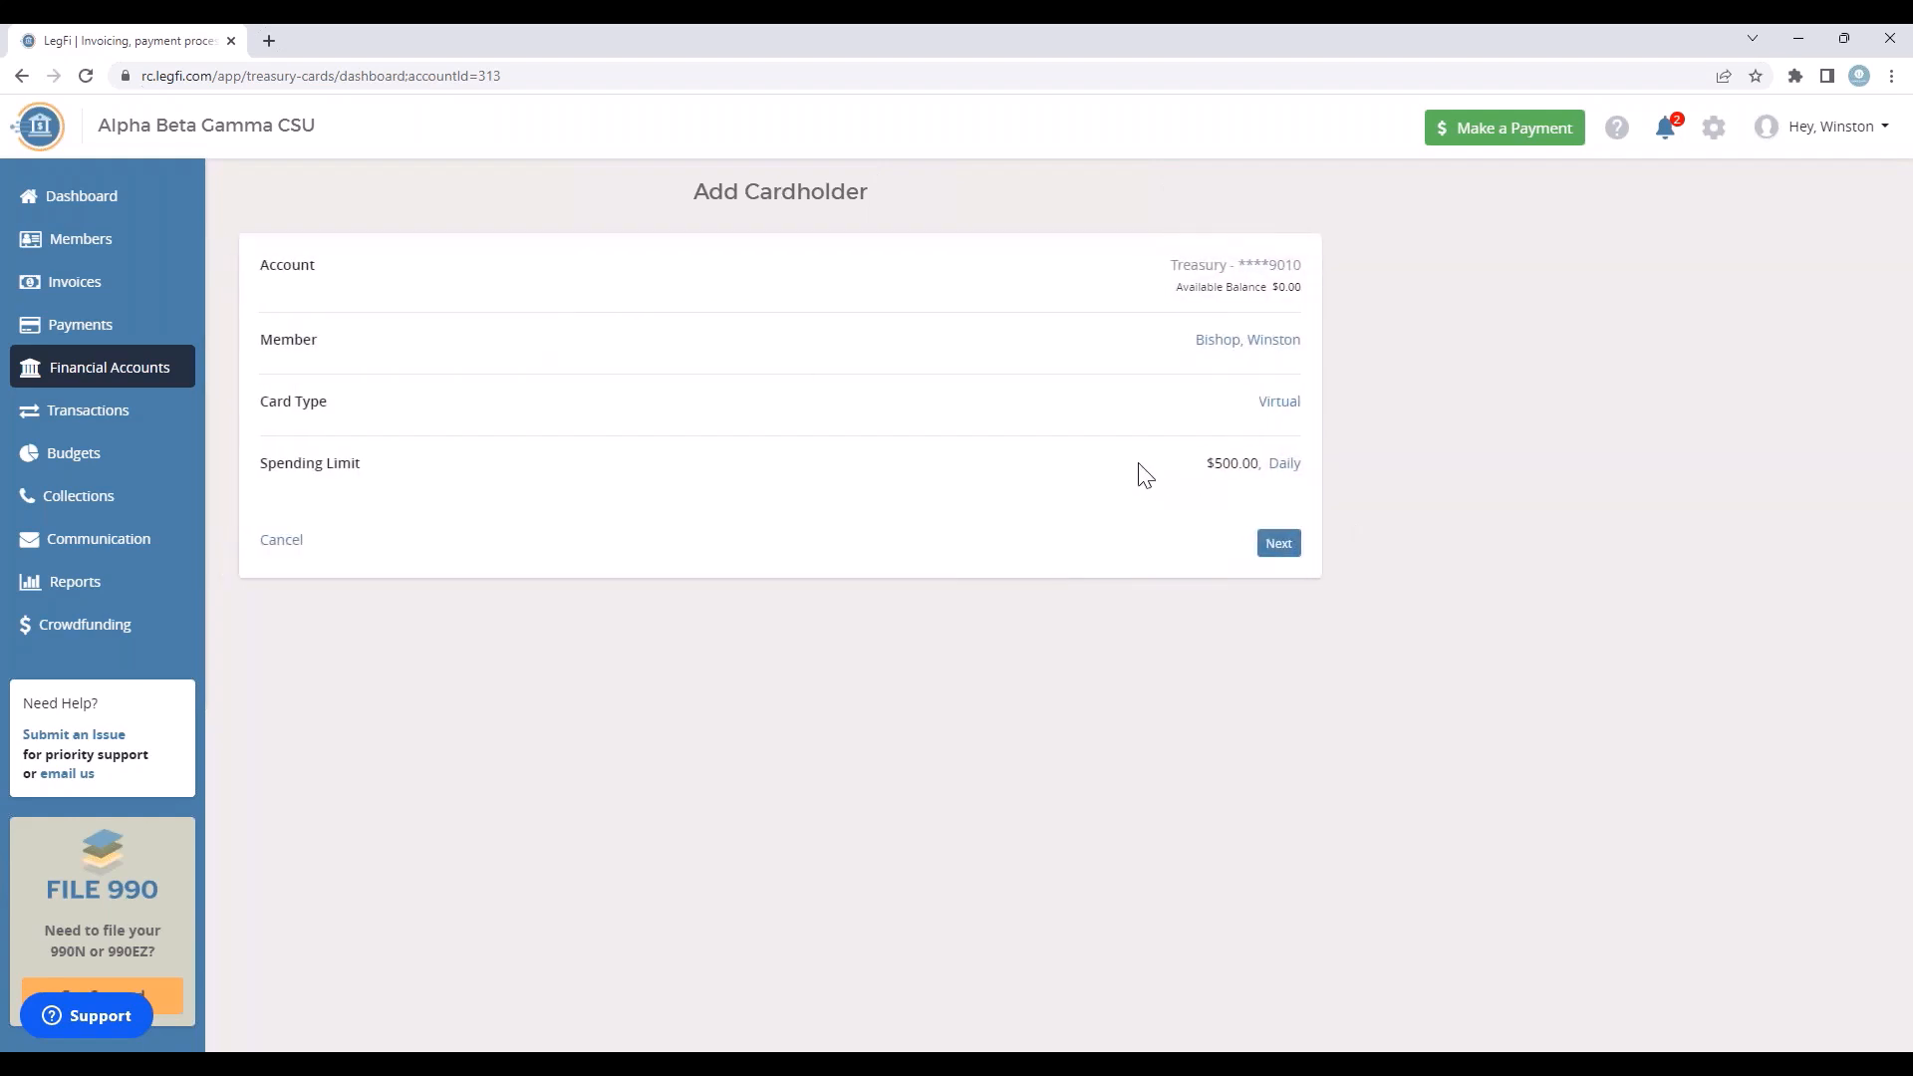
Step: Set the card's spending limit interval to Monthly and submit the new cardholder
left_click(1283, 466)
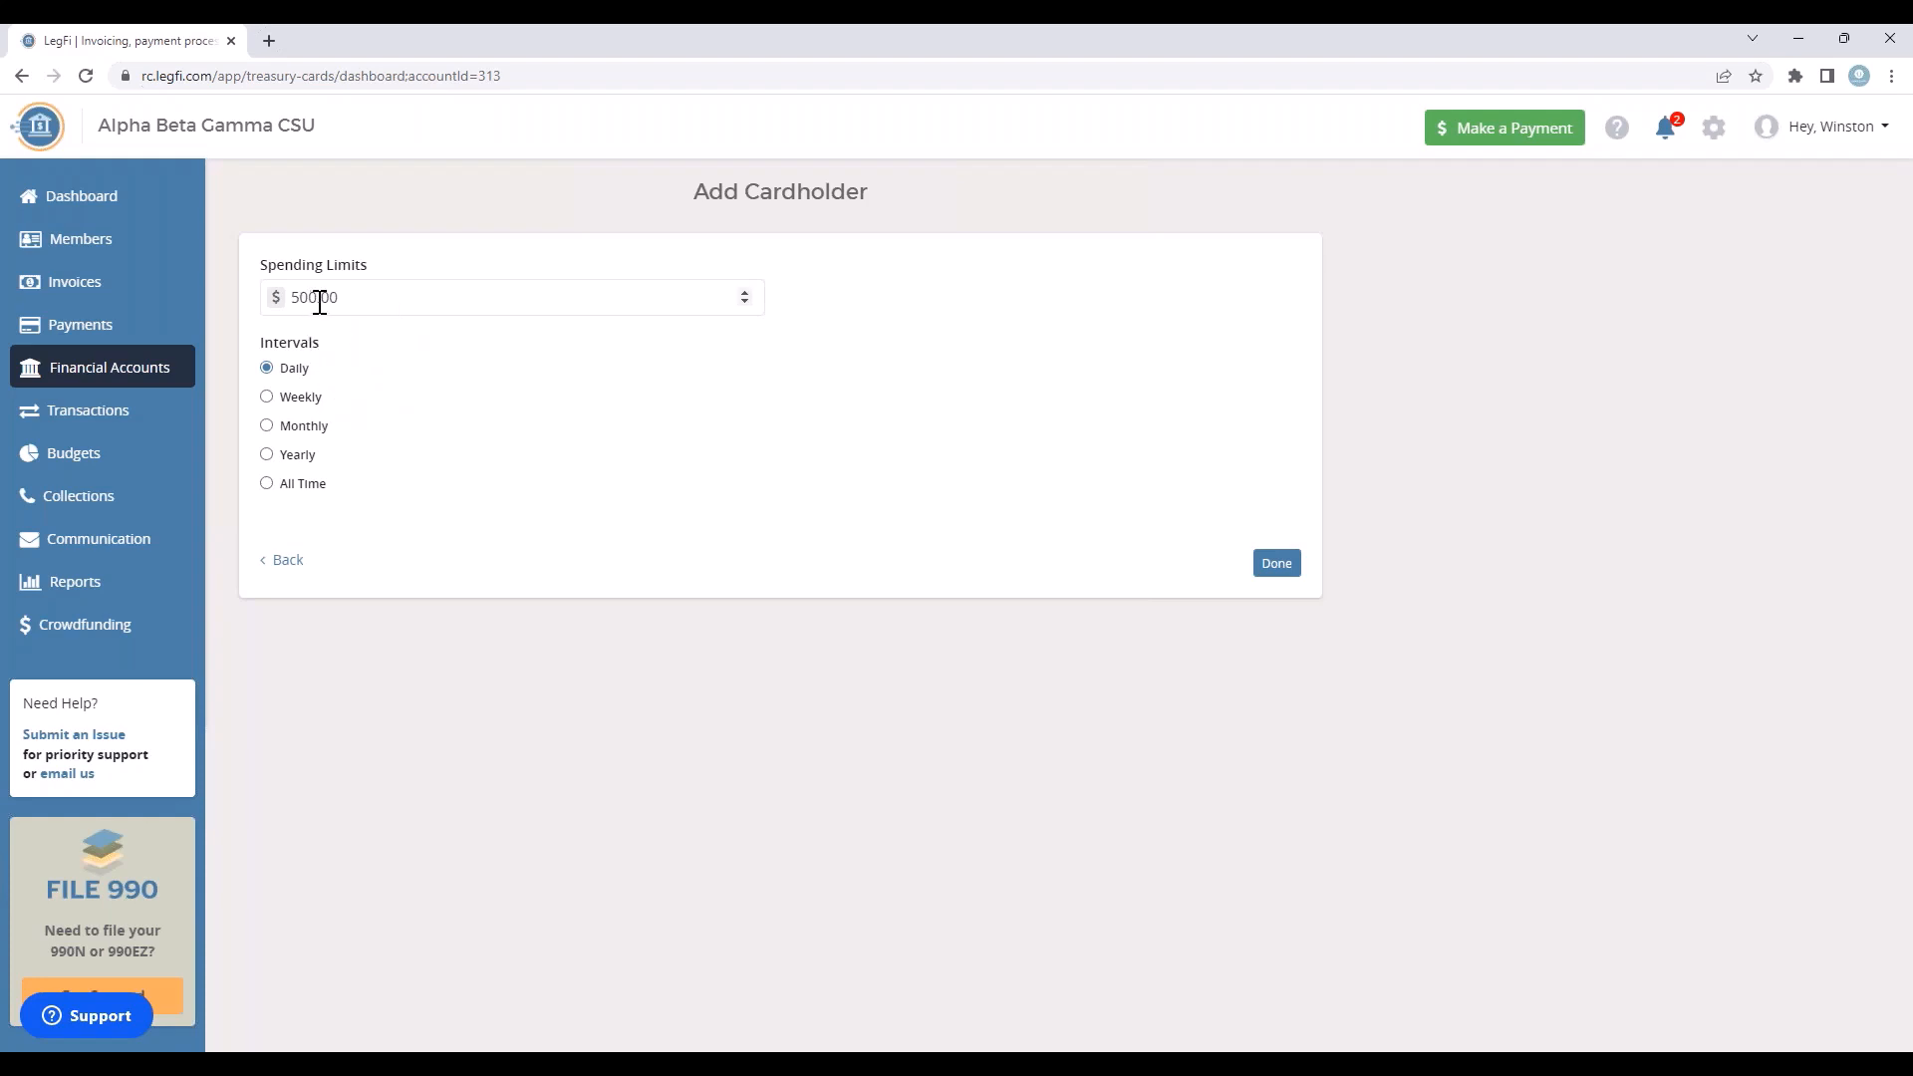
left_click(267, 425)
left_click(1277, 564)
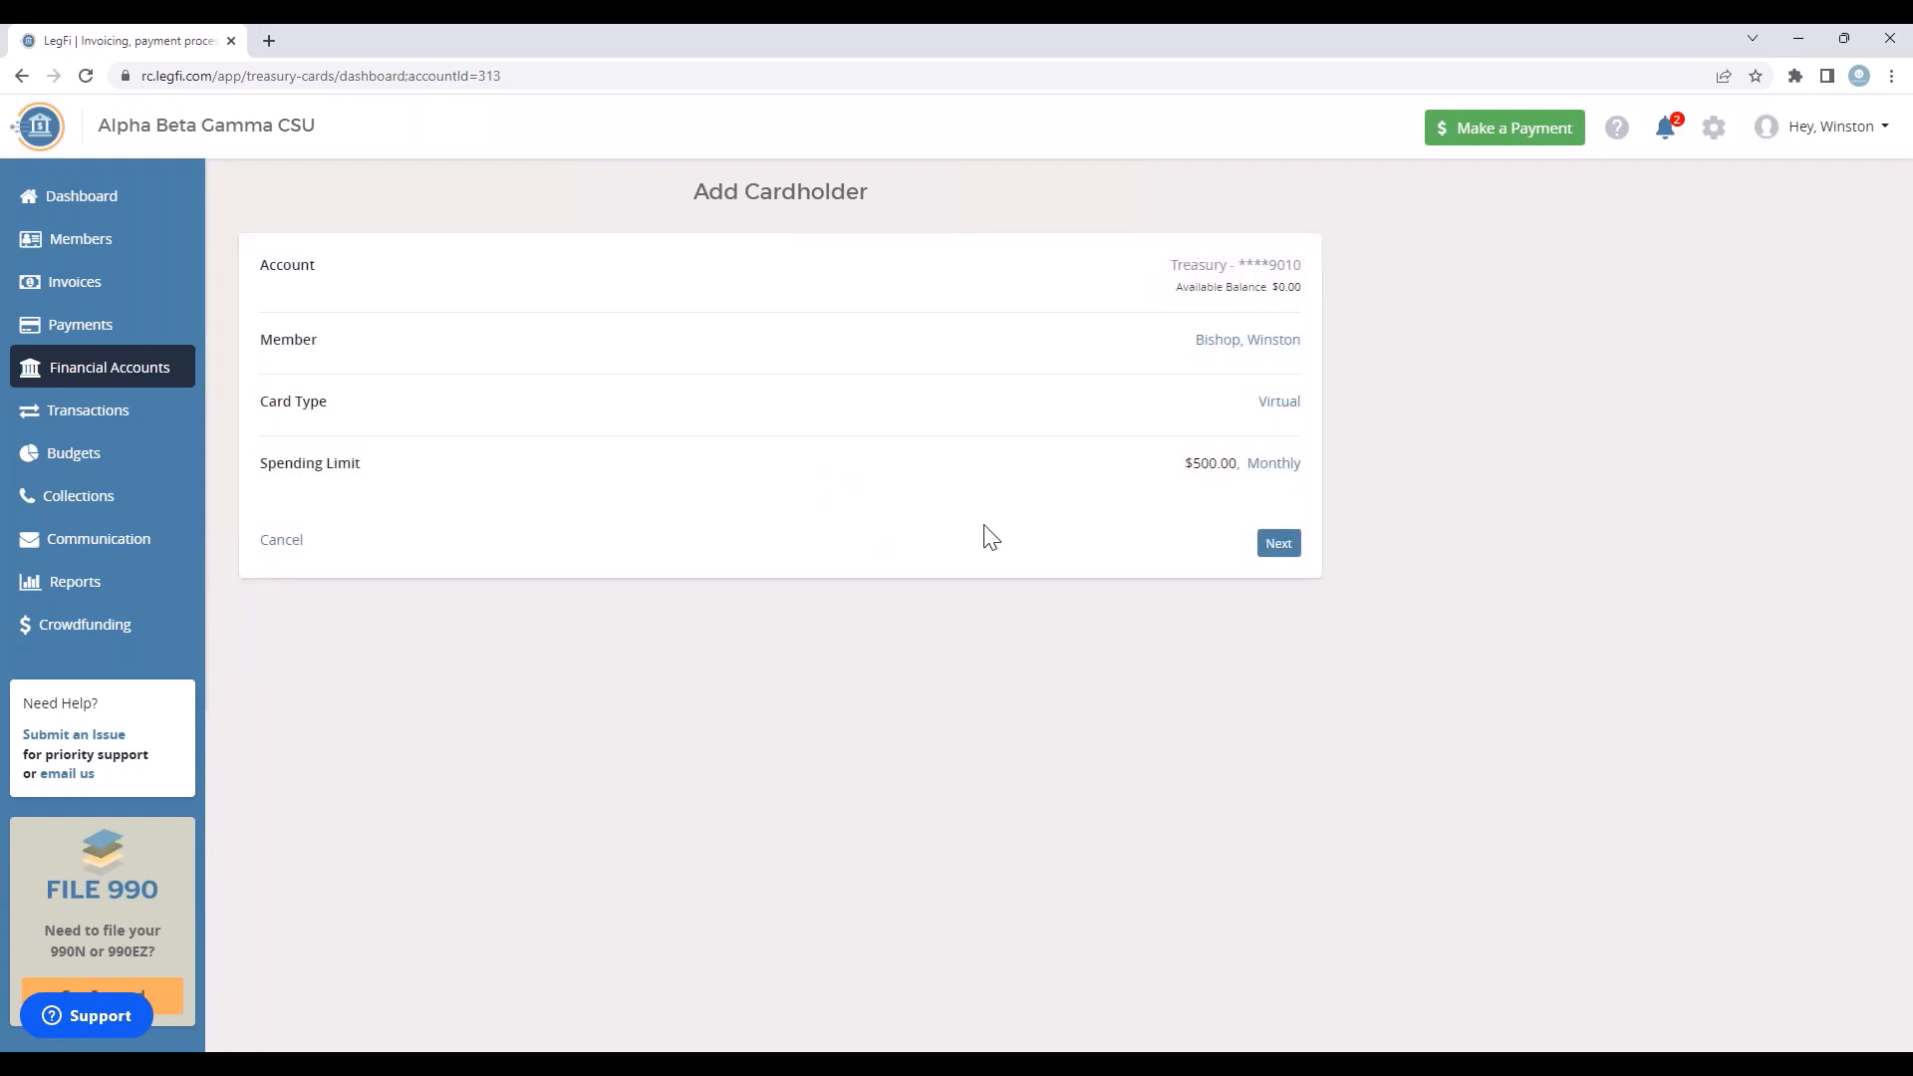
left_click(1274, 546)
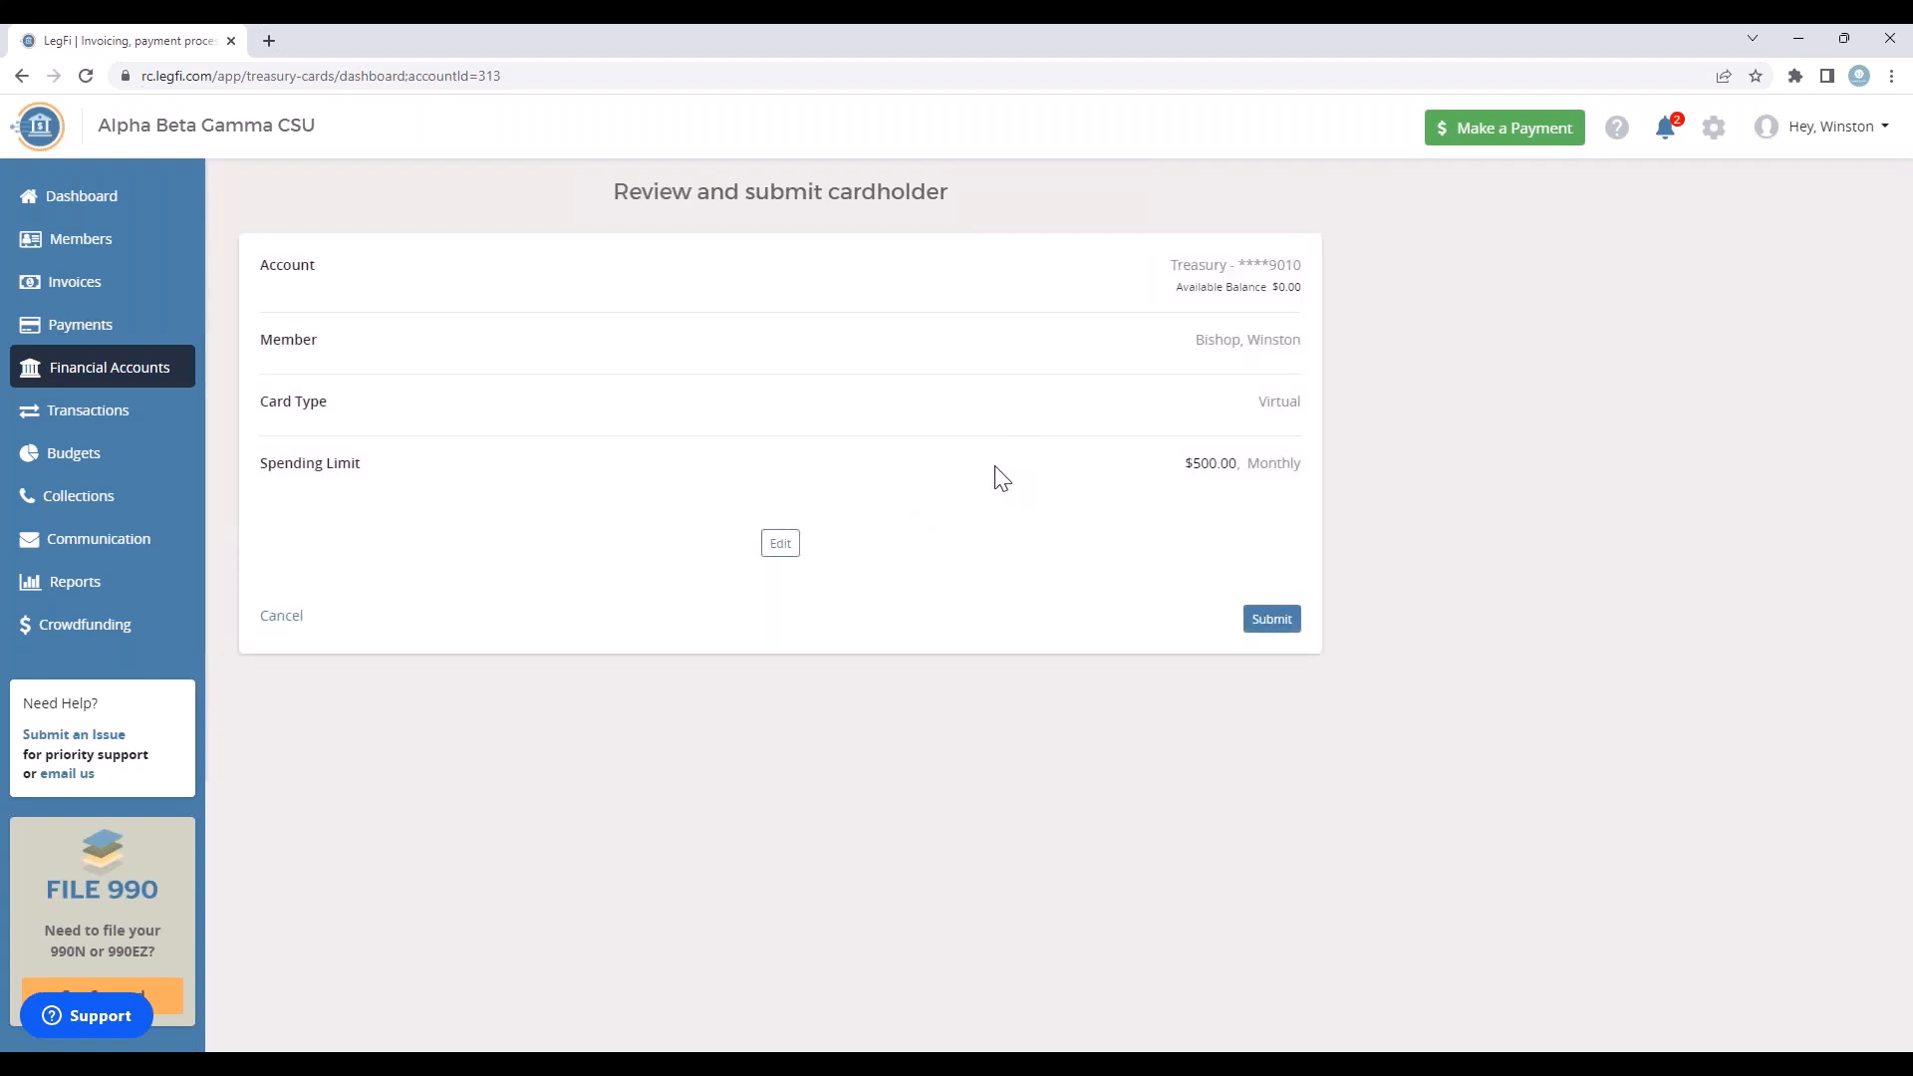
left_click(1276, 622)
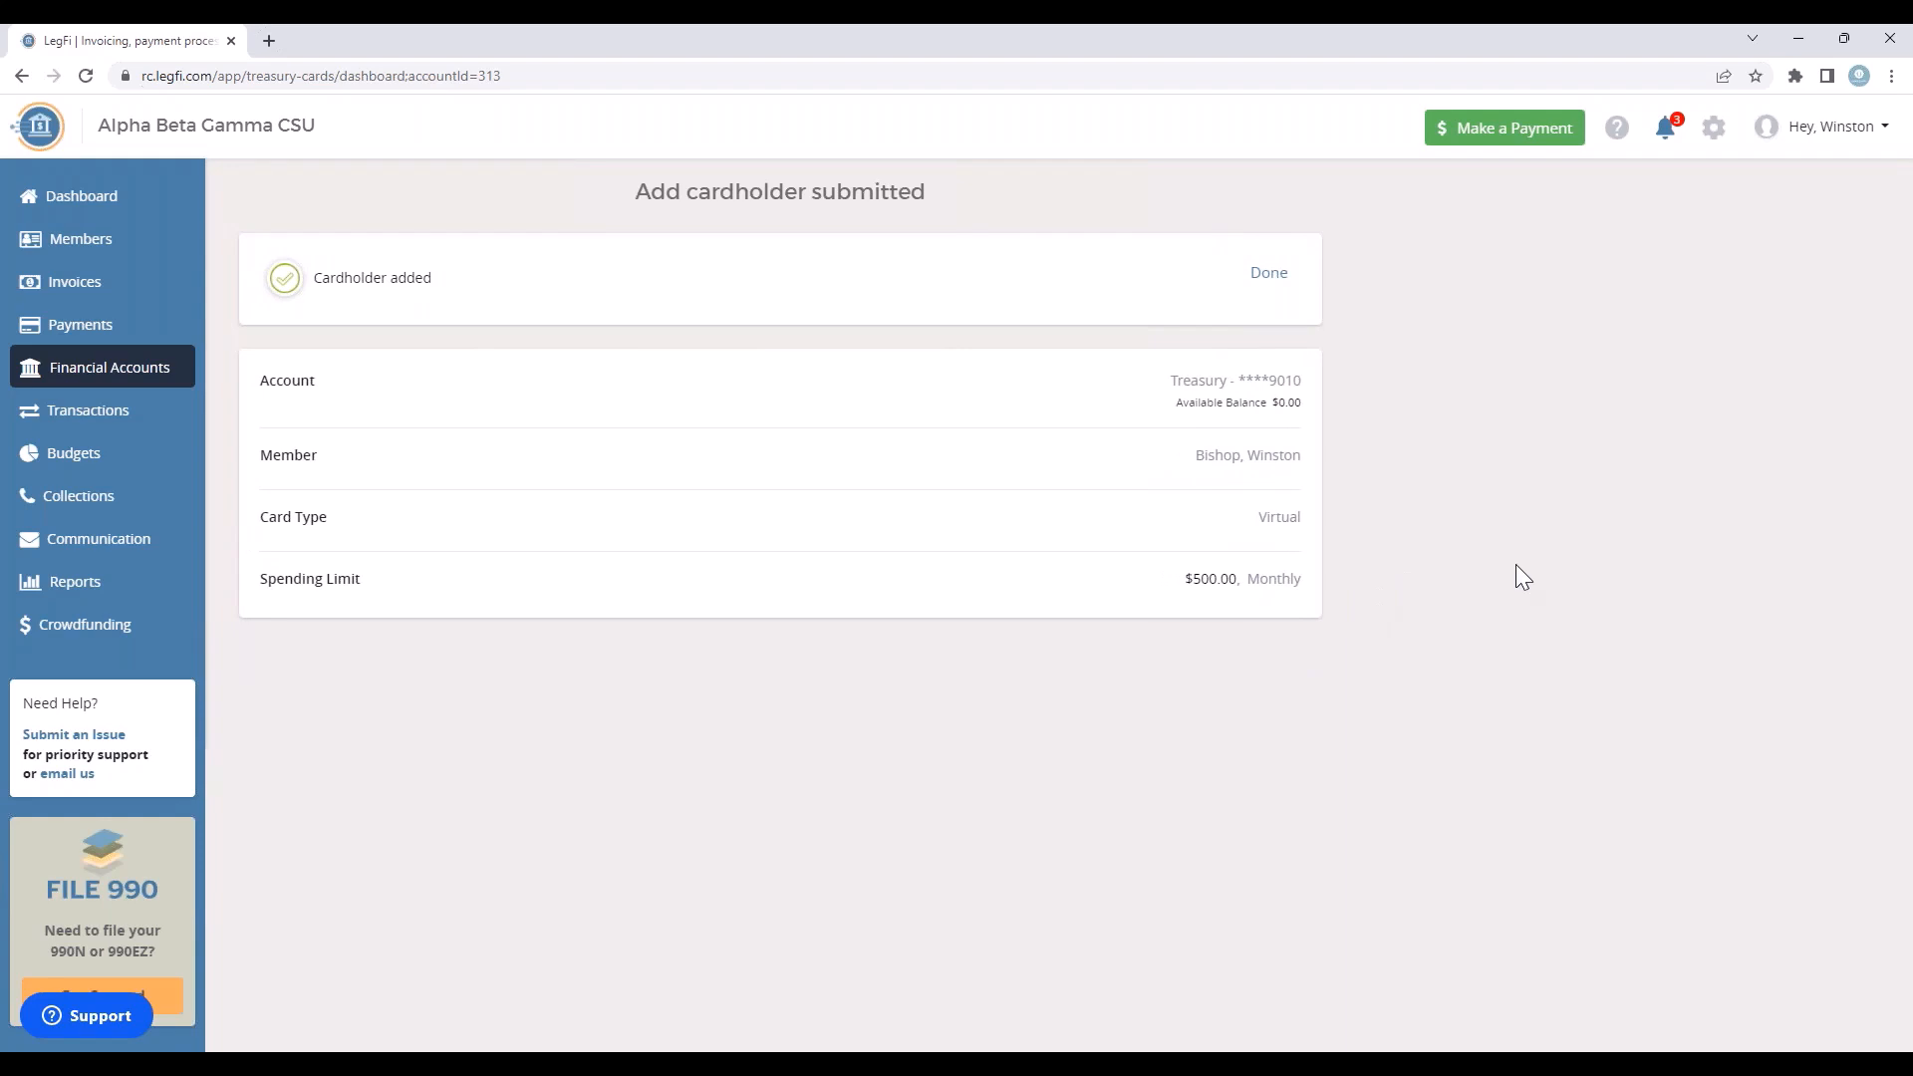
left_click(1269, 275)
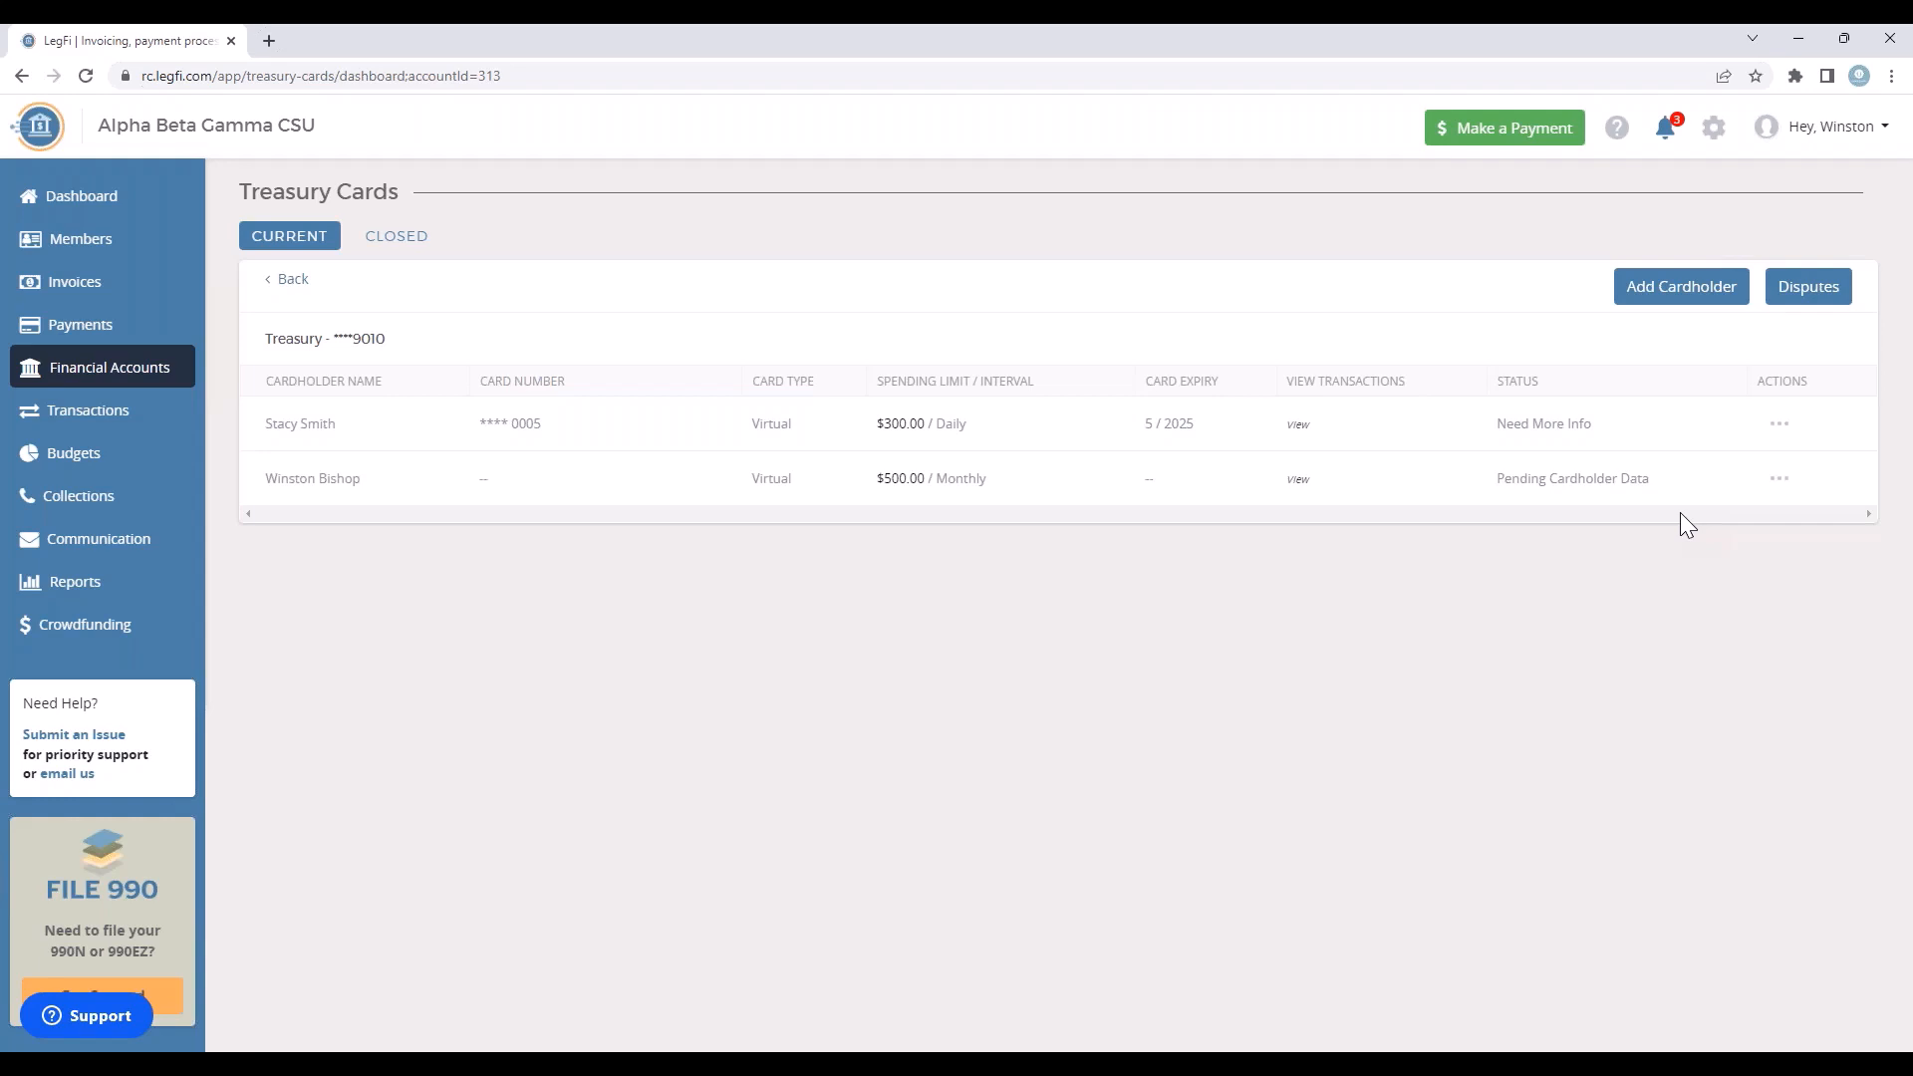
Step: Open the Housing Account's treasury cards and examine the actions available for its existing cardholder
left_click(287, 282)
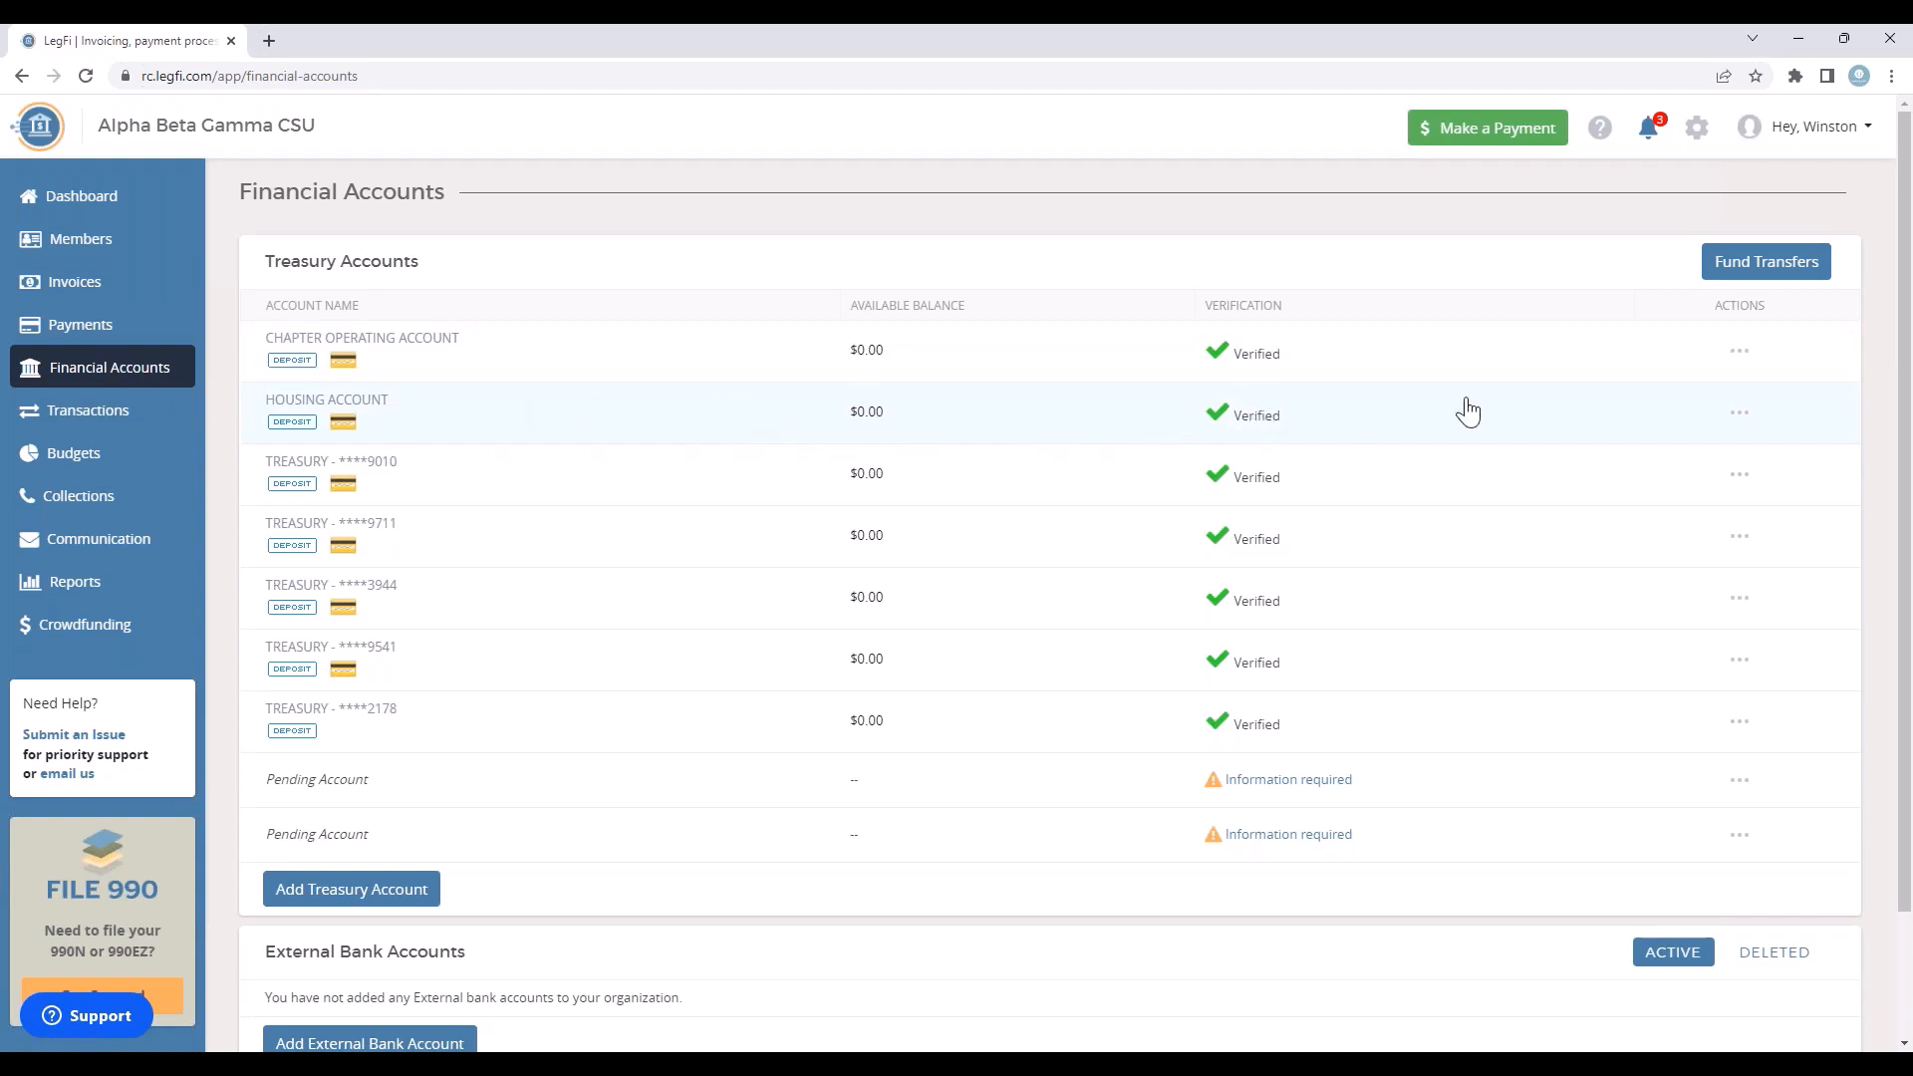
left_click(1740, 413)
left_click(1744, 453)
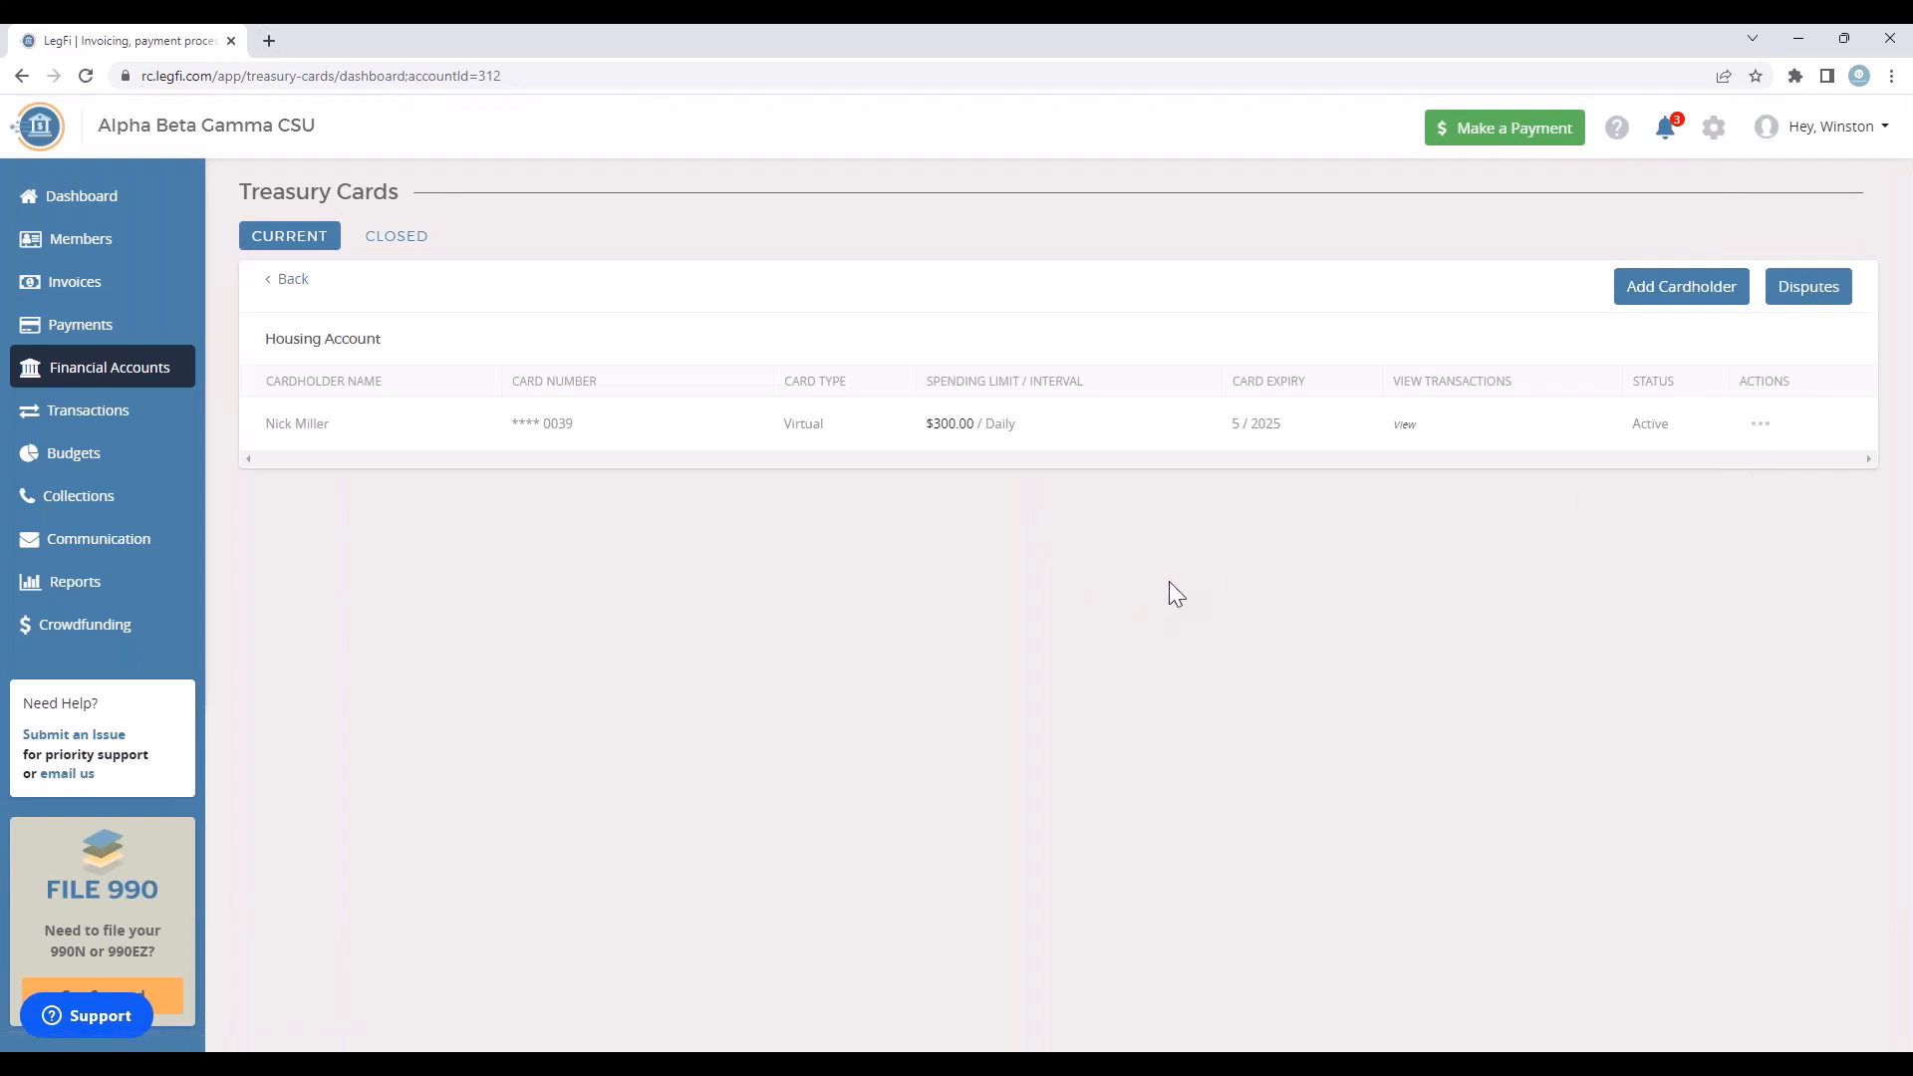
left_click(1762, 429)
left_click(1870, 443)
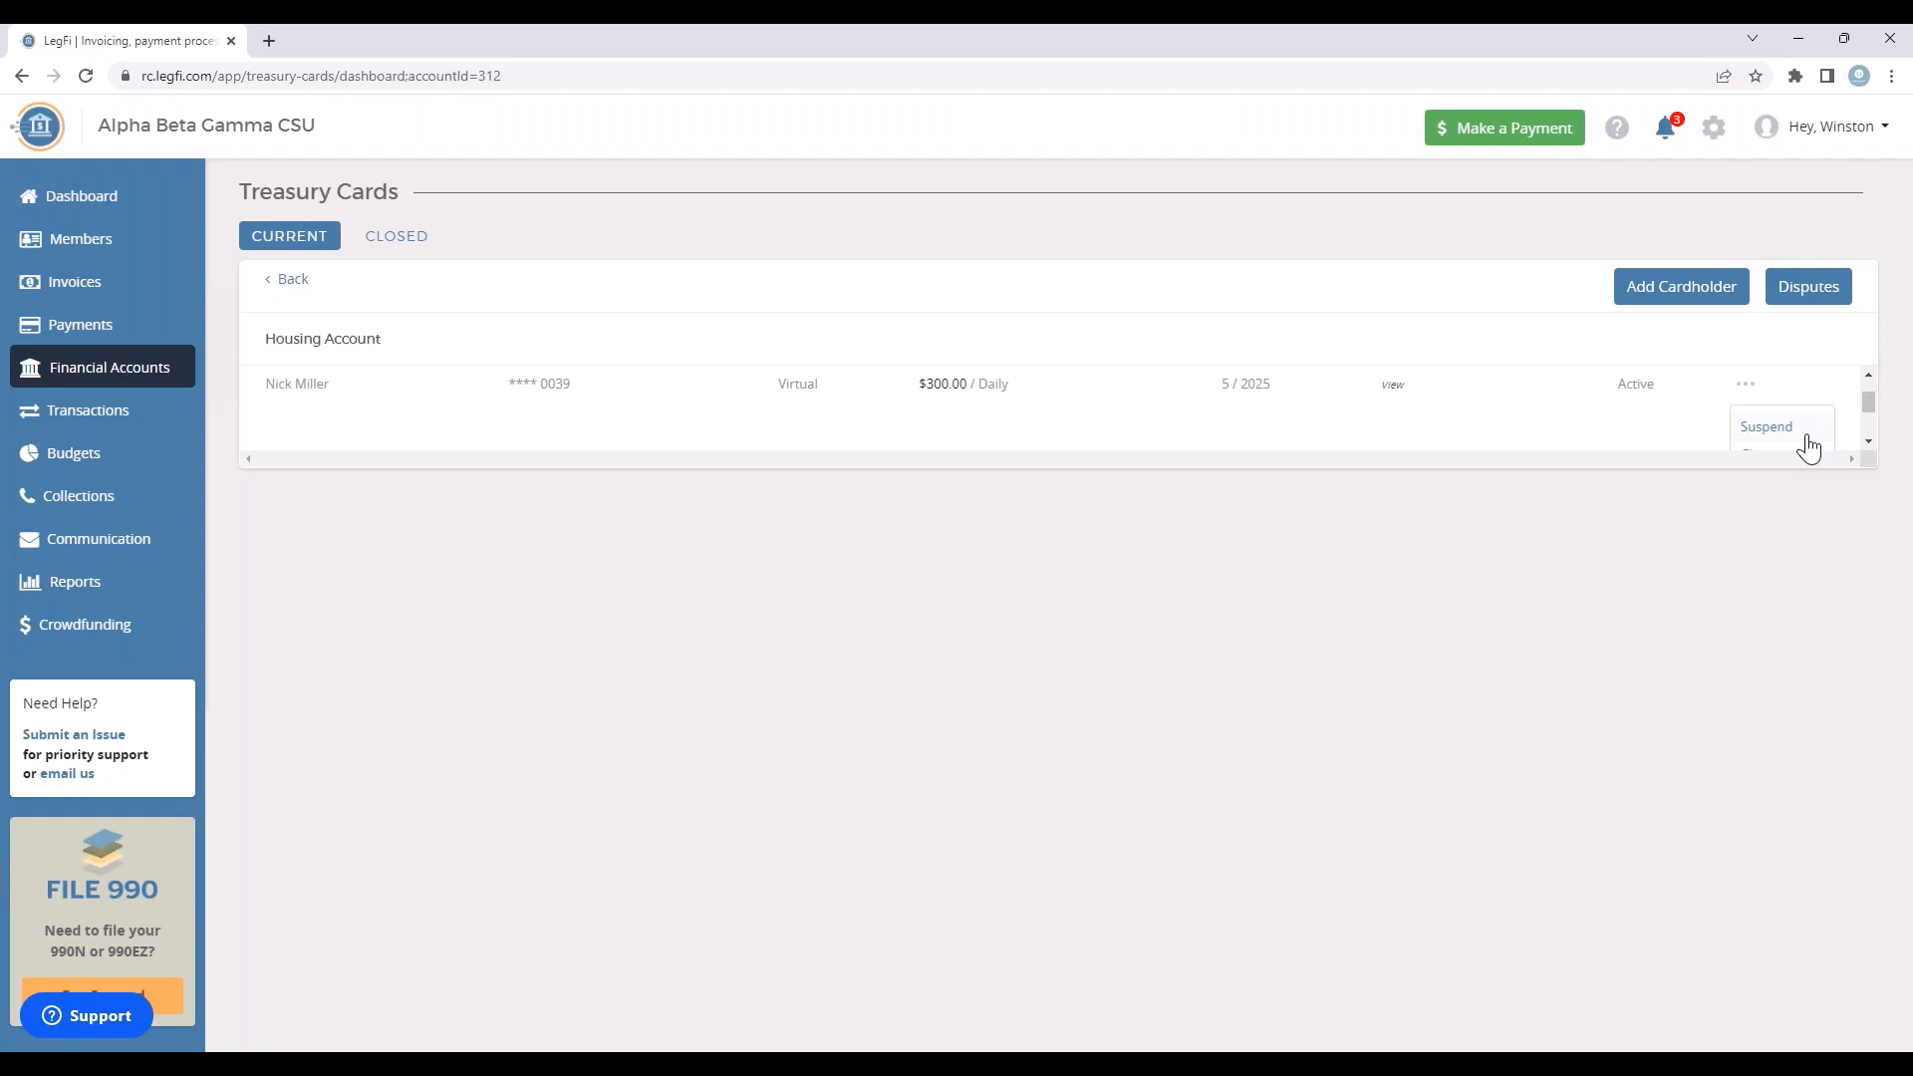
left_click(1868, 441)
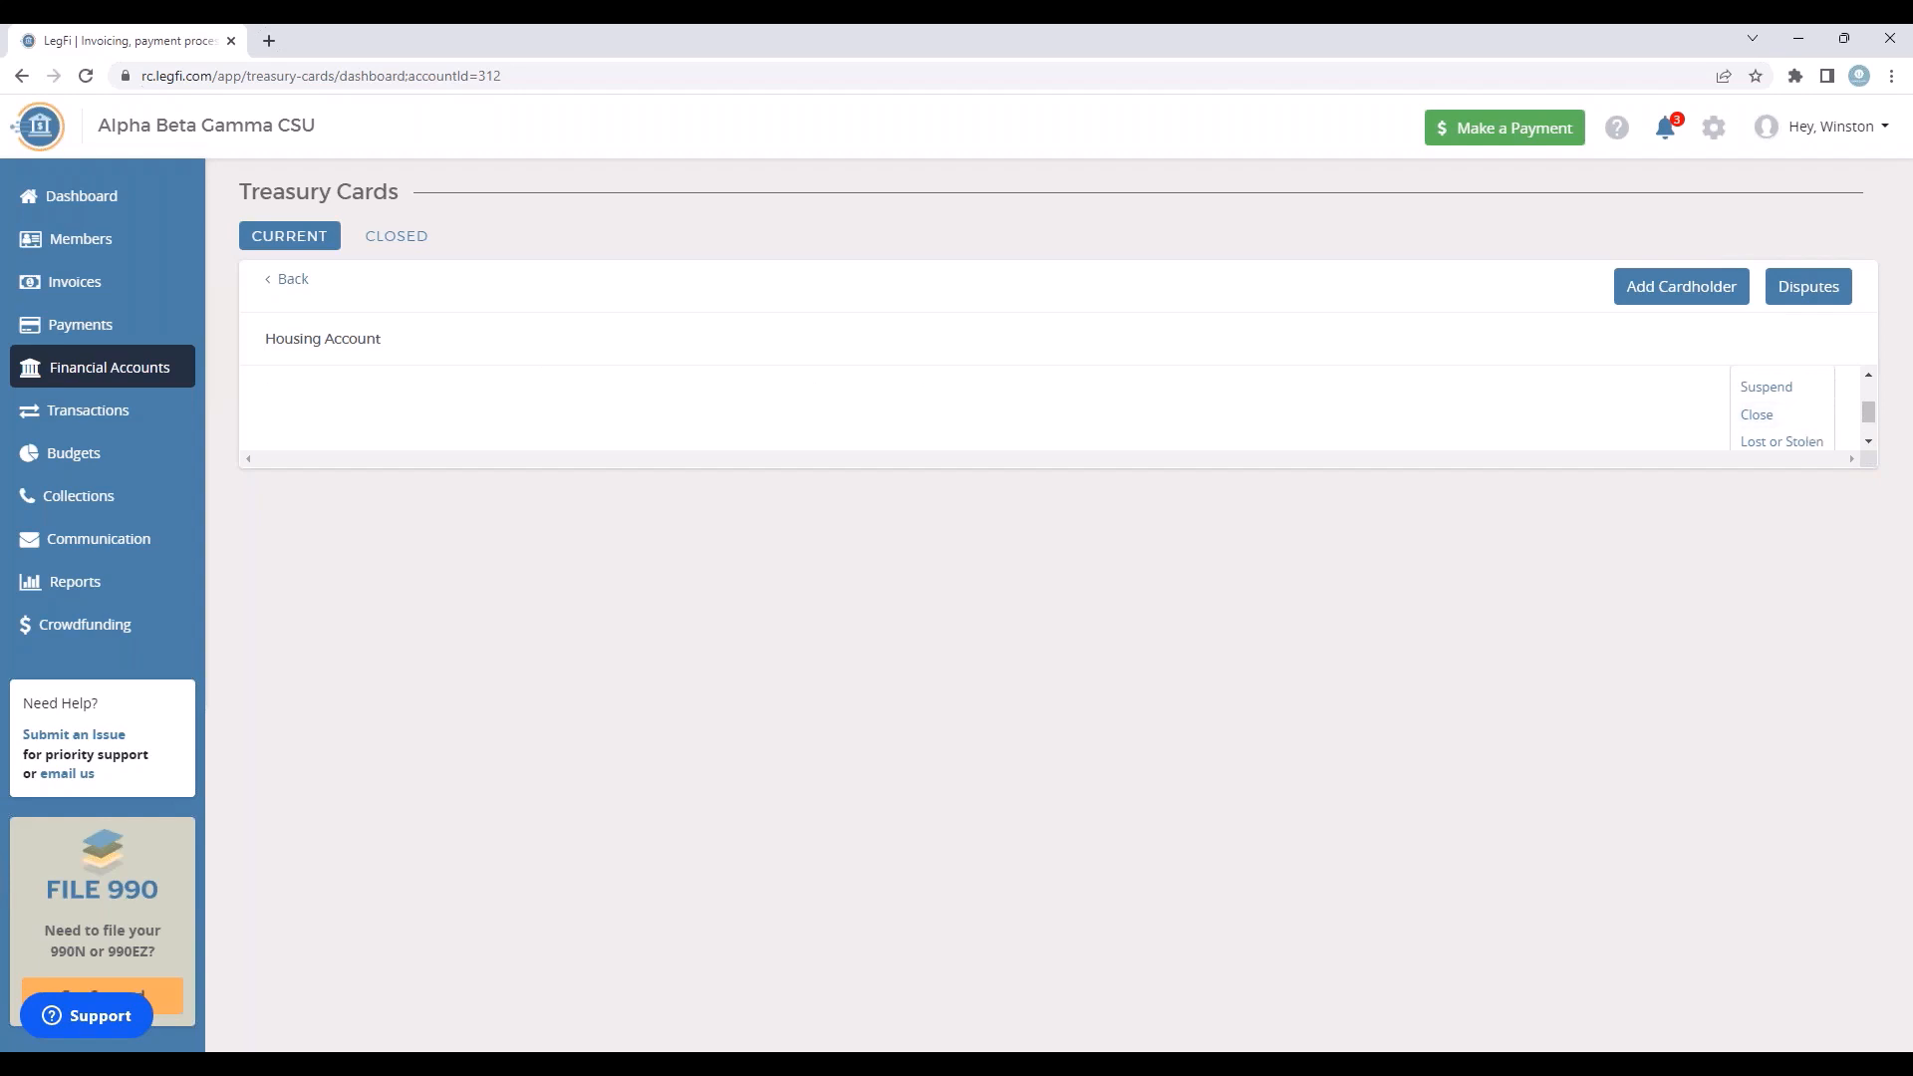
left_click(1870, 442)
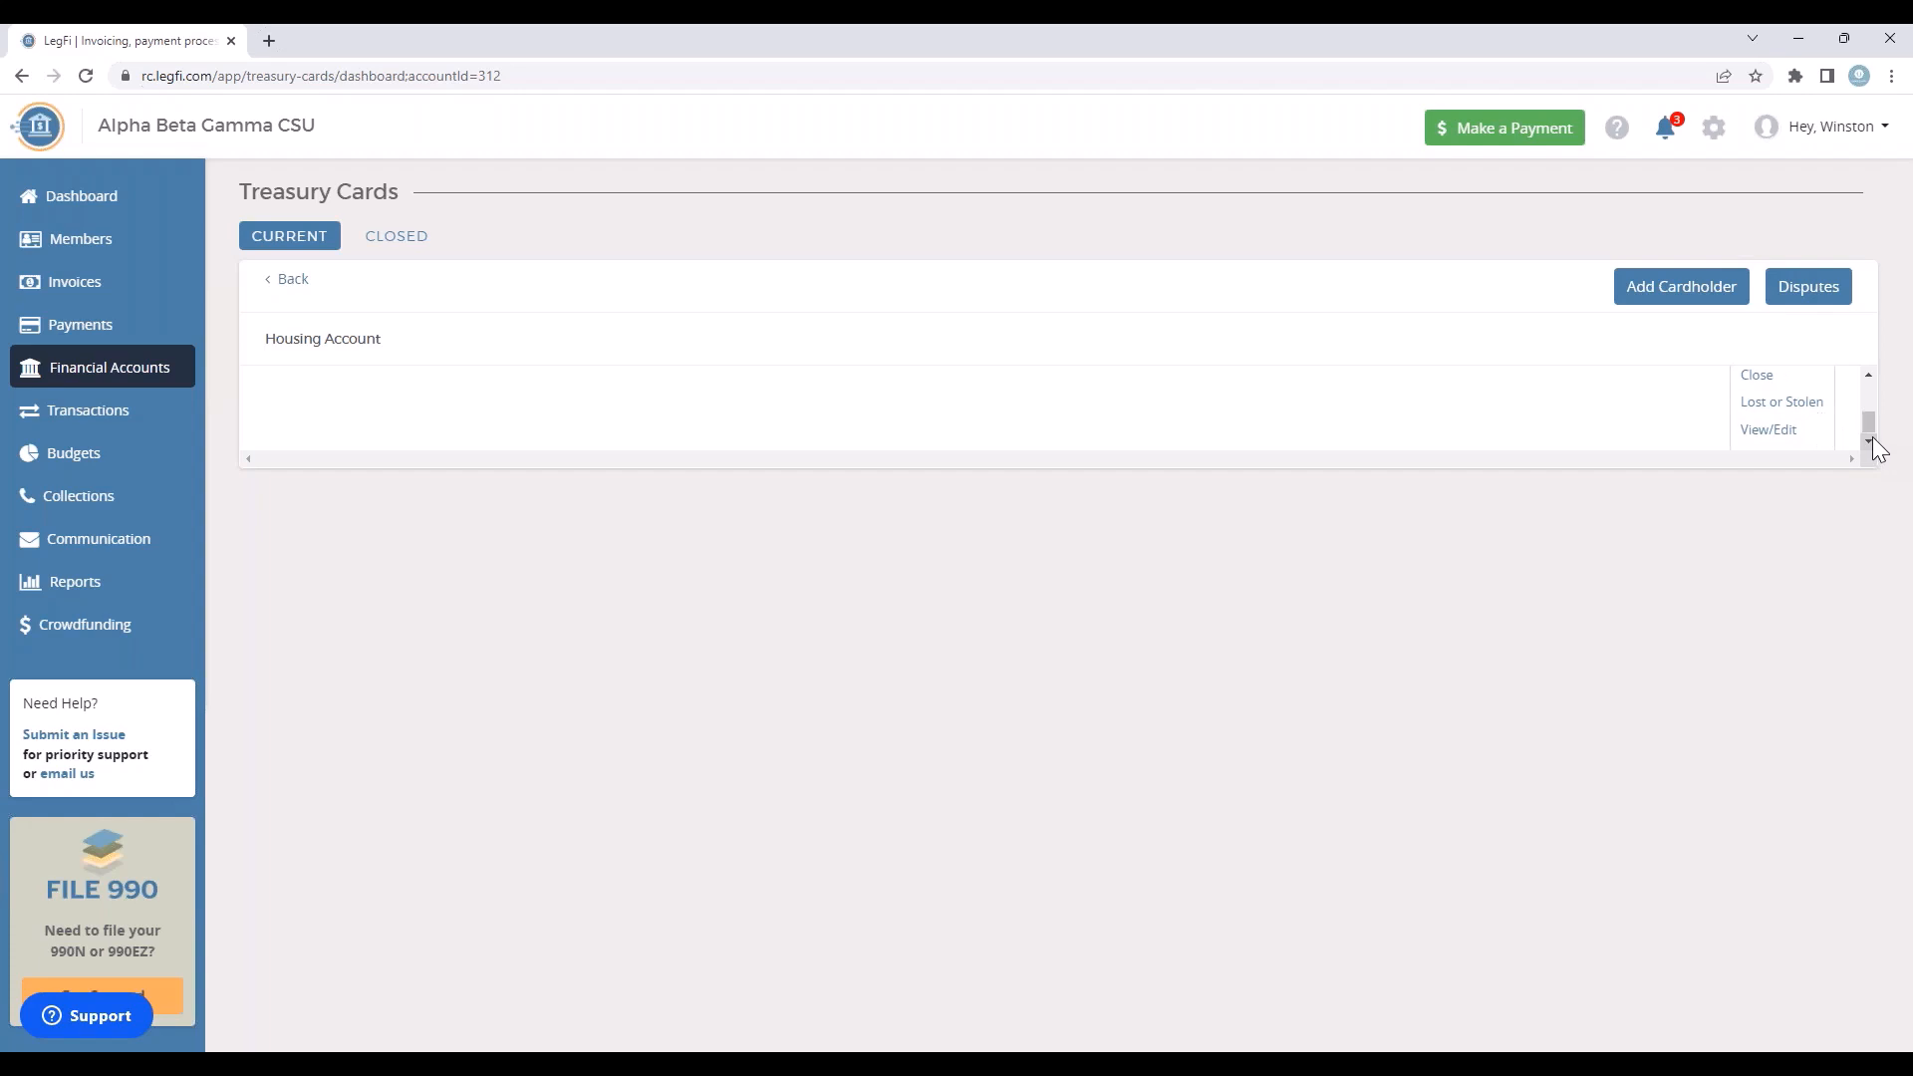